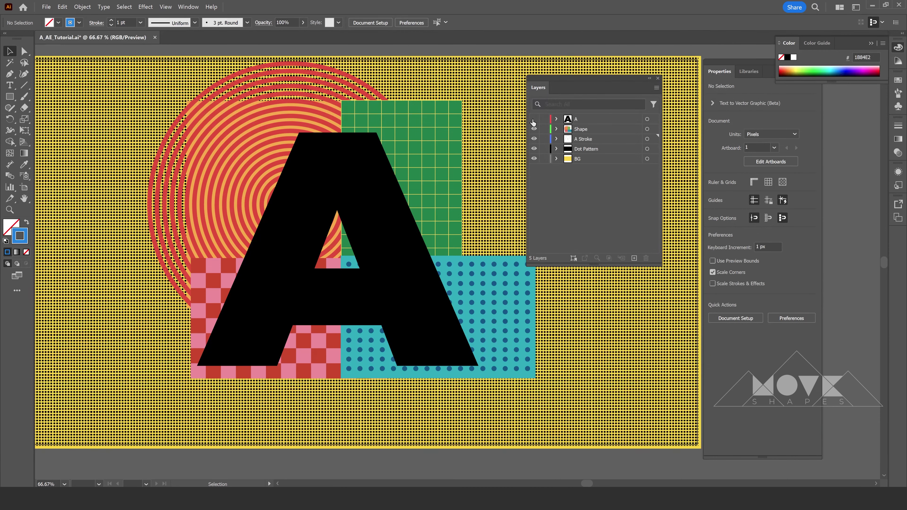
Hide the A, Shape, Dot Pattern and BG layers to isolate the A Stroke layer.
left_click(533, 119)
left_click(534, 129)
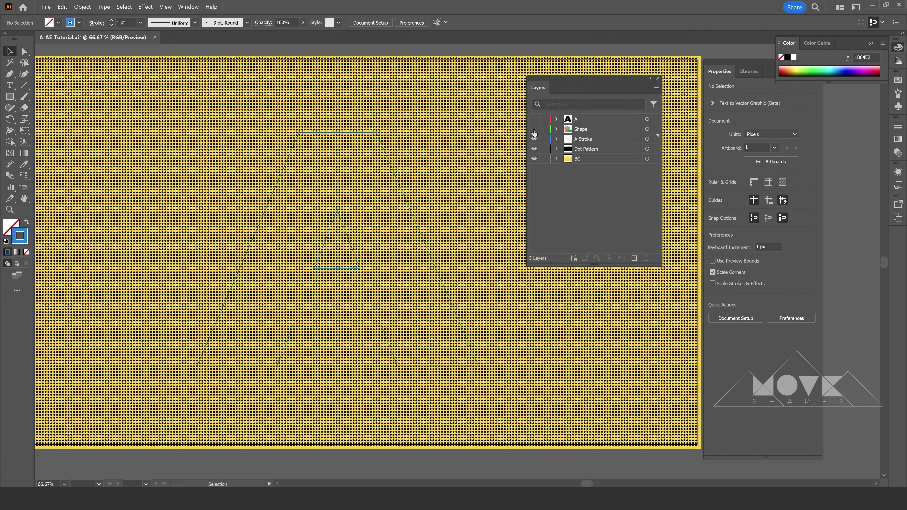
left_click(534, 149)
left_click(533, 158)
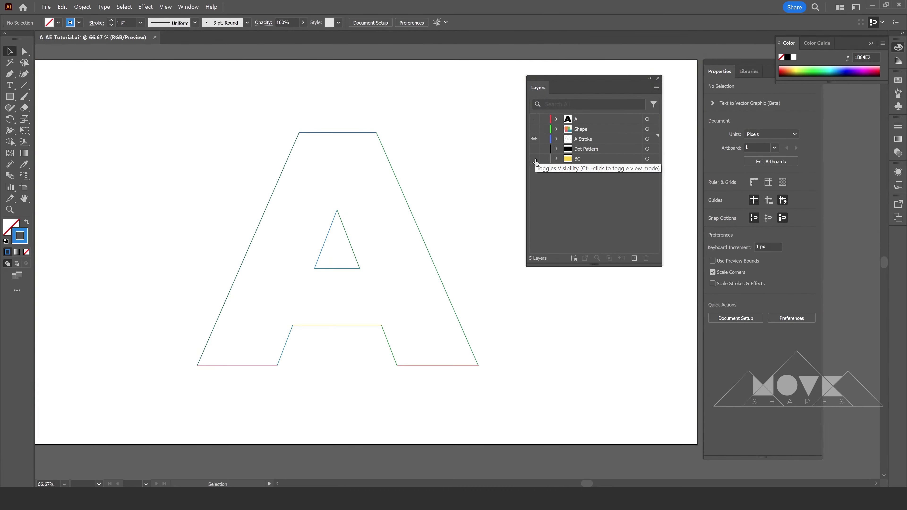
left_click(578, 143)
Test-move the A Stroke pieces, check the right diagonal's stroke colour, then undo the moves.
left_click_drag(406, 199, 428, 196)
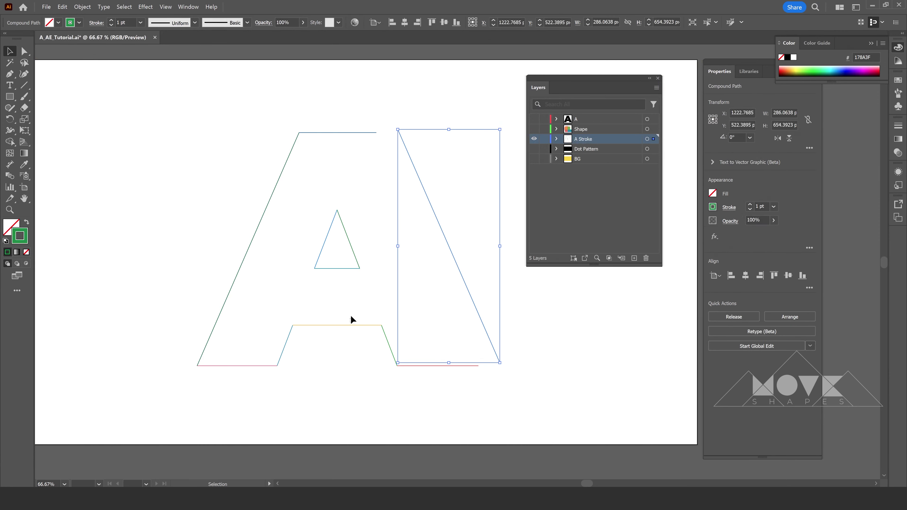
left_click_drag(348, 325, 348, 305)
left_click_drag(318, 257, 301, 251)
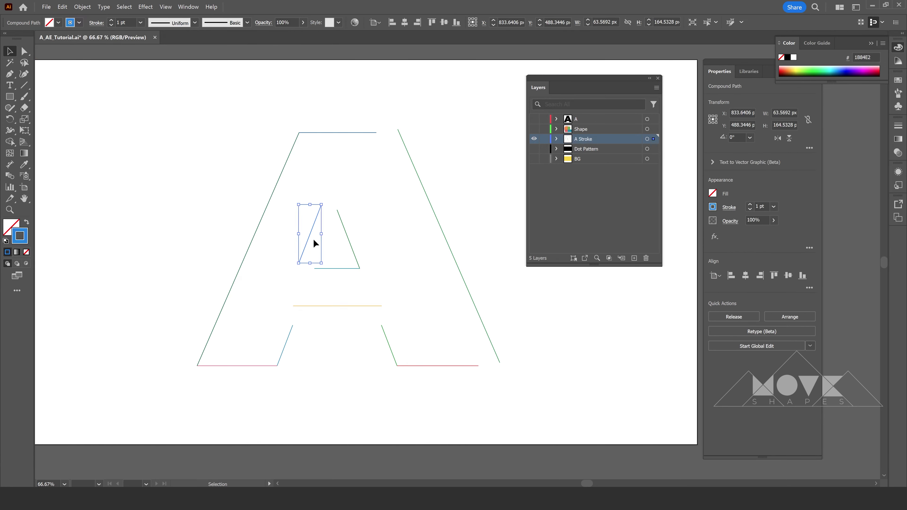
double_click(22, 235)
left_click(340, 189)
left_click(404, 143)
double_click(26, 236)
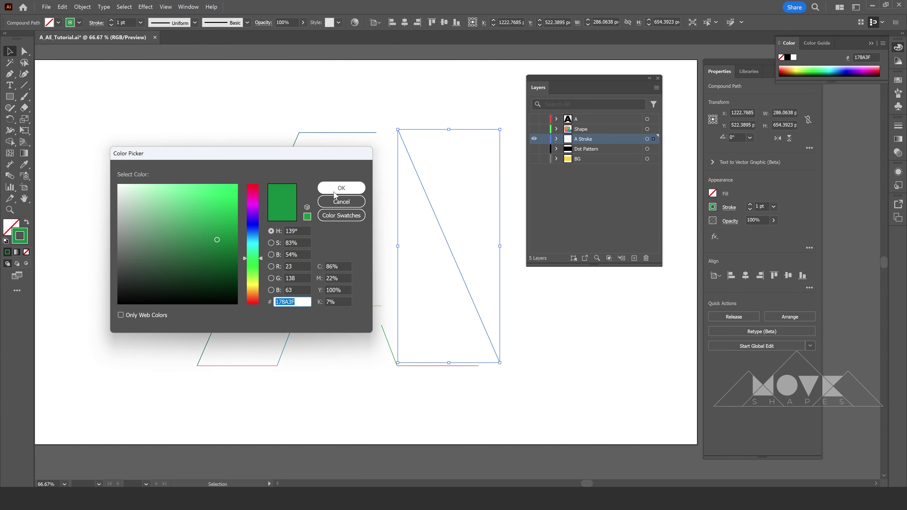
left_click(341, 189)
key("a")
key("ctrl+z")
key("ctrl+z")
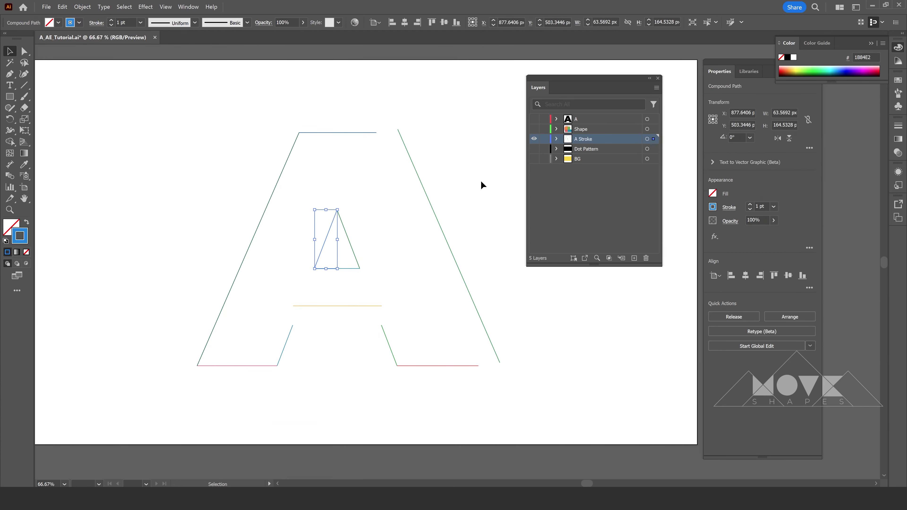
key("ctrl+z")
key("ctrl+z")
key("ctrl+z")
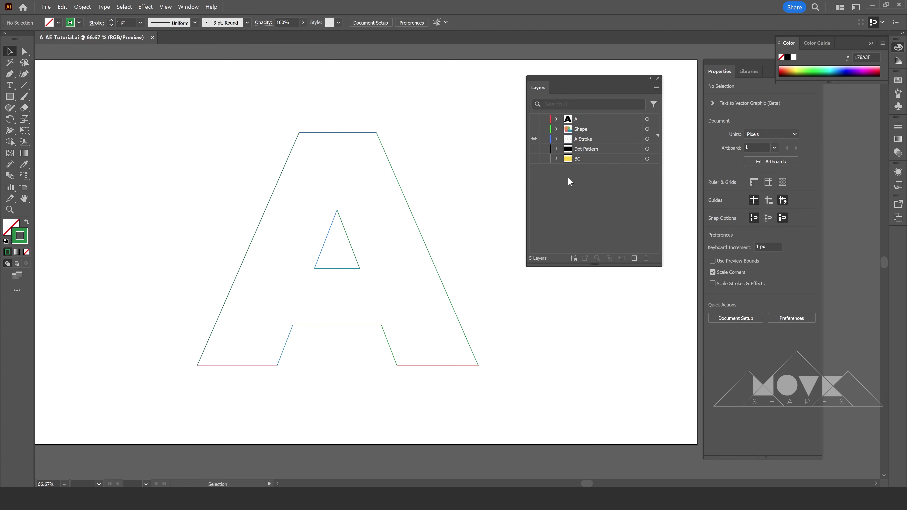
Show all layers again and lock all five of them.
left_click_drag(534, 129, 534, 138)
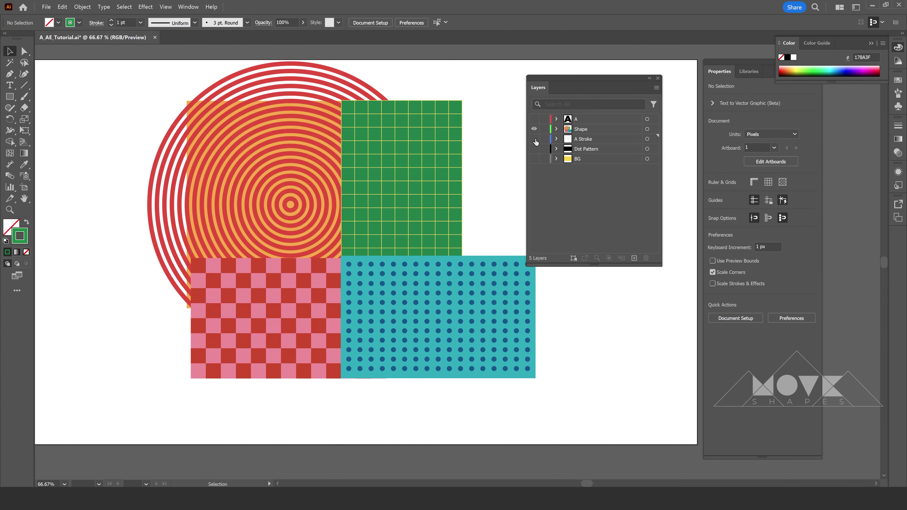
left_click(534, 119)
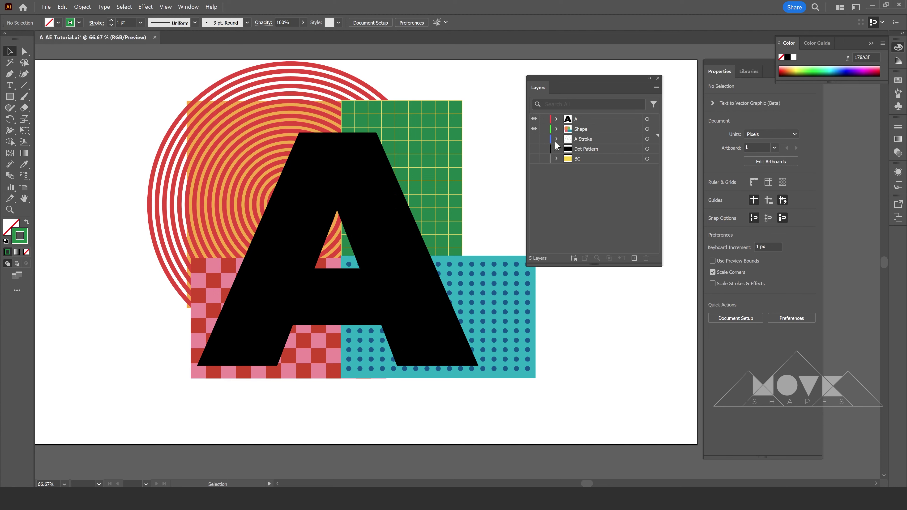
left_click_drag(544, 119, 550, 166)
Add a new layer above the A layer, back in full colour Preview.
key("ctrl+y")
left_click(586, 122)
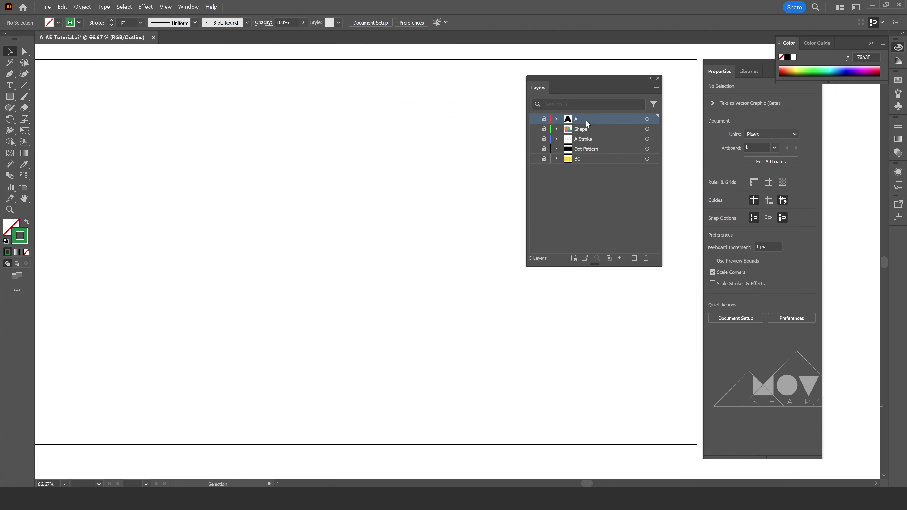
left_click(633, 258)
key("ctrl+y")
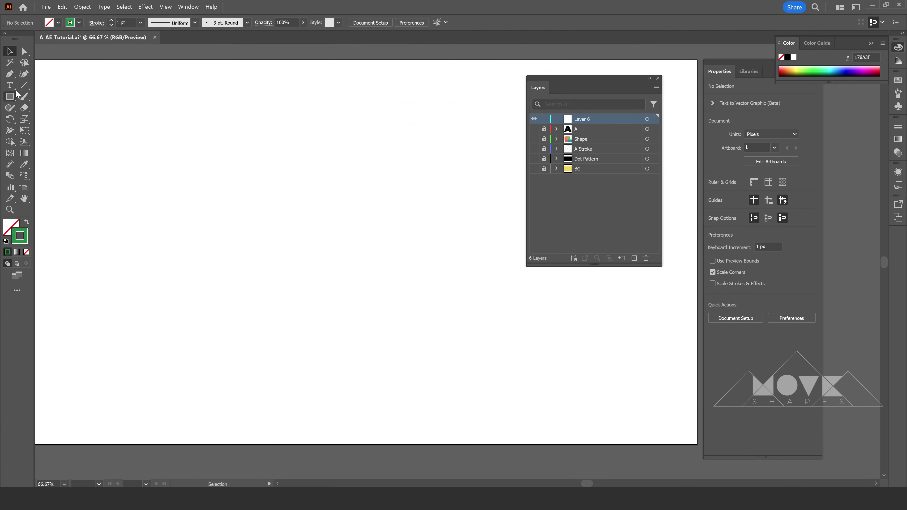
Type a letter A and scale it up to about 943.66 pt to fill the artboard.
key("t")
left_click(325, 244)
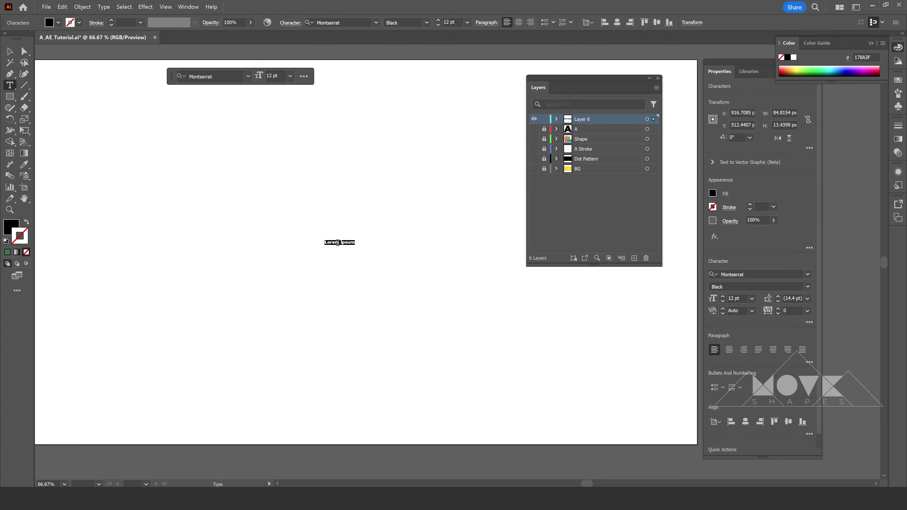
type("A")
key("Escape")
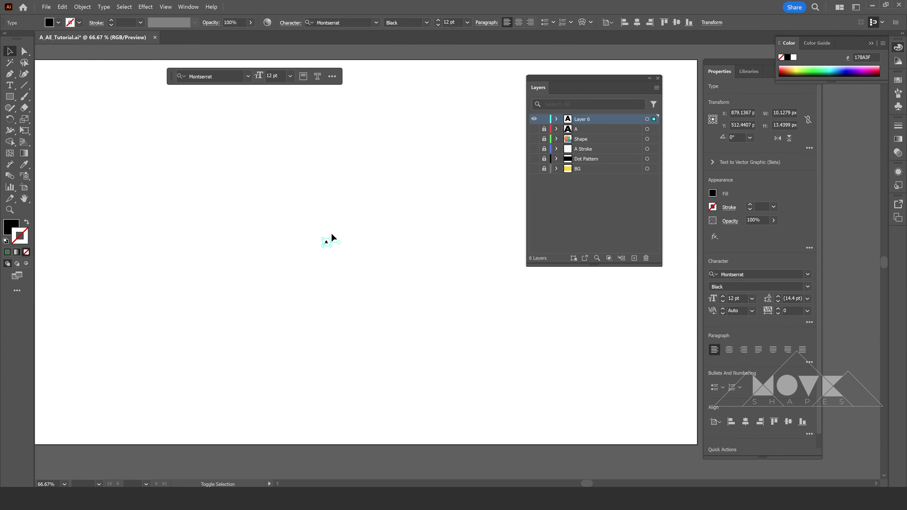
left_click_drag(332, 237, 460, 70)
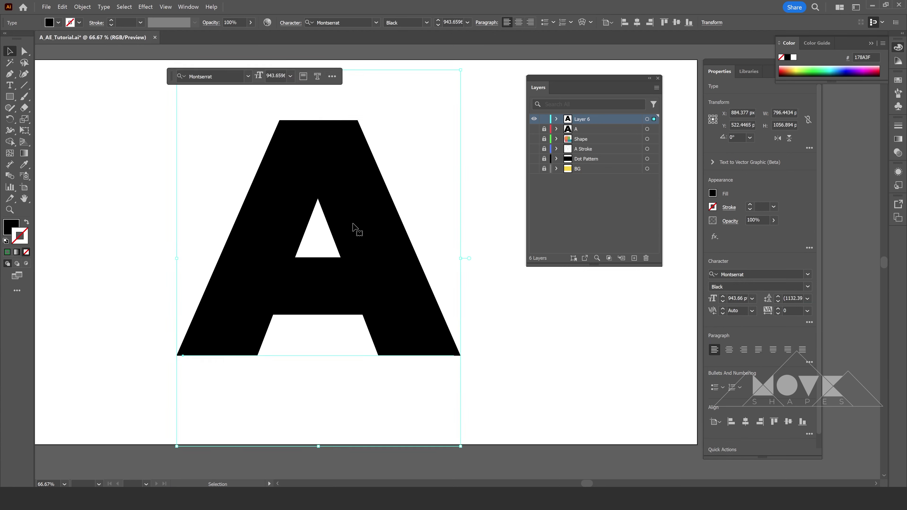
Set the A to Montserrat Black and convert it to outlines.
left_click(758, 278)
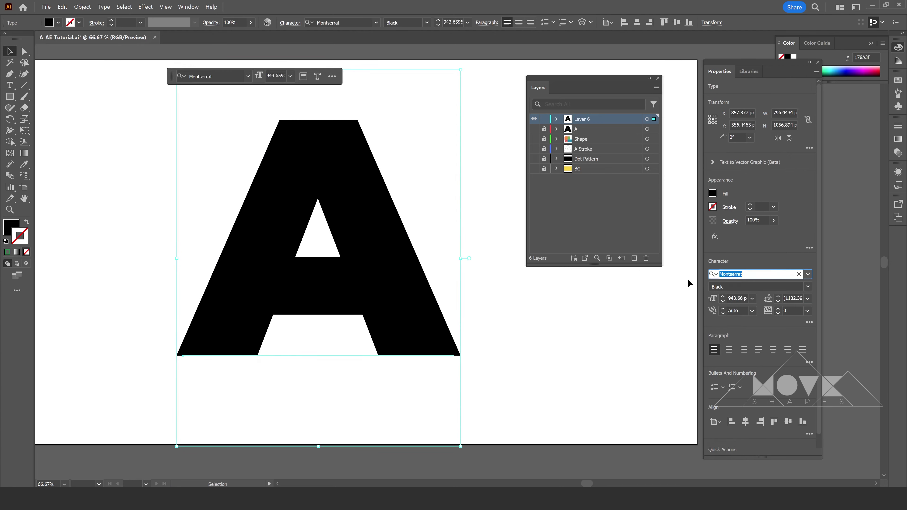
left_click(808, 287)
left_click(724, 461)
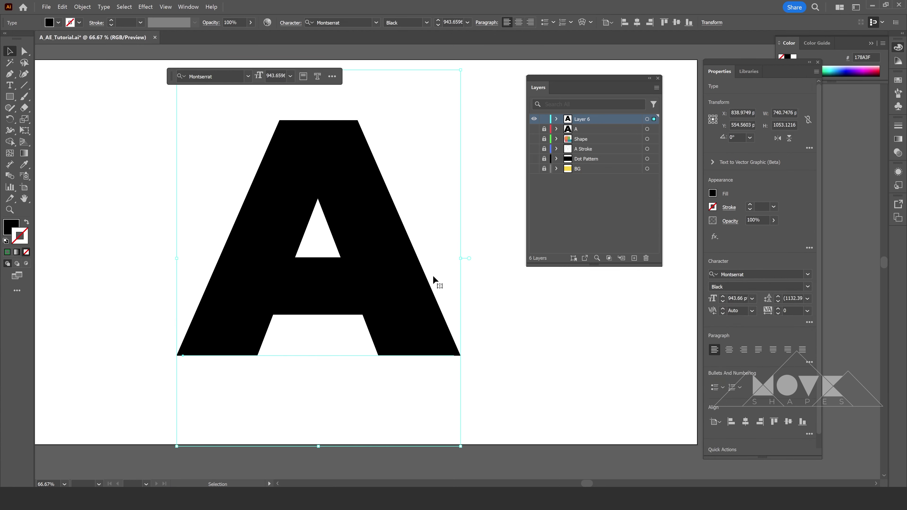
right_click(362, 215)
left_click(401, 334)
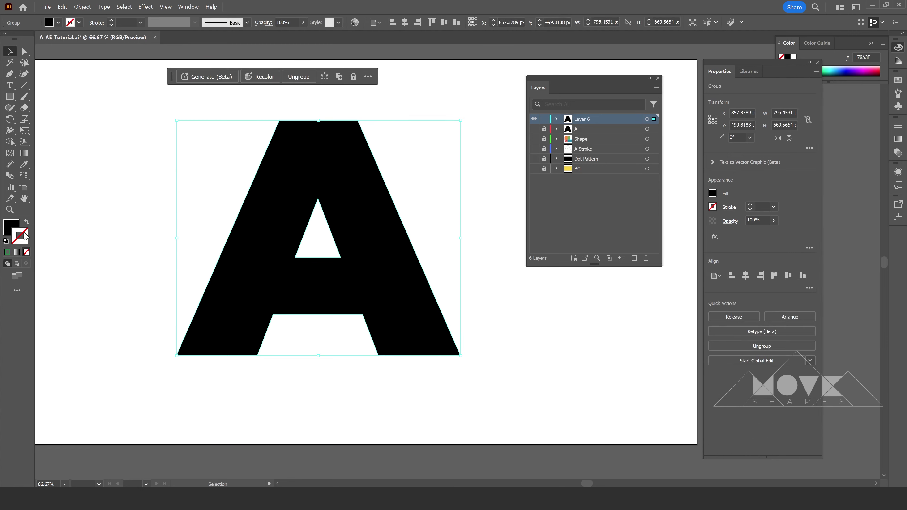
Swap the A's fill and stroke, then copy the whole A outline.
left_click(27, 222)
left_click(425, 195)
left_click_drag(414, 194, 390, 207)
left_click(62, 7)
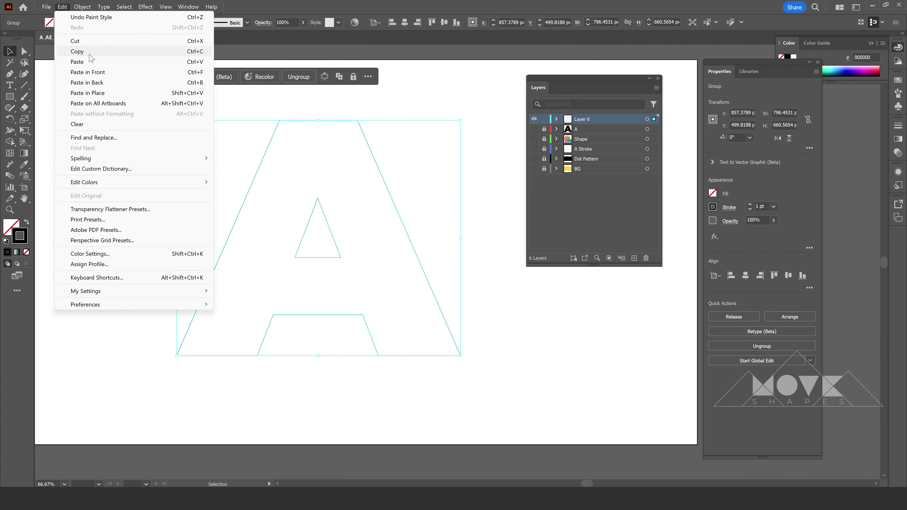
left_click(173, 54)
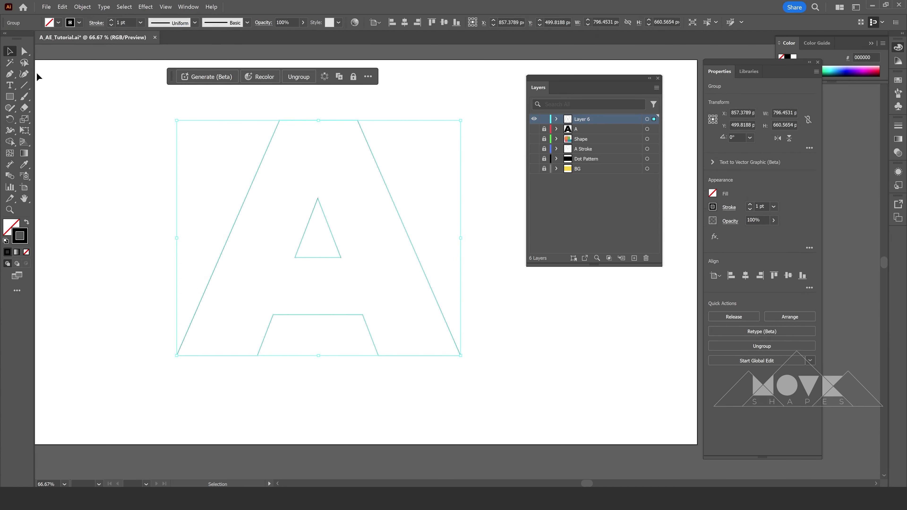
On Layer 6, delete the right leg, counter and crossbar, leaving only the left leg.
left_click(24, 54)
left_click_drag(492, 387, 287, 108)
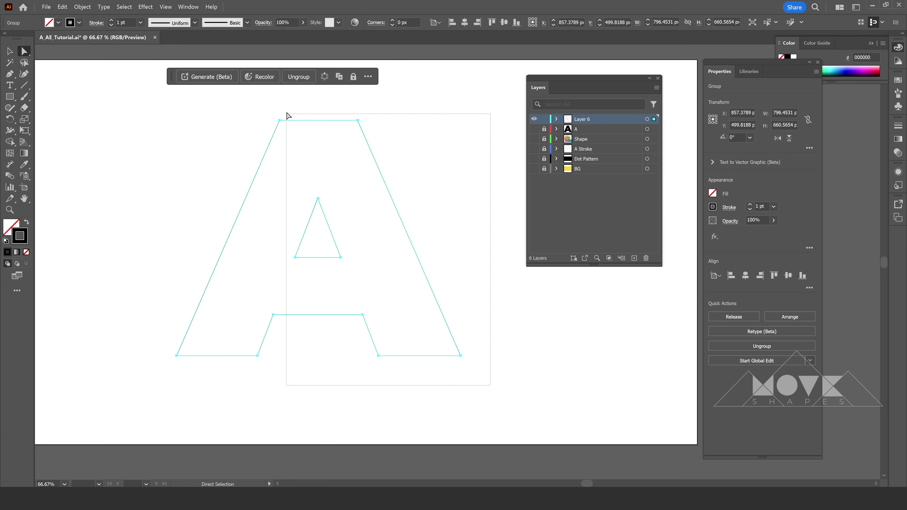
key("Delete")
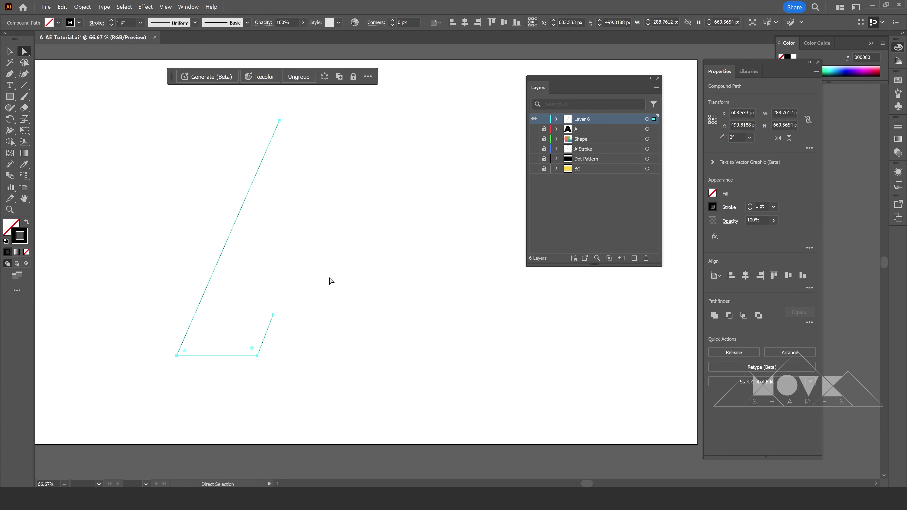
left_click_drag(317, 282, 240, 381)
key("Delete")
key("v")
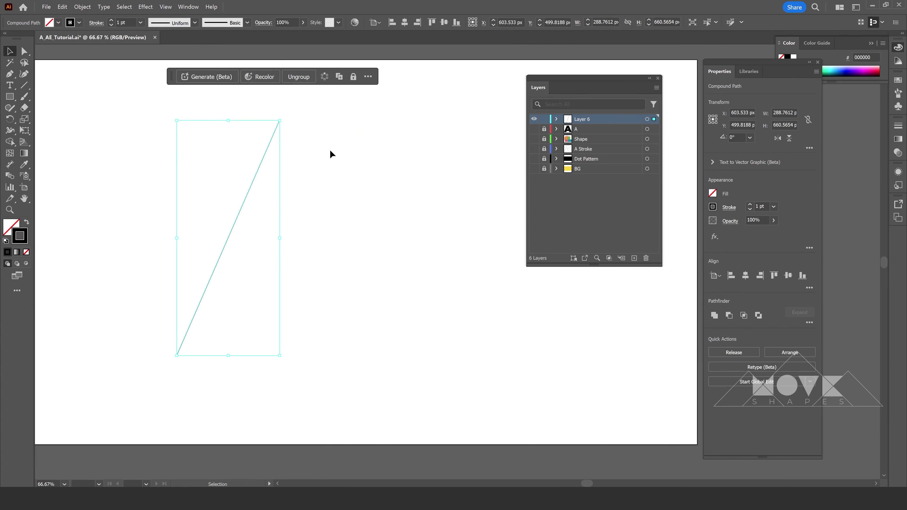
left_click(388, 186)
Add Layer 7 and paste the A outline in place on it.
left_click(635, 257)
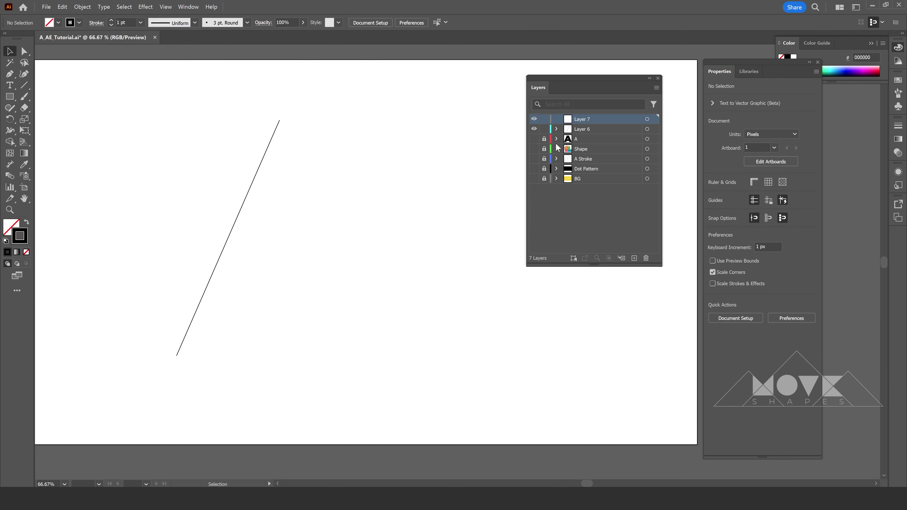
left_click(62, 7)
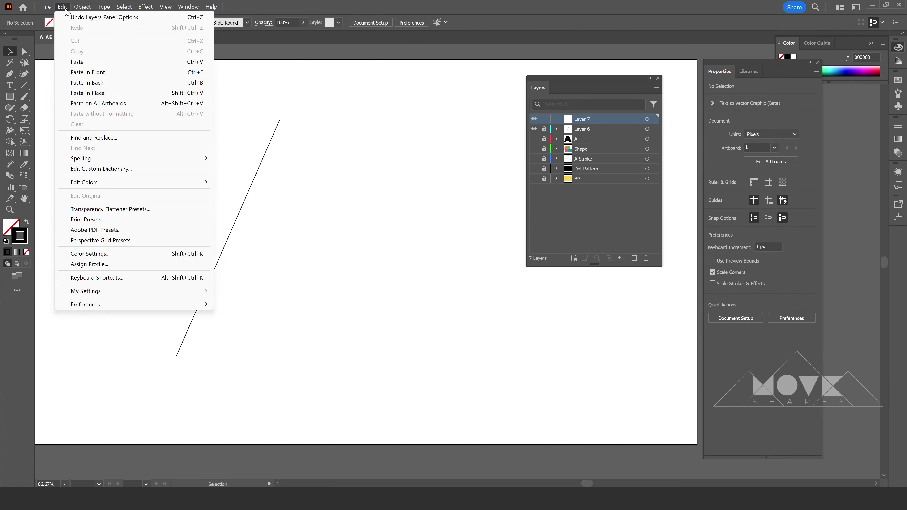
left_click(97, 93)
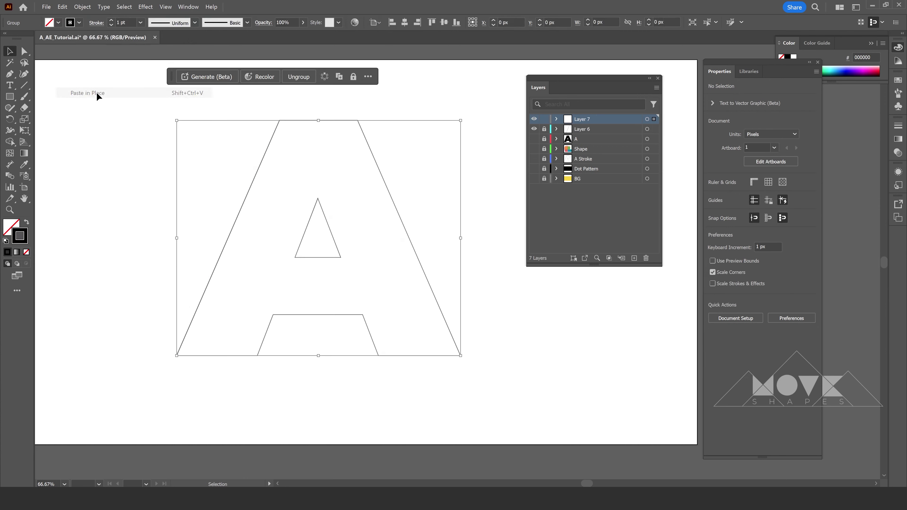
Trim the Layer 7 copy down to the left diagonal and top edge, comparing against Layer 6.
left_click(23, 52)
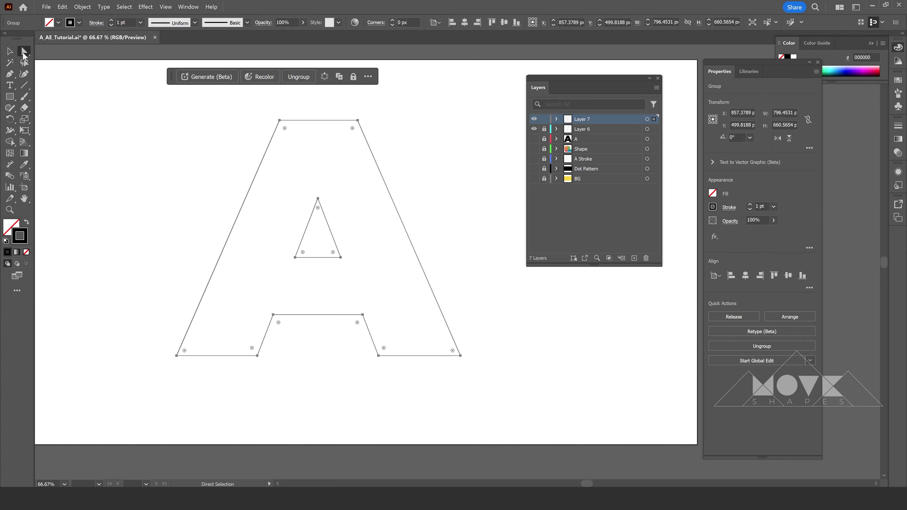
left_click_drag(486, 384, 287, 184)
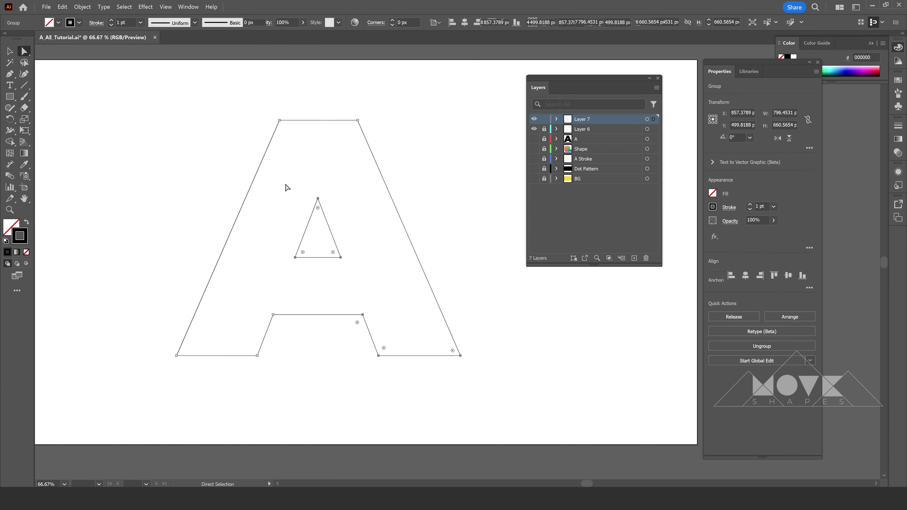
key("Delete")
left_click_drag(297, 304, 164, 396)
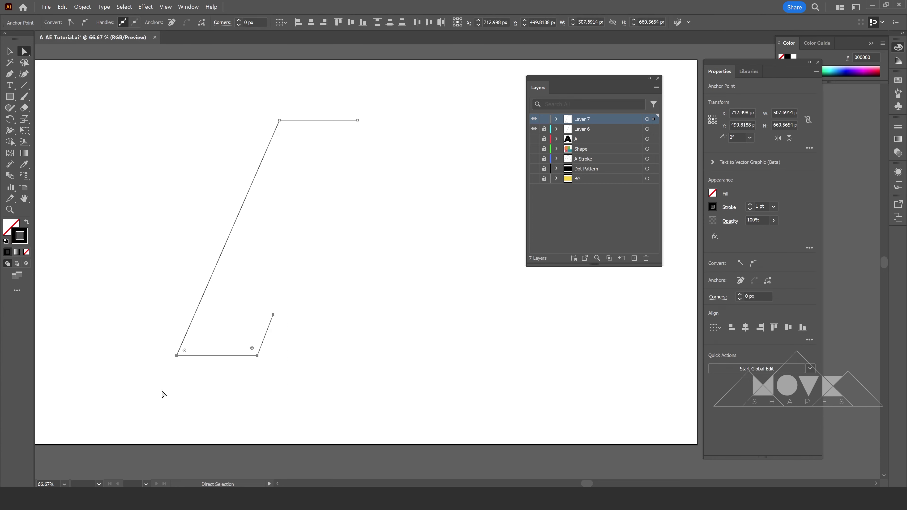
key("Delete")
left_click(337, 226)
left_click(10, 51)
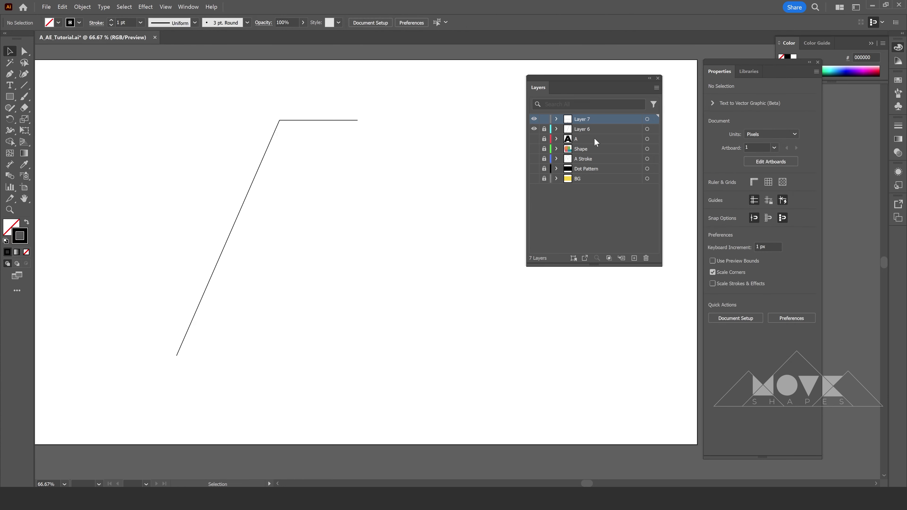
left_click(534, 119)
left_click(534, 120)
left_click(534, 129)
Colour the top edge guide stroke bright green and the diagonal guide stroke bright cyan.
left_click(533, 129)
left_click(356, 121)
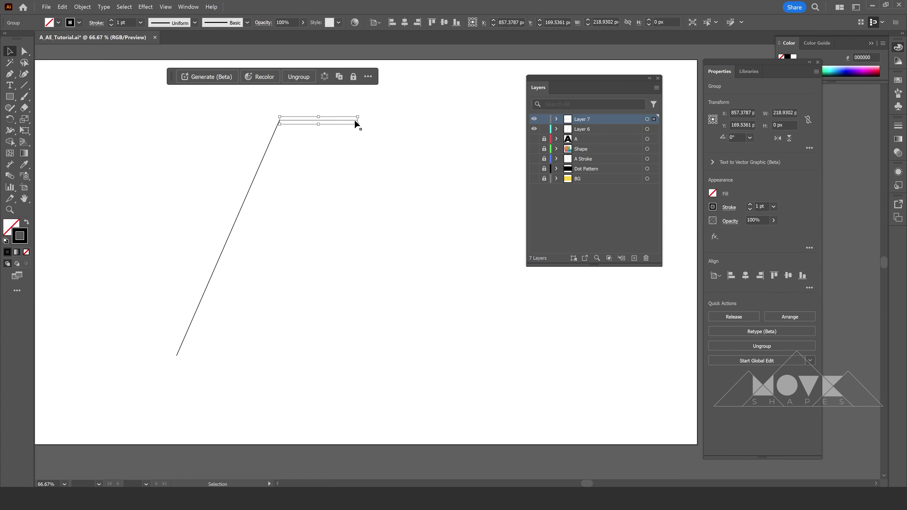
double_click(22, 233)
left_click(219, 199)
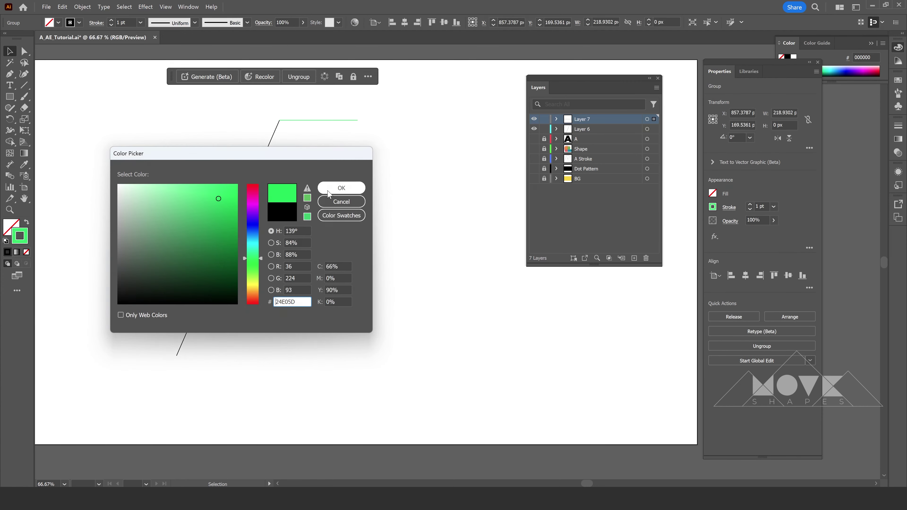
left_click(340, 187)
left_click(325, 175)
left_click(249, 189)
double_click(22, 234)
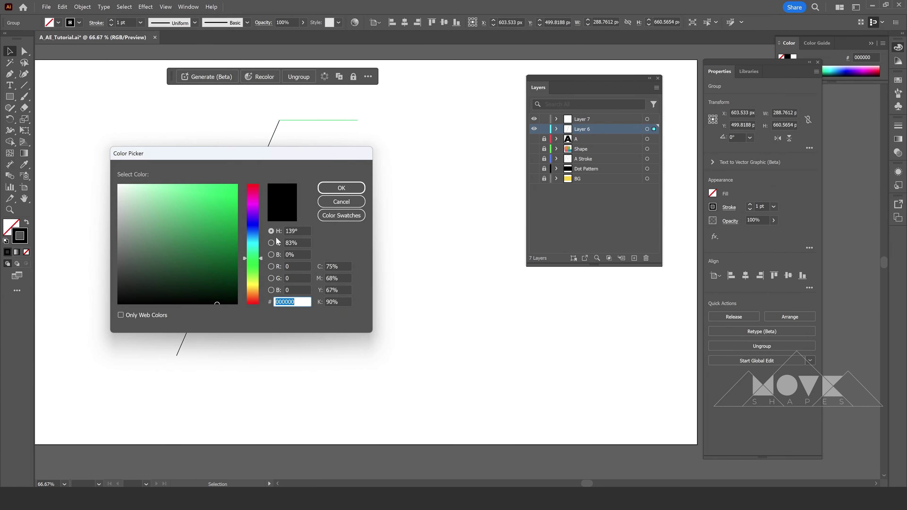
left_click(252, 238)
left_click(235, 187)
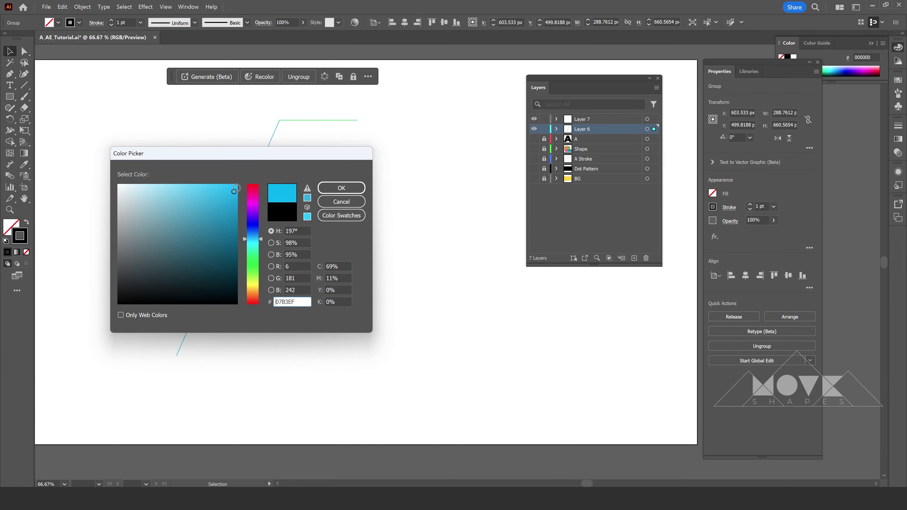
left_click(358, 189)
left_click(319, 187)
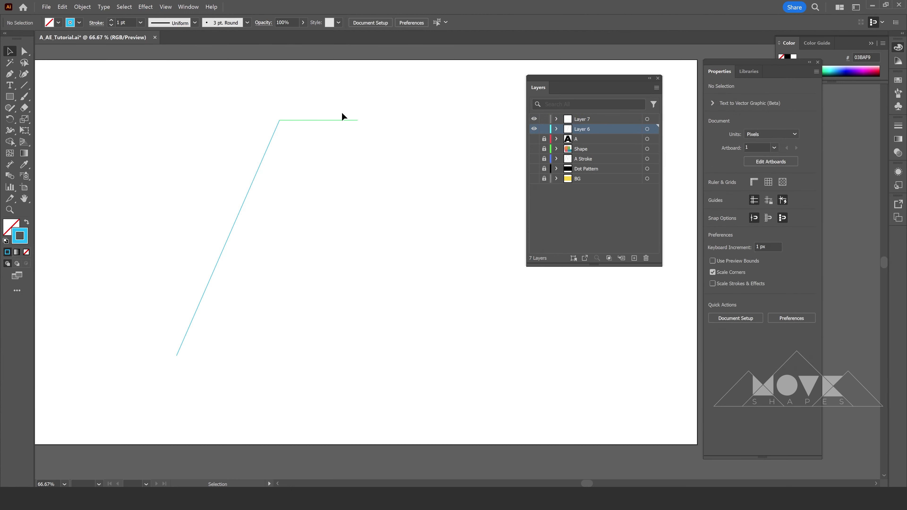
Delete Layers 6 and 7, confirming the prompt, and return to Preview with Ctrl+Y.
left_click(586, 122, "shift")
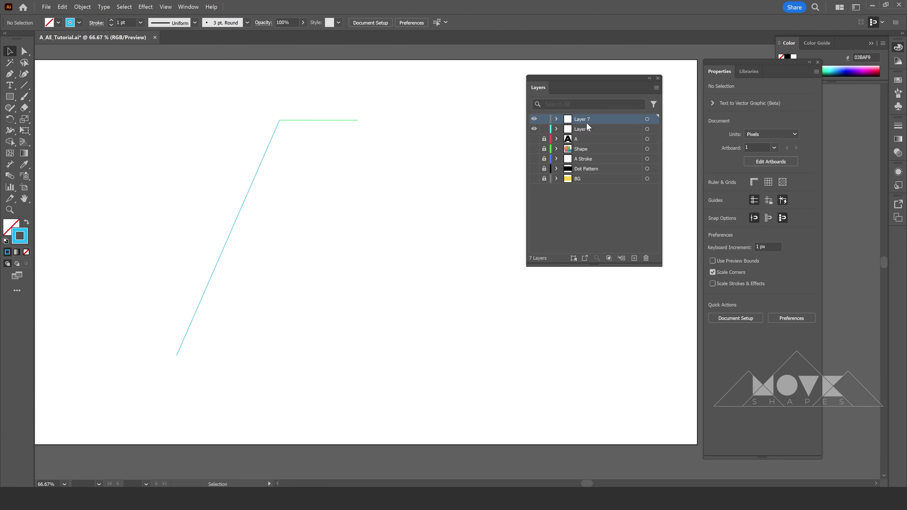
left_click(646, 258)
left_click(524, 262)
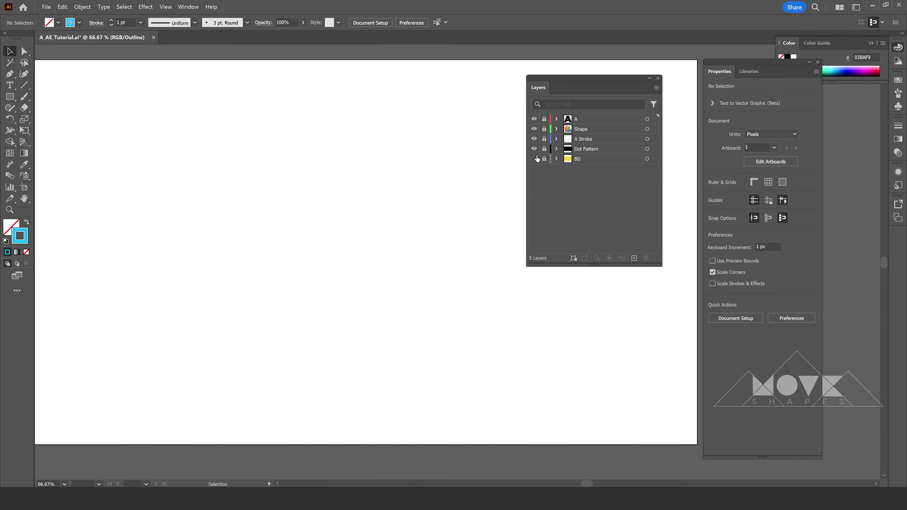
key("ctrl+y")
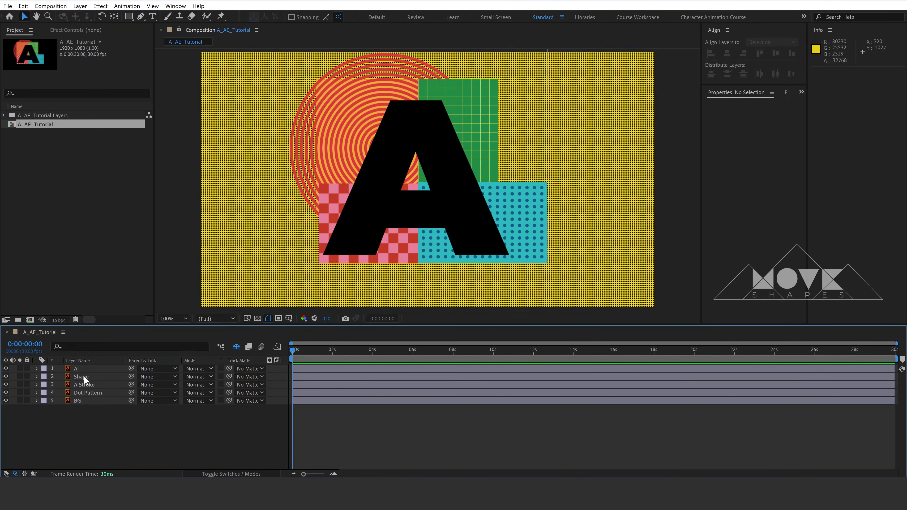
Move the Shape layer above A and hide it to reveal the black A.
left_click(82, 370)
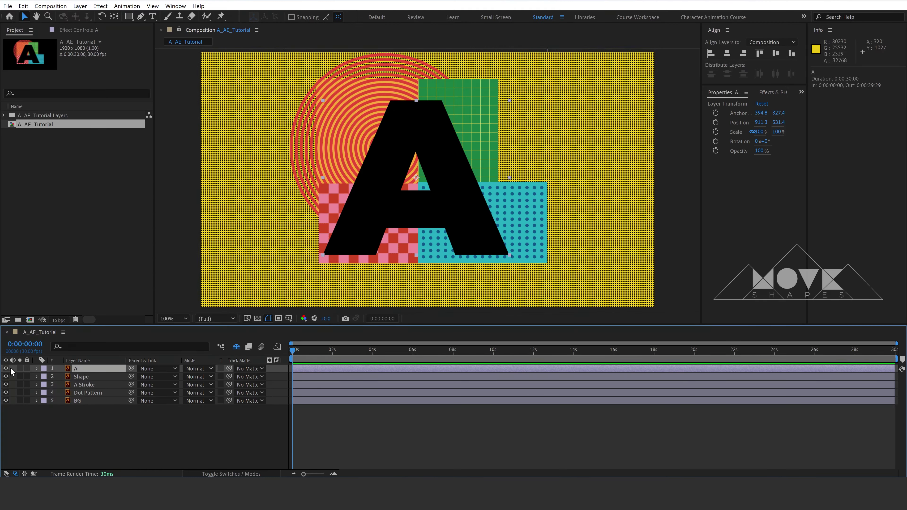
left_click(6, 368)
left_click(5, 369)
left_click_drag(84, 378, 39, 374)
left_click(6, 368)
Create shape layers from the A and A Stroke vector layers.
left_click(79, 377)
left_click(82, 384)
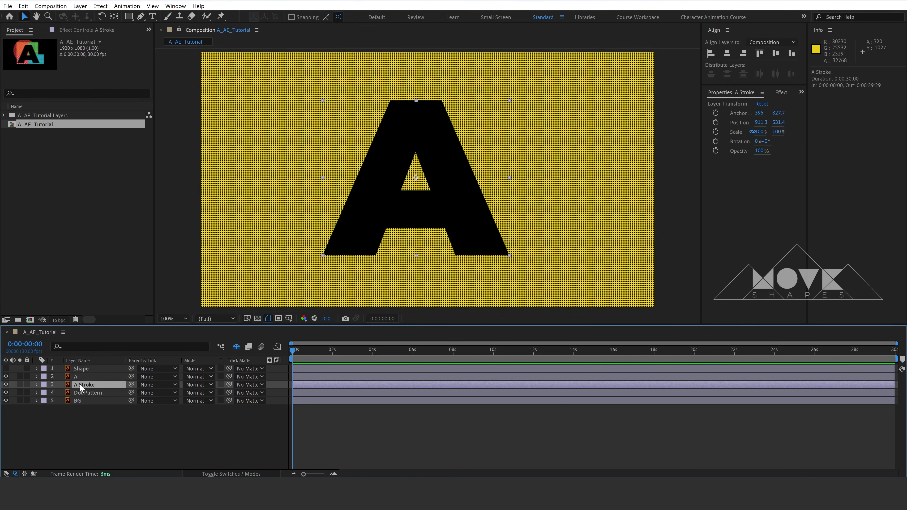
left_click(80, 378, "ctrl")
right_click(114, 387)
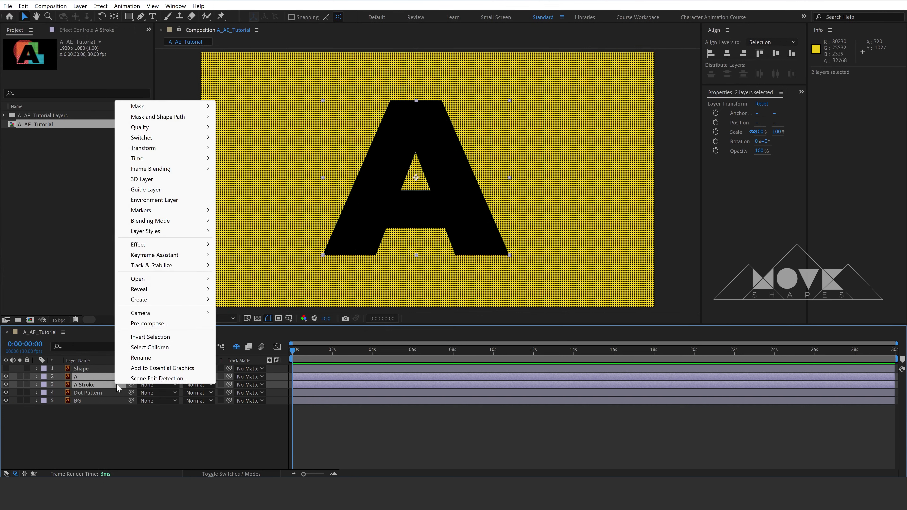
mouse_move(190, 300)
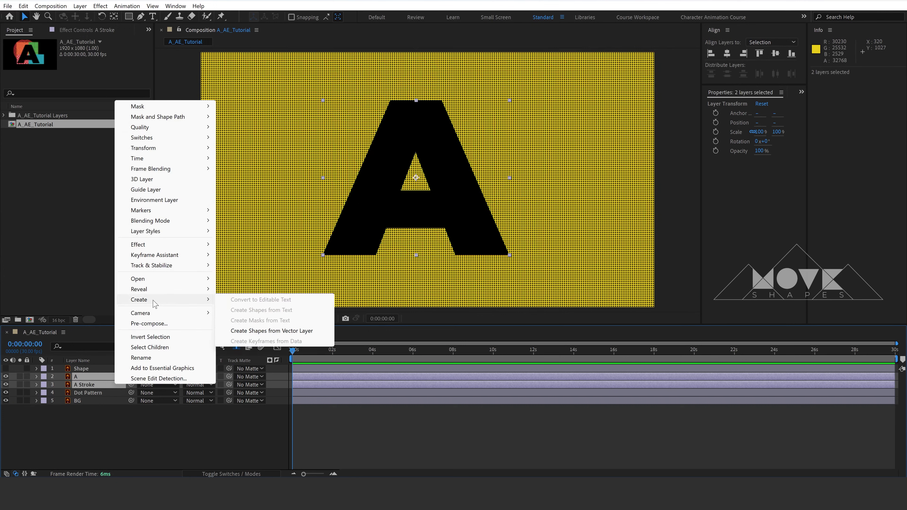
left_click(274, 331)
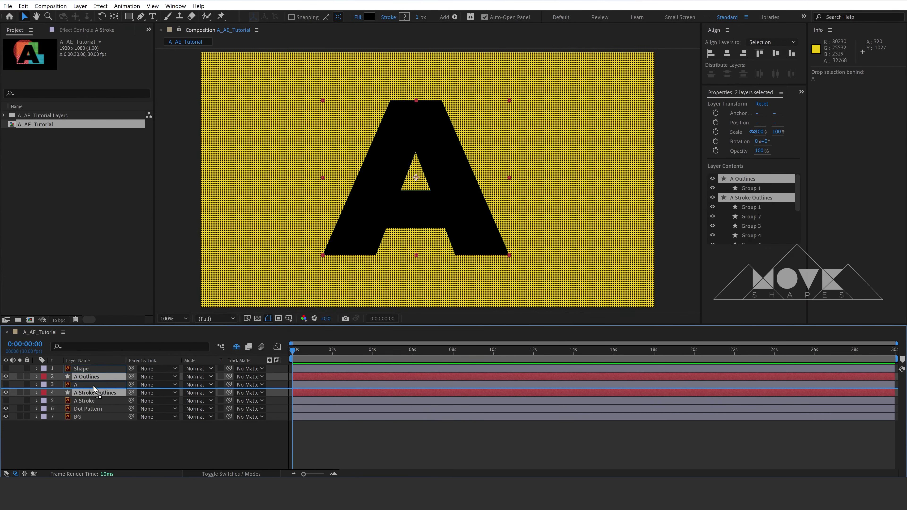
Place A Stroke Outlines directly under A Outlines and select the original A and A Stroke layers.
left_click_drag(95, 394, 95, 381)
left_click(84, 401)
left_click(82, 393, "shift")
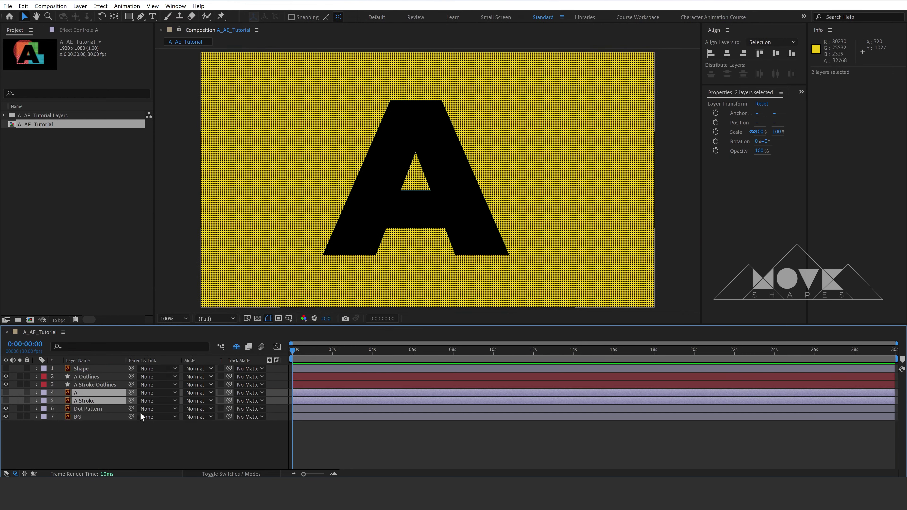
left_click(218, 474)
Make the original A layers shy and hidden, and rename the outline layers to A and A Stroke.
left_click(186, 398)
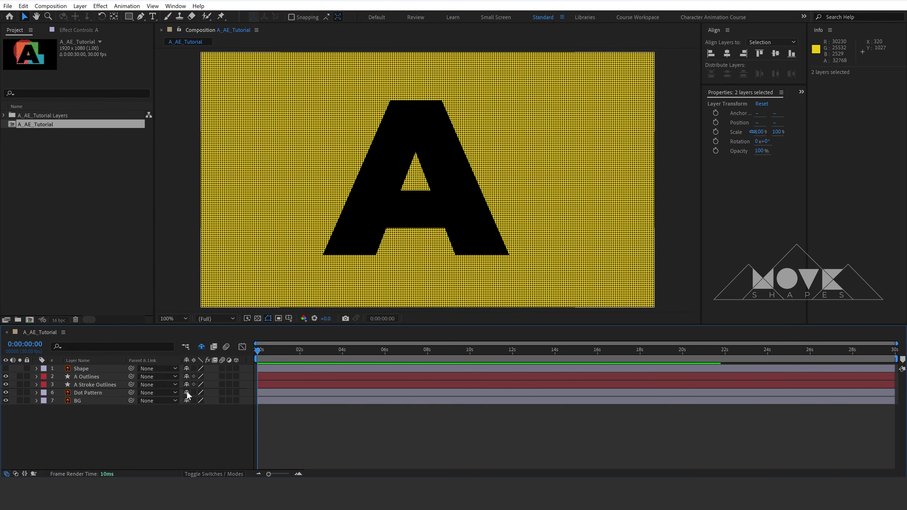
left_click(201, 346)
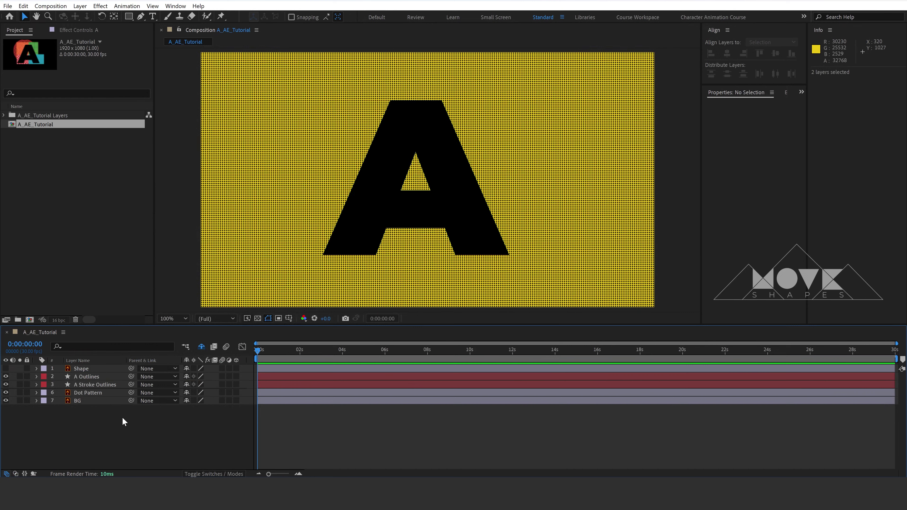
left_click(86, 376)
key("Return")
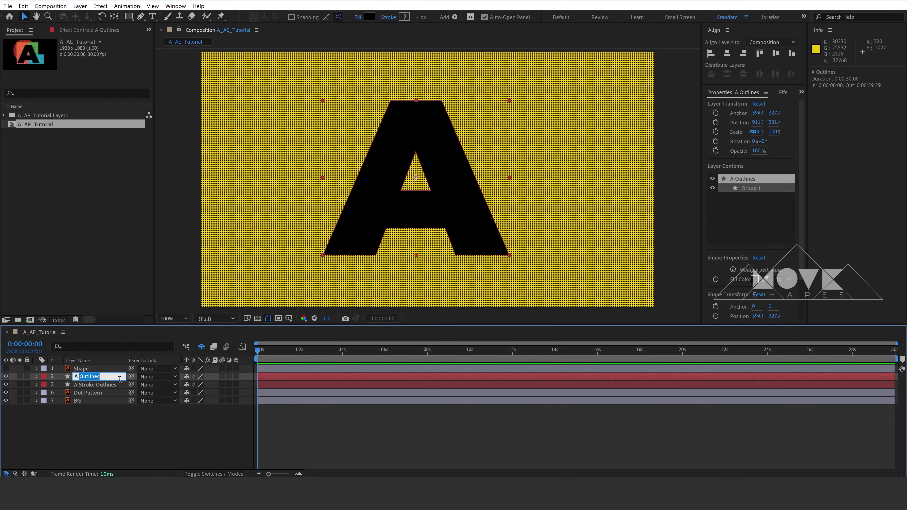
key("BackSpace")
key("BackSpace")
key("Return")
left_click(91, 385)
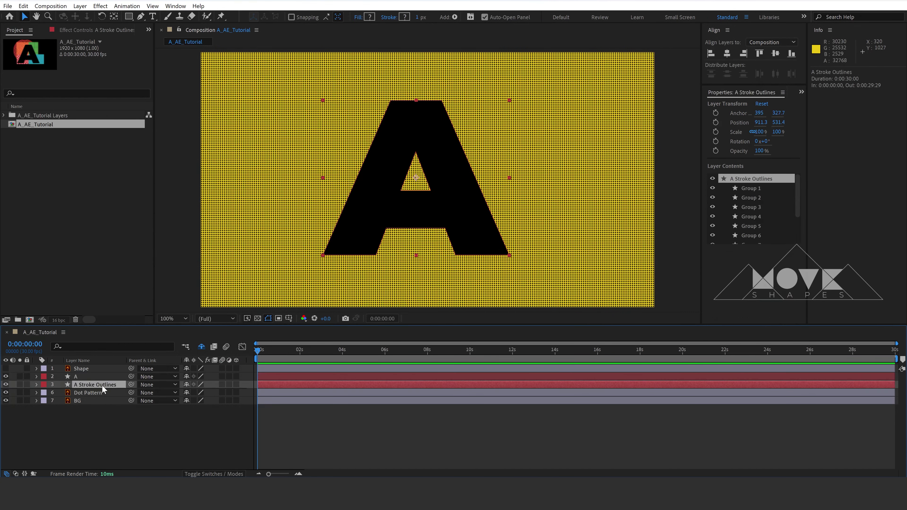
key("Return")
key("BackSpace")
key("BackSpace")
key("BackSpace")
type("A Stroke")
left_click(125, 419)
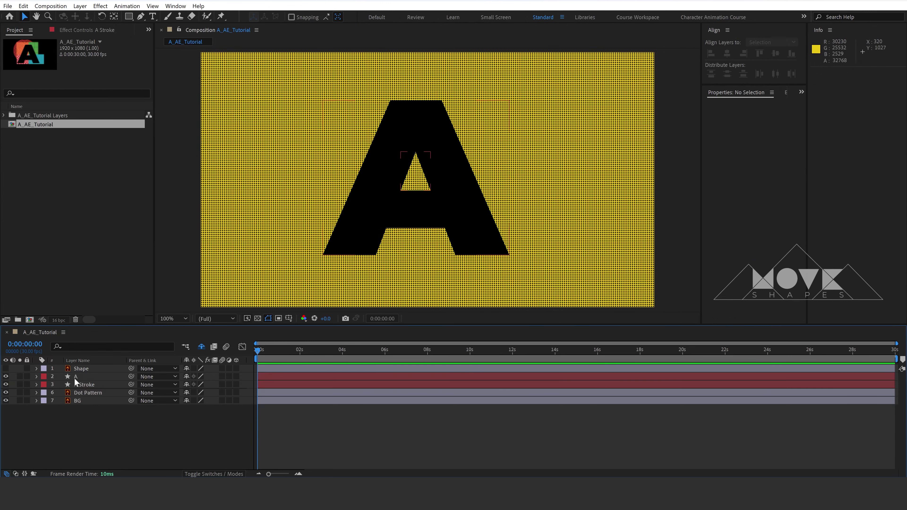
Hide A, Dot Pattern and BG to inspect A Stroke, then show A again.
left_click(6, 376)
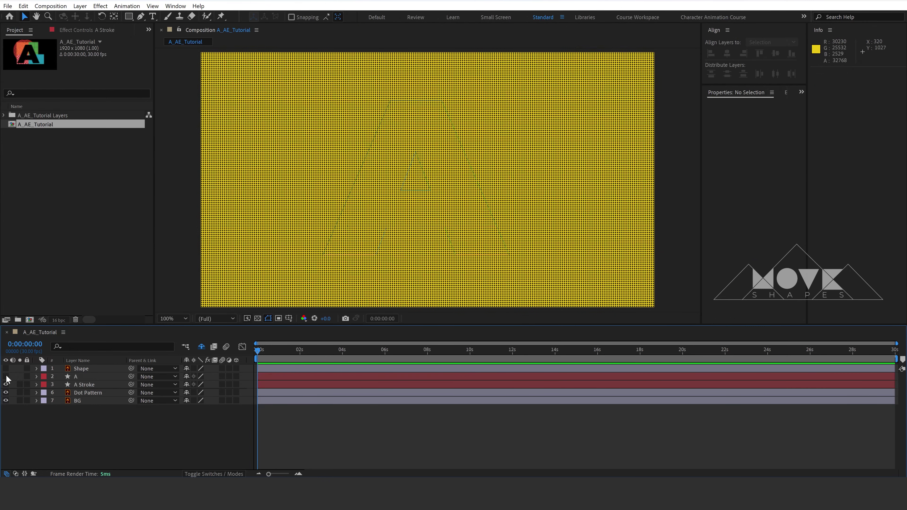
left_click(6, 392)
left_click(6, 400)
left_click(80, 386)
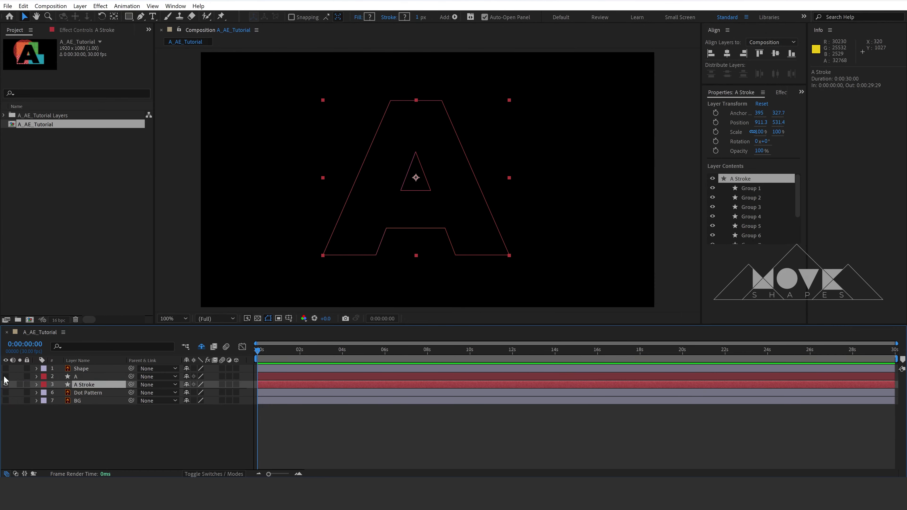
left_click(6, 376)
left_click(76, 378)
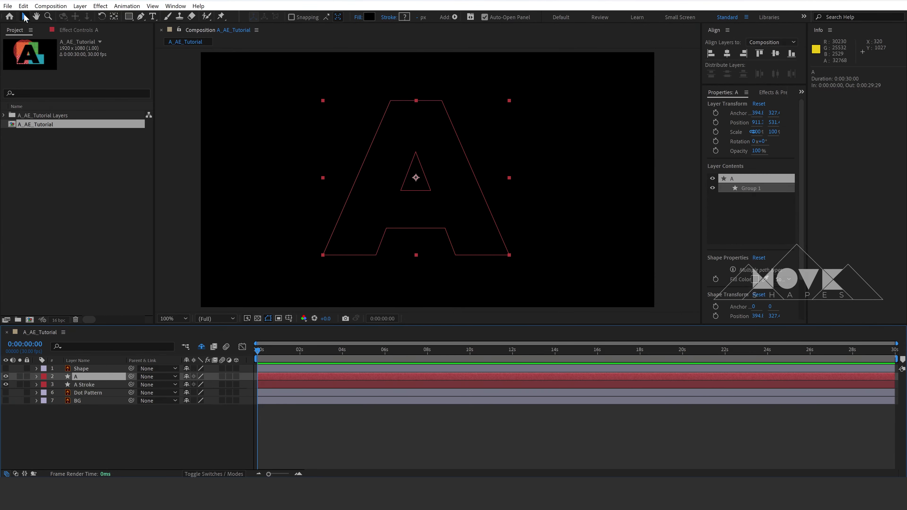
Duplicate the A layer as A 2, move it to the top, and show Shape again.
left_click(23, 6)
left_click(40, 136)
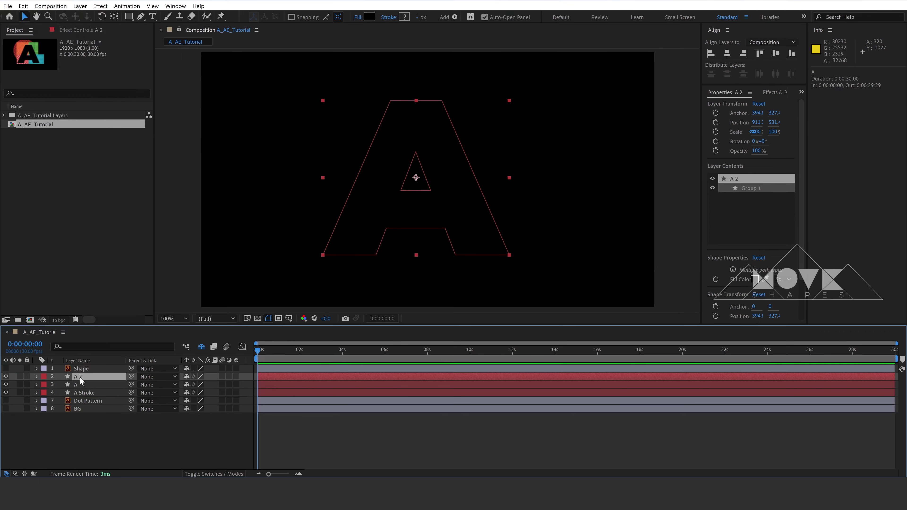
left_click_drag(81, 378, 85, 371)
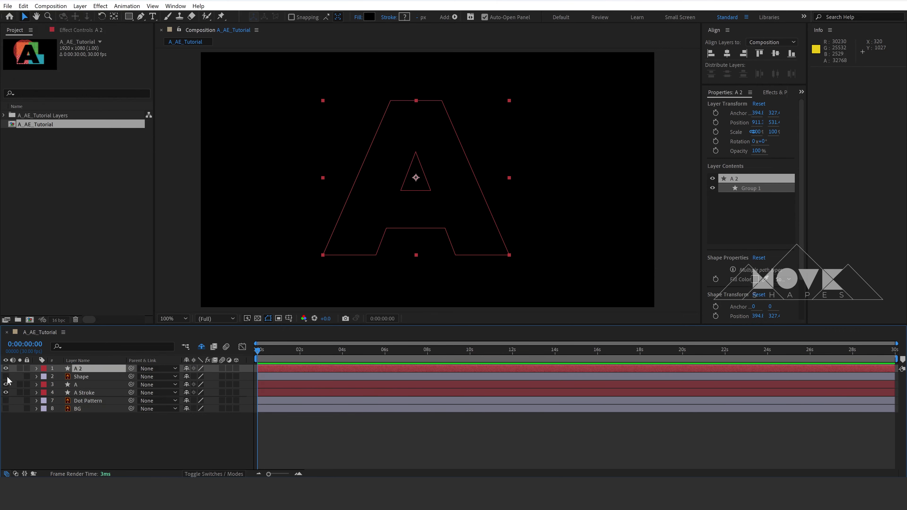
left_click(6, 376)
left_click(81, 377)
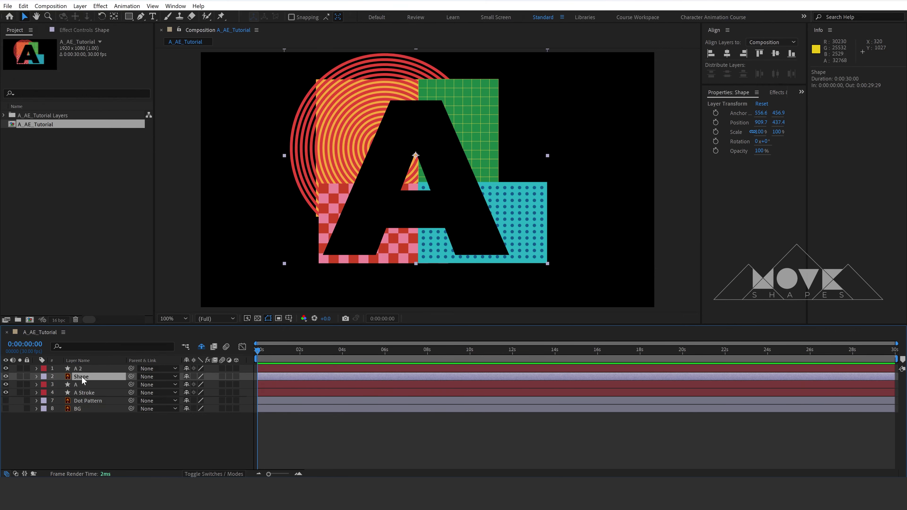
Set A 2 as the track matte for the Shape layer.
left_click(201, 472)
left_click_drag(229, 376, 93, 370)
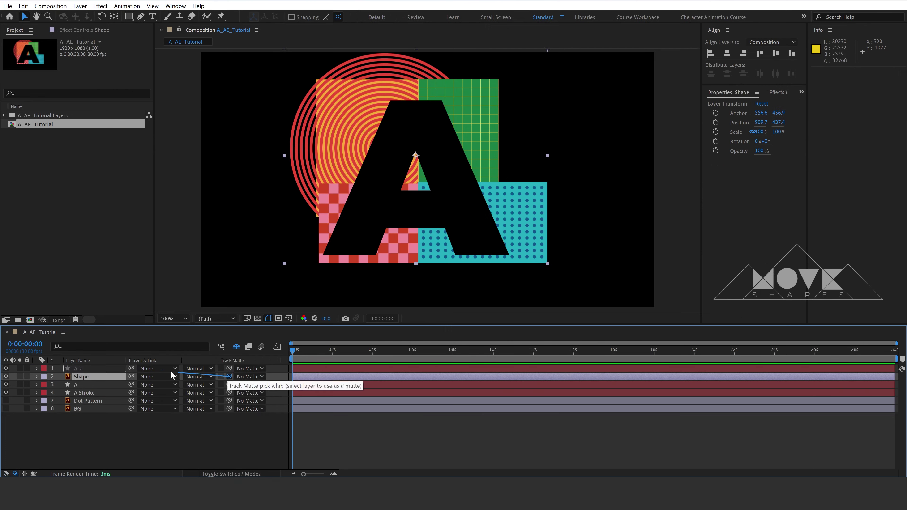
left_click(139, 456)
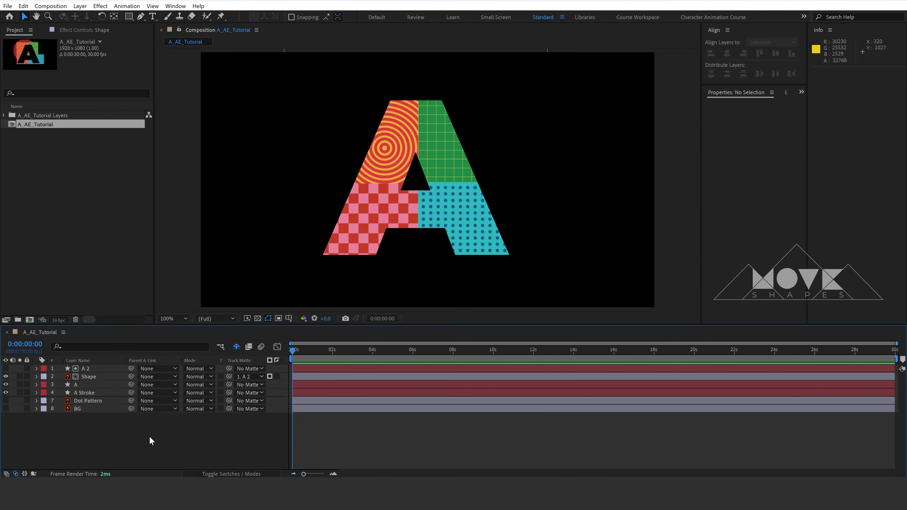
Pre-compose A 2 and Shape into a precomp named A Shape.
left_click(85, 368)
left_click(88, 376, "ctrl")
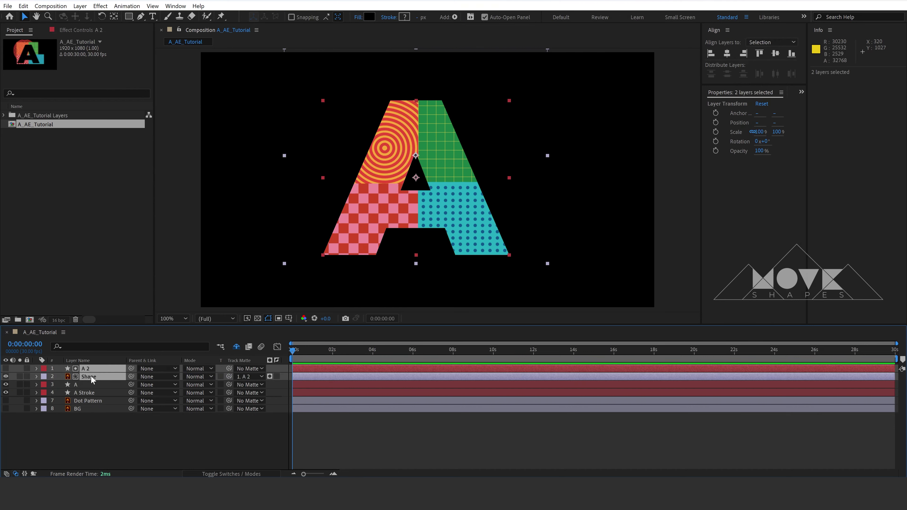
right_click(93, 376)
left_click(127, 315)
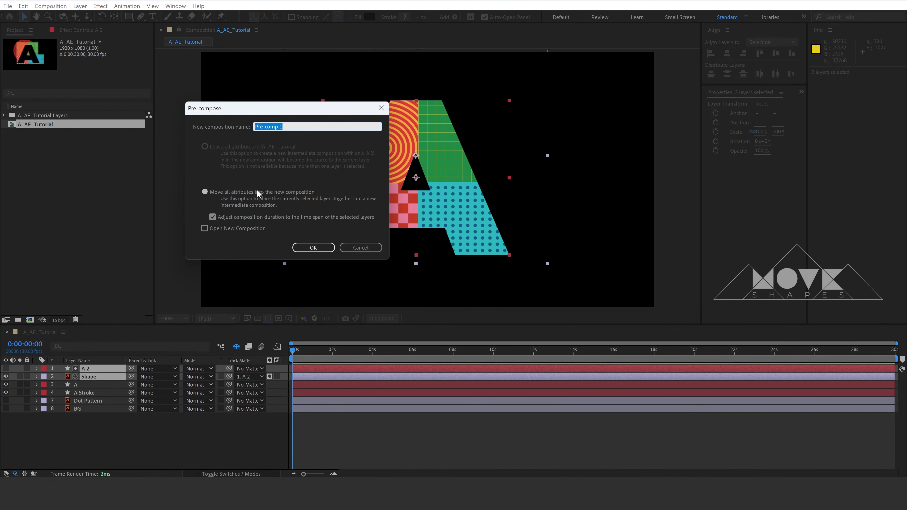
type("A Shape")
key("Return")
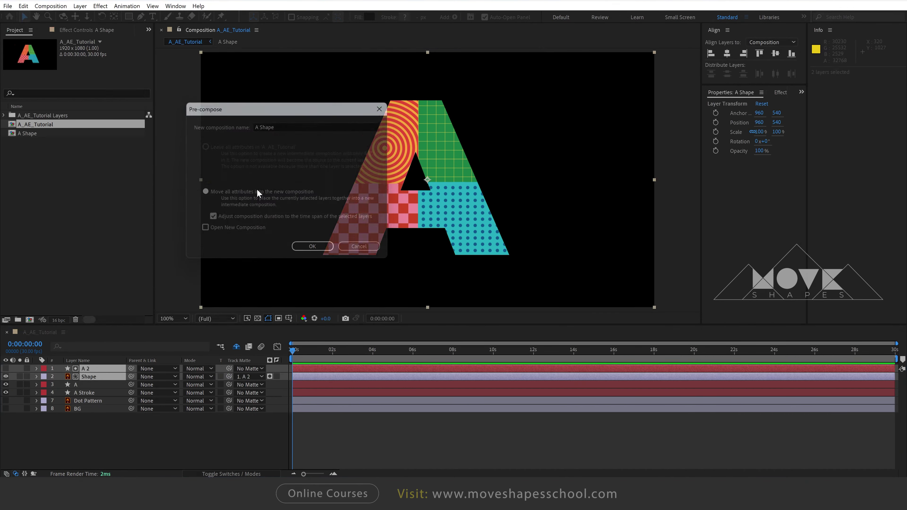
left_click(89, 370)
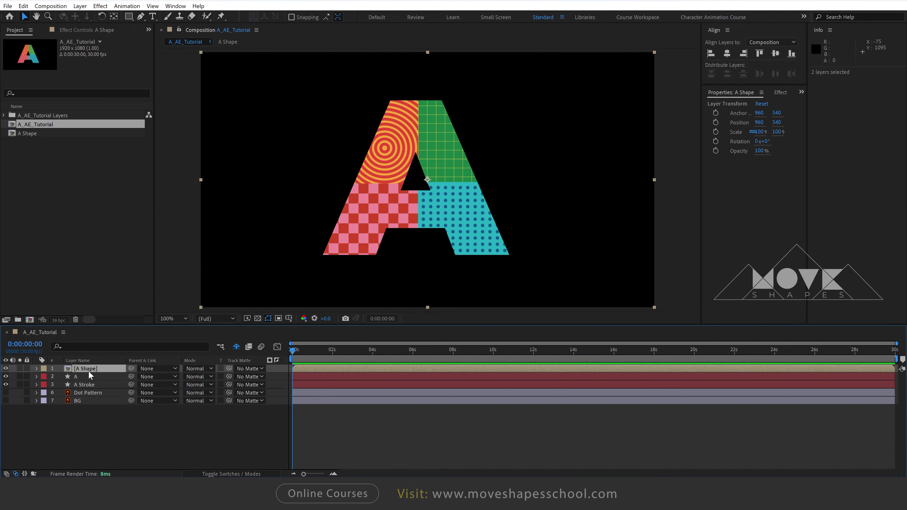
Turn on the 3D Layer switch for [A Shape], A and A Stroke.
left_click(85, 383, "shift")
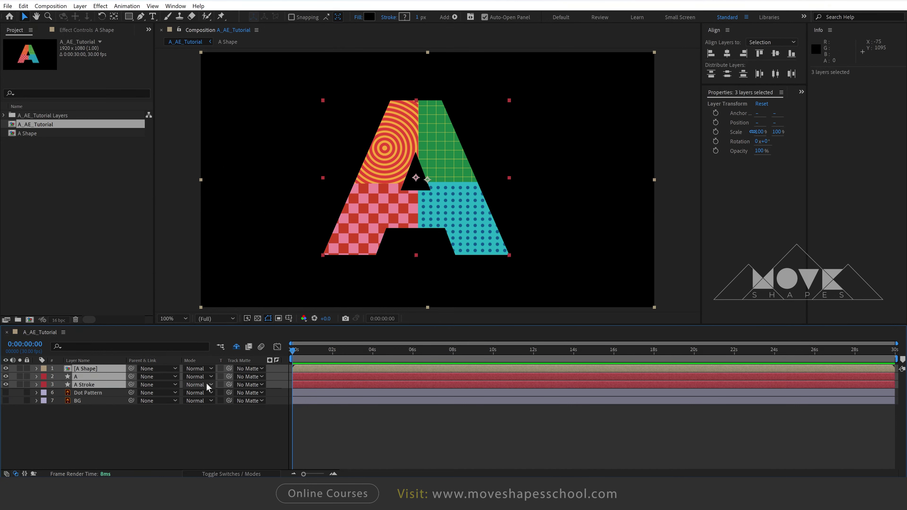
left_click(229, 472)
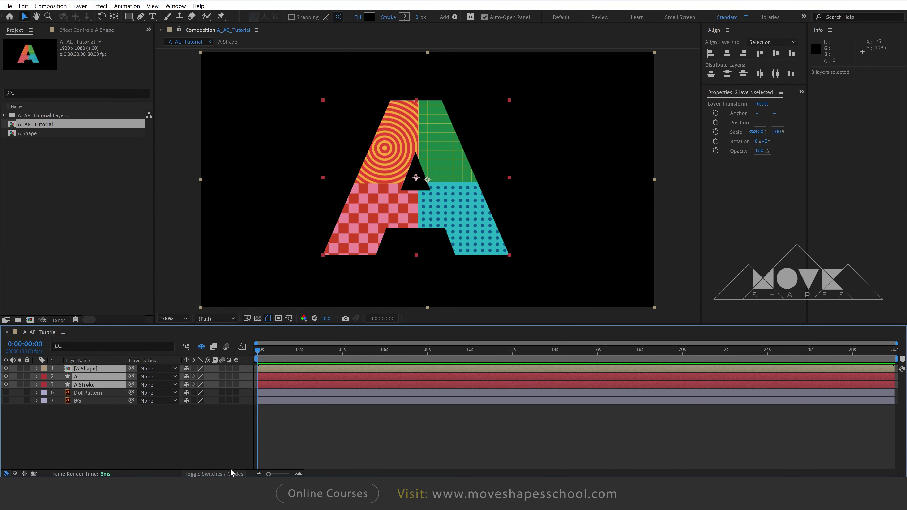
left_click(236, 369)
left_click(327, 432)
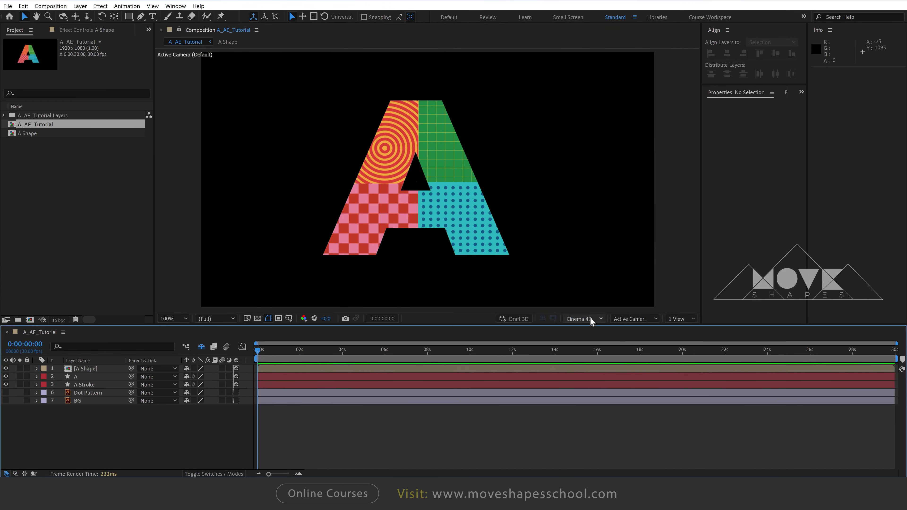
Switch the viewer to Custom View 1 to see the letter in perspective.
left_click(655, 319)
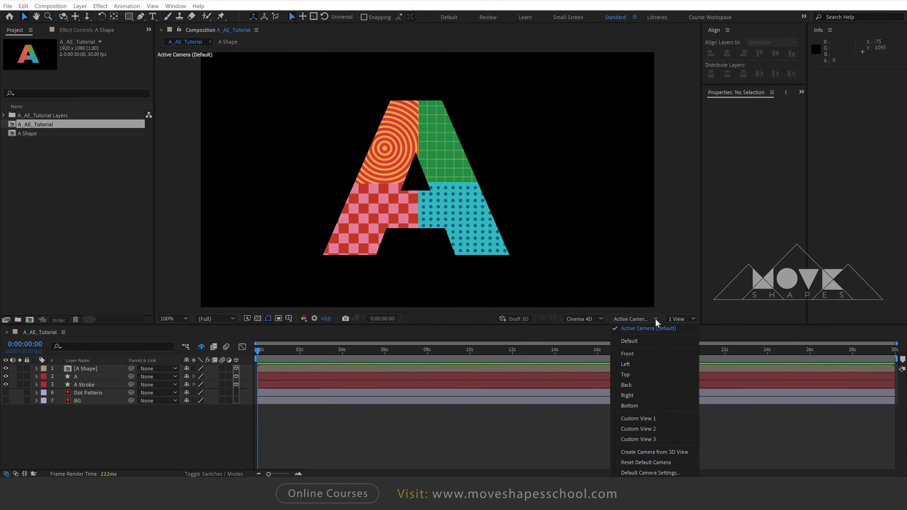
left_click(650, 418)
scroll(422, 215, "up", 1)
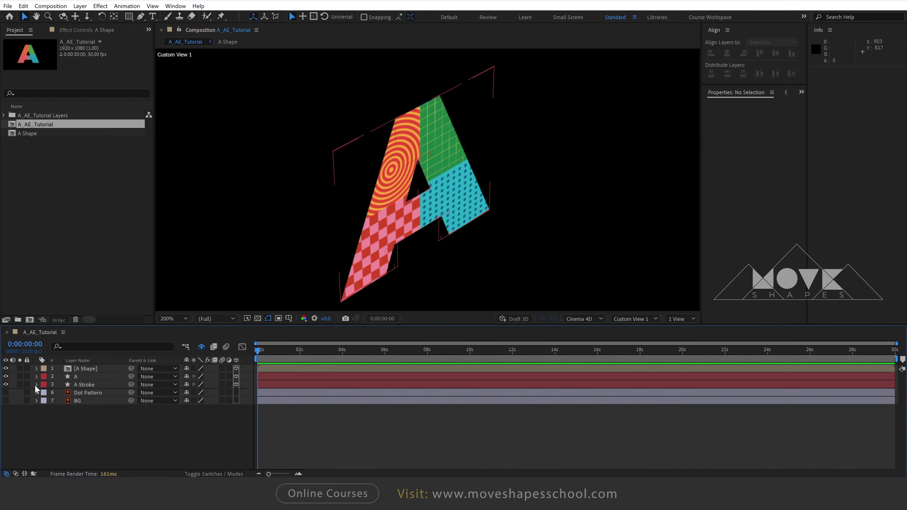
Set A Stroke's Extrusion Depth to 200, hiding the other letter layers to inspect it.
left_click(45, 409)
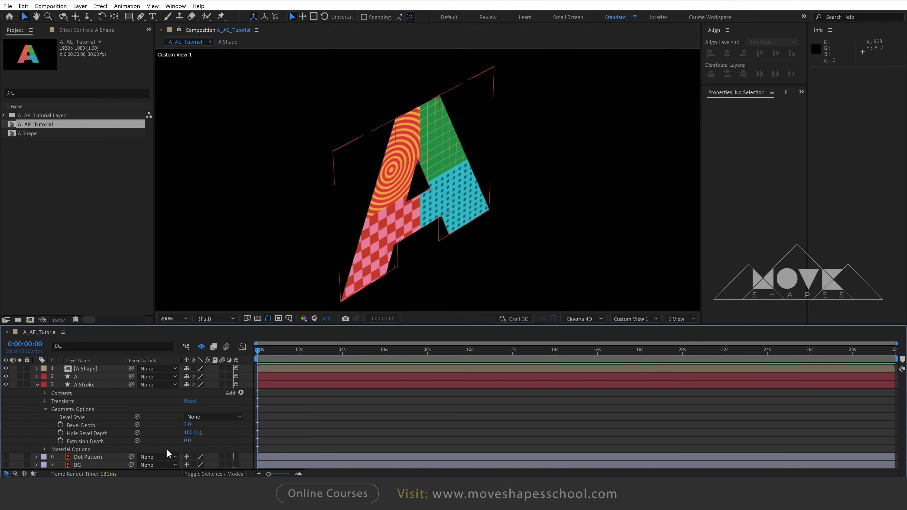
left_click_drag(187, 440, 257, 441)
left_click(86, 385)
left_click(6, 368)
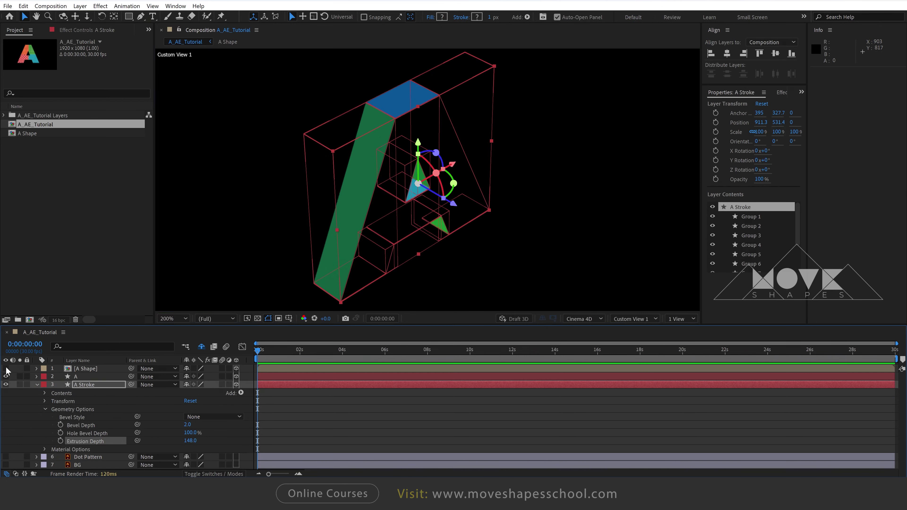
left_click(333, 414)
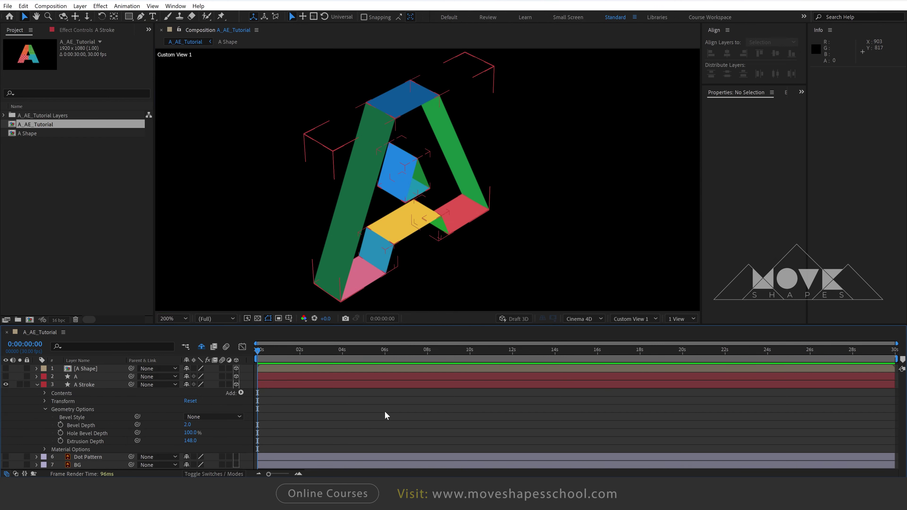
left_click_drag(192, 441, 187, 441)
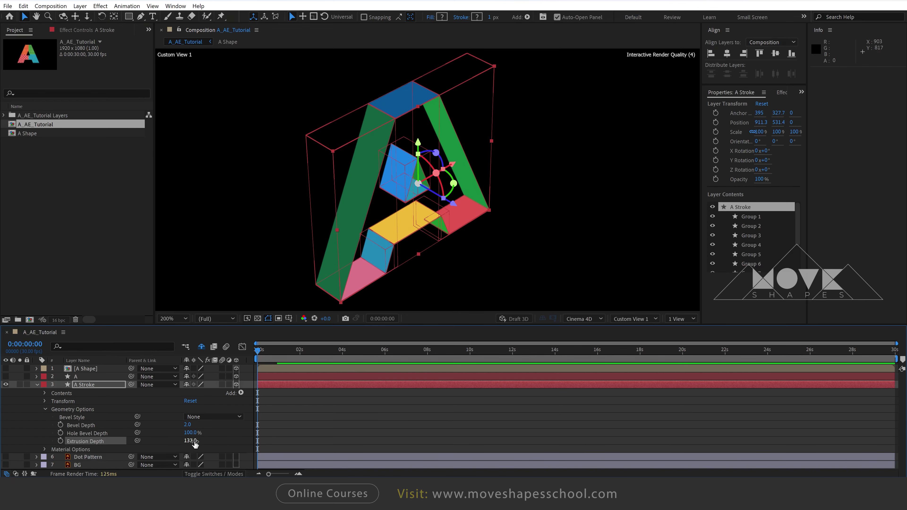
left_click(199, 441)
type("00")
key("Return")
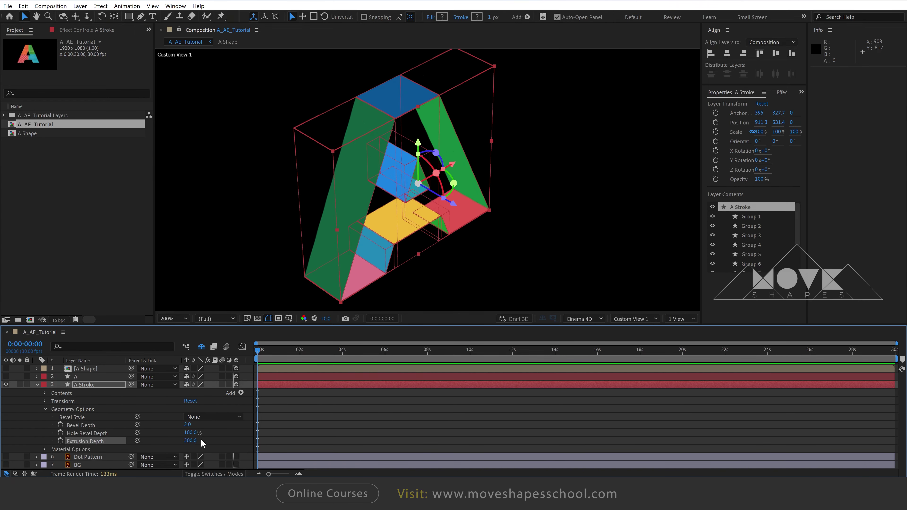
Collapse A Stroke and make [A Shape] visible again, leaving layer A hidden.
left_click(36, 385)
left_click(116, 416)
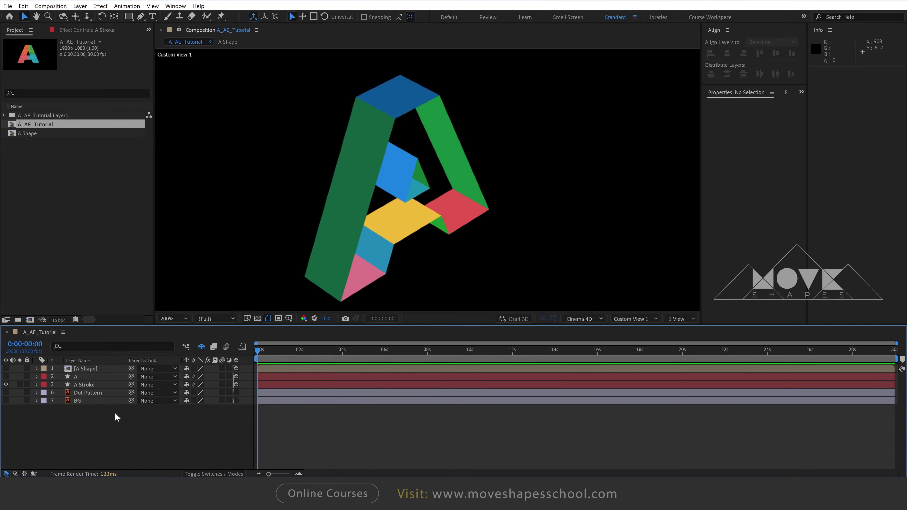
left_click(79, 376)
left_click(6, 368)
left_click(6, 376)
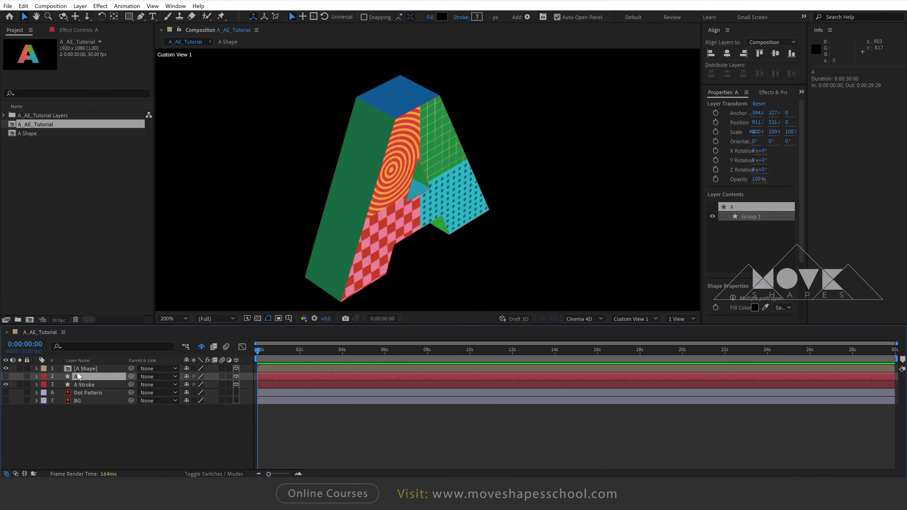
Move the [A Shape] layer below layer A in the layer stack.
left_click(89, 368)
key("ctrl+bracketleft")
left_click(106, 428)
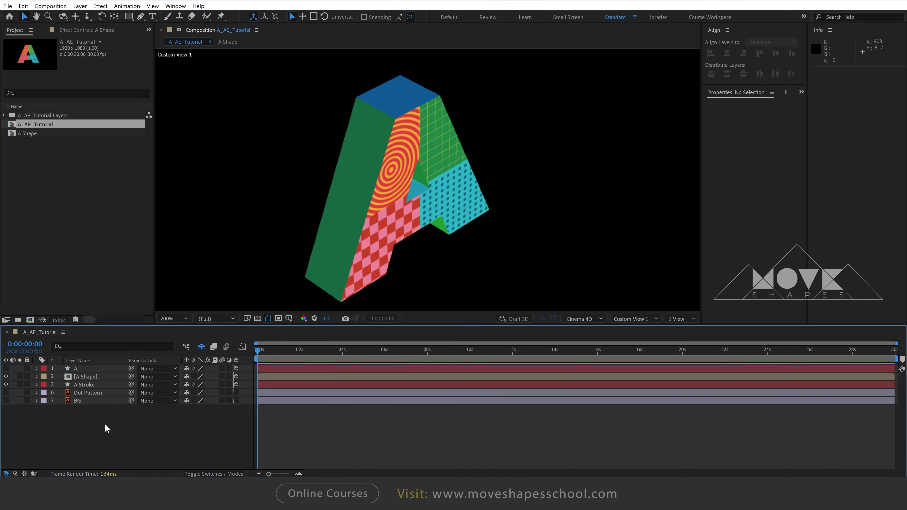
Set [A Shape]'s Position Z to -1, giving 960, 540, -1.
left_click(88, 377)
left_click(87, 384, "shift")
key("p")
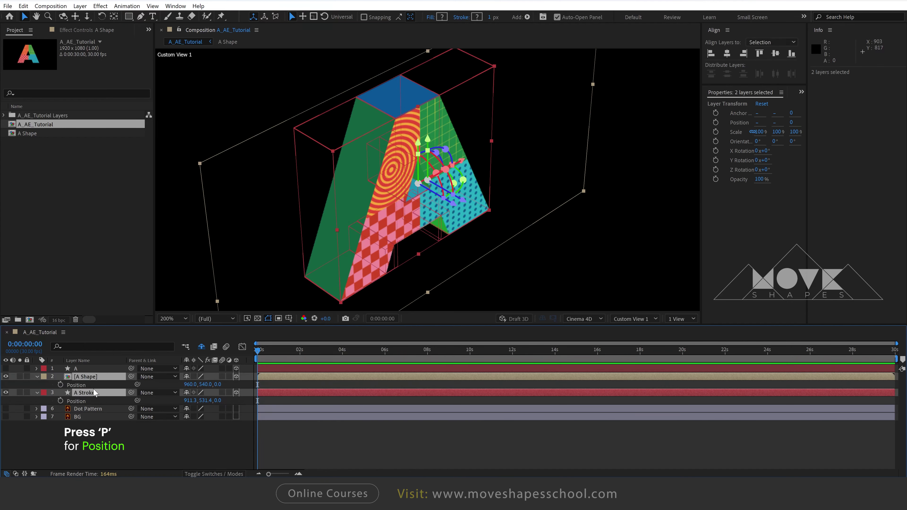
left_click(235, 439)
left_click(219, 385)
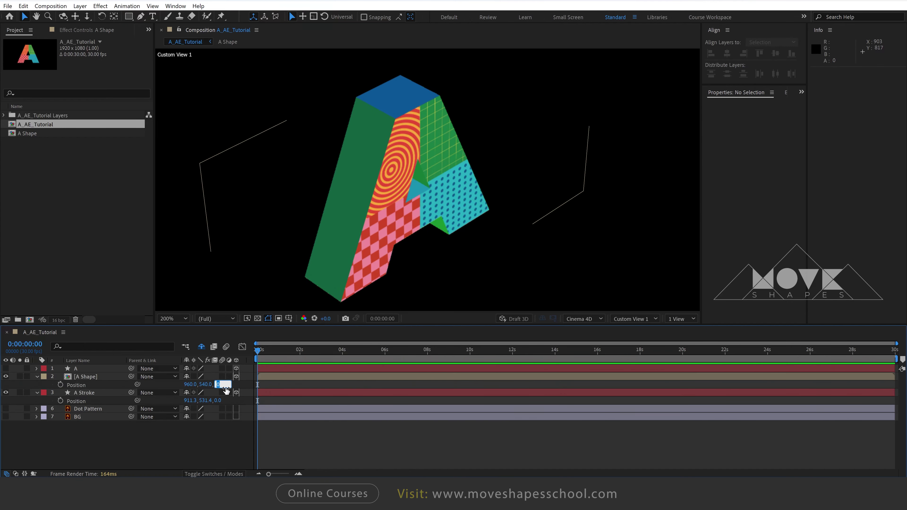
type("-1")
key("Return")
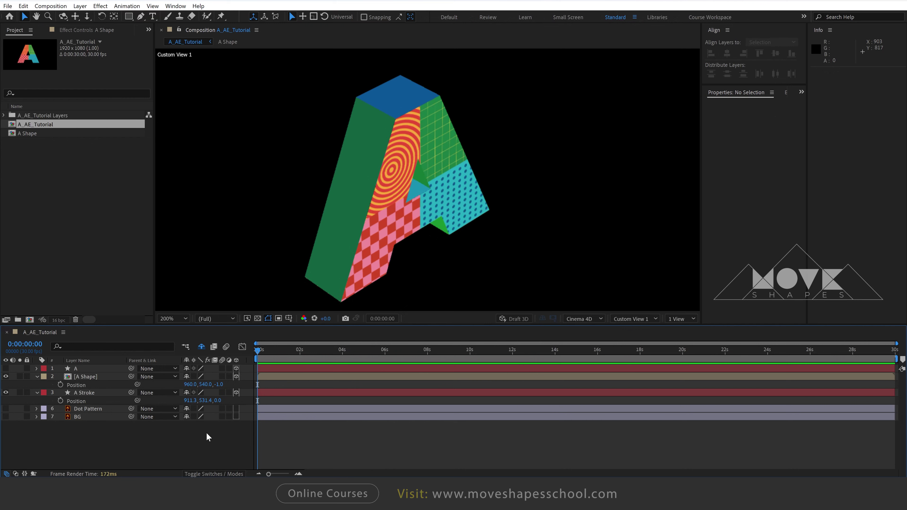
left_click_drag(218, 384, 229, 396)
type("1")
left_click(201, 435)
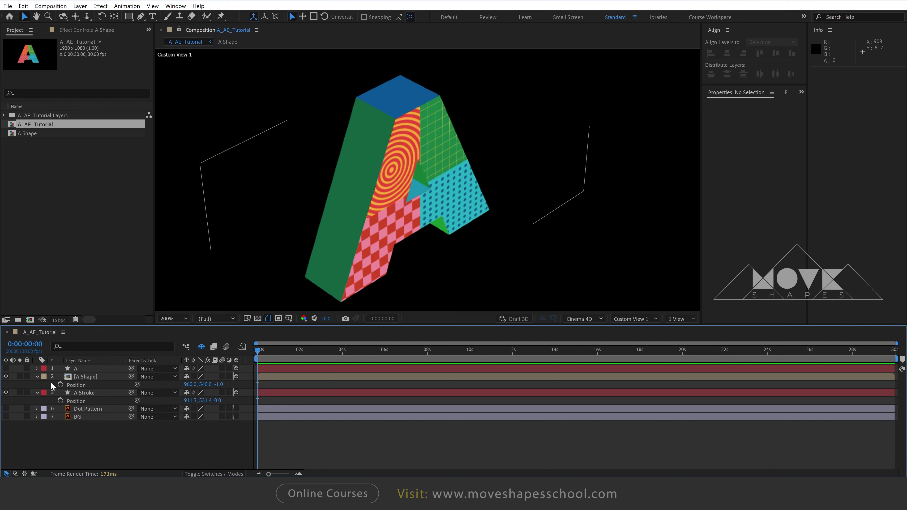
Collapse the Position rows and turn layer A's visibility back on.
left_click(37, 376)
left_click(37, 385)
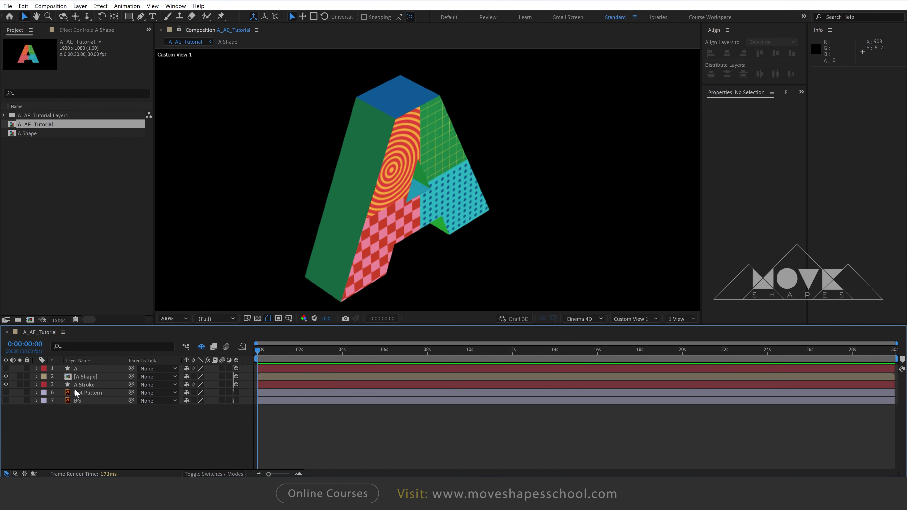
left_click(52, 368)
left_click(6, 368)
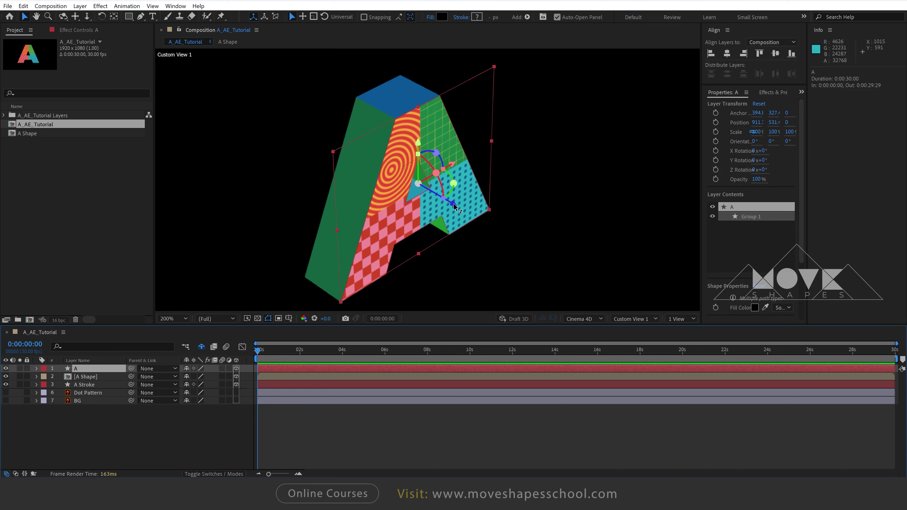
Move layer A forward to Z -110 and add a Stroke to its contents.
left_click_drag(454, 206, 475, 224)
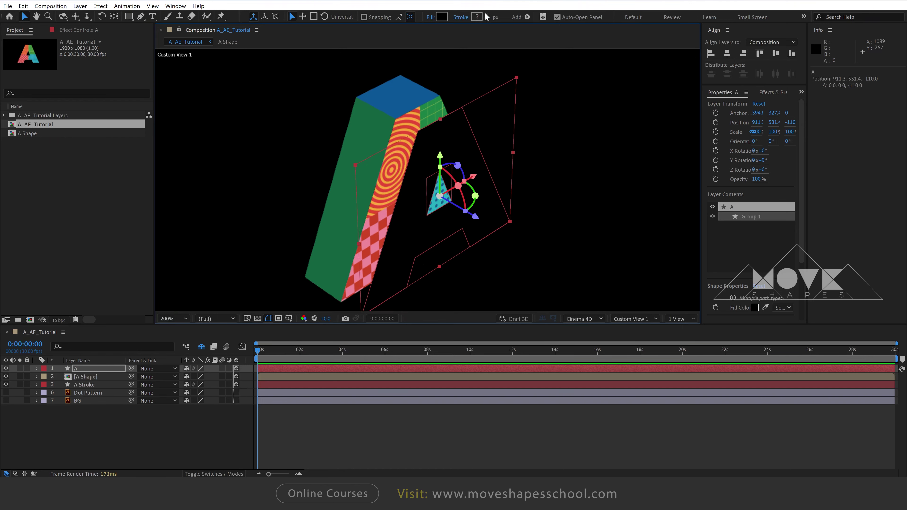
left_click(36, 368)
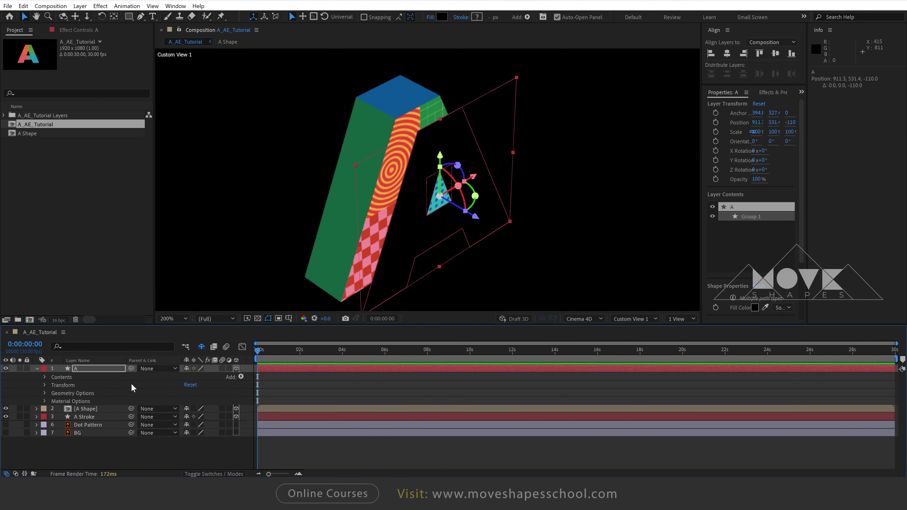
left_click(241, 377)
left_click(151, 200)
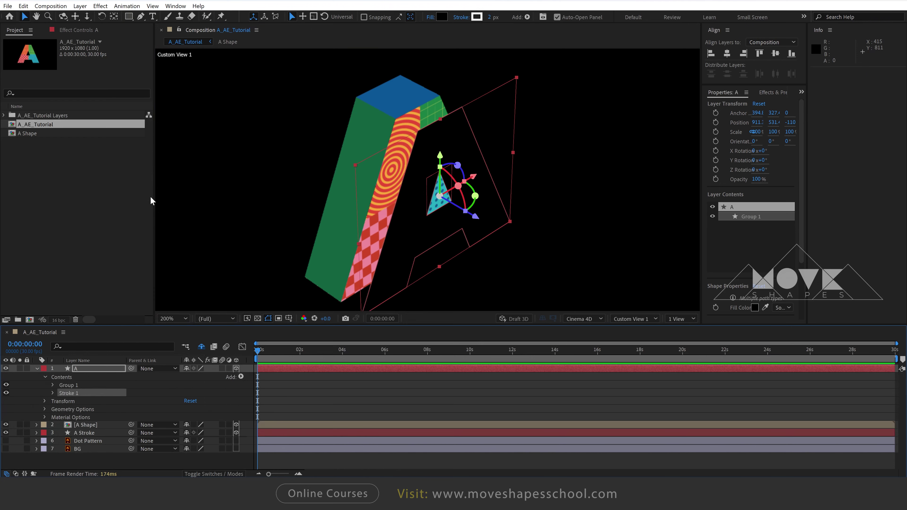
key("u")
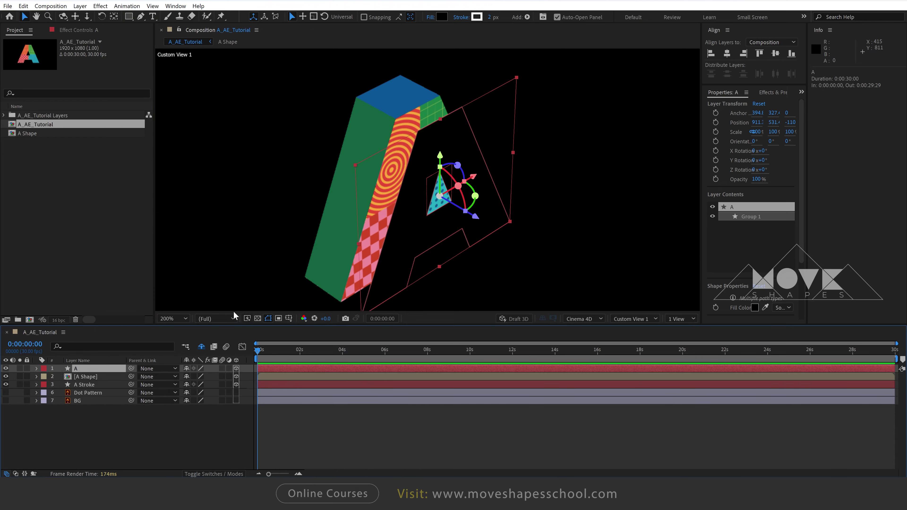
Set layer A's fill to None and give it a thicker FFD200 yellow stroke.
left_click(442, 18)
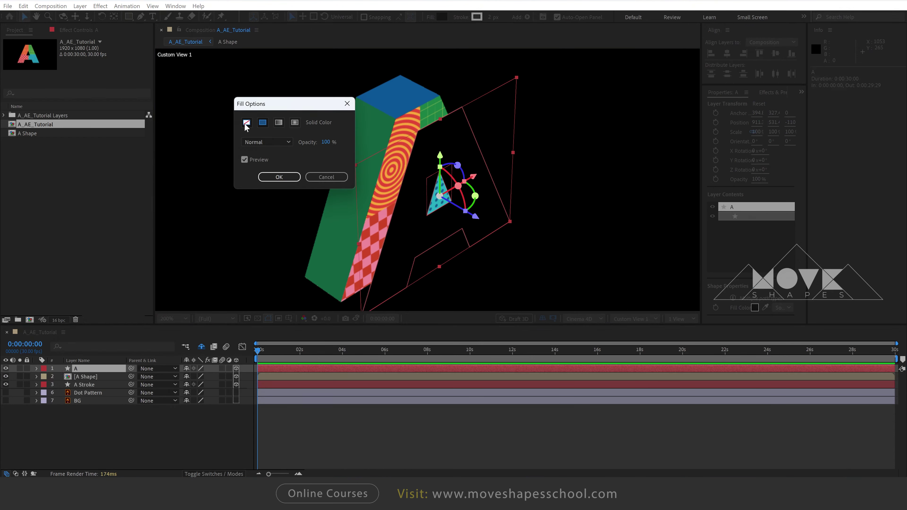
left_click(245, 123)
left_click(280, 177)
left_click(477, 17)
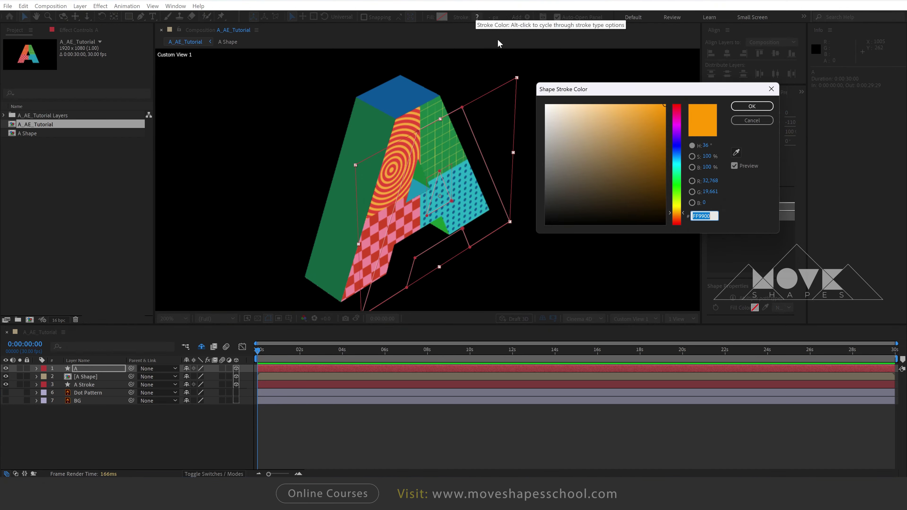
left_click_drag(683, 214, 682, 211)
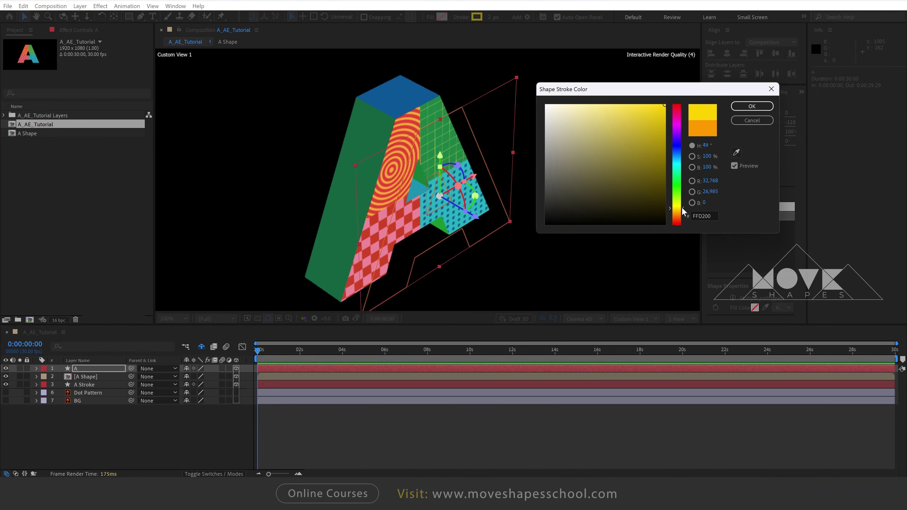
left_click(752, 106)
left_click(490, 17)
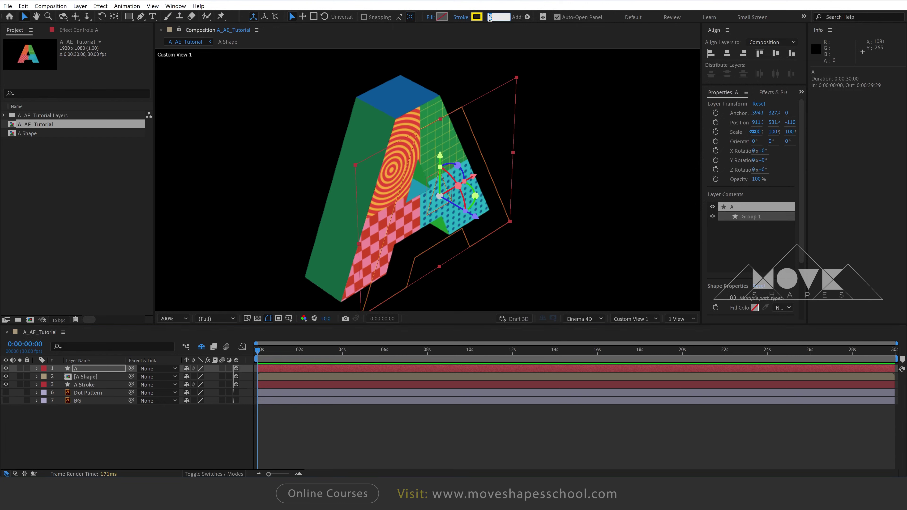
type("1")
key("Return")
left_click(399, 427)
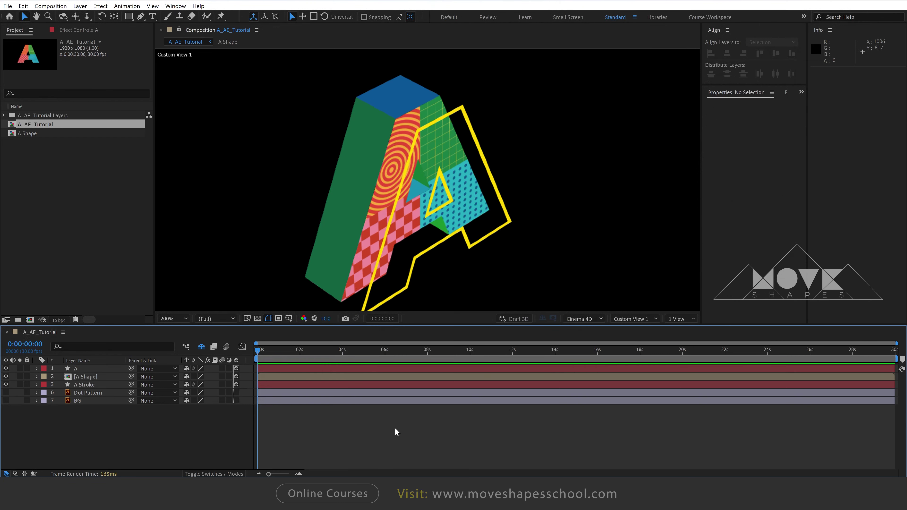
Duplicate layer A as A 2 and give it an FFA500 orange stroke.
left_click(85, 368)
key("ctrl+d")
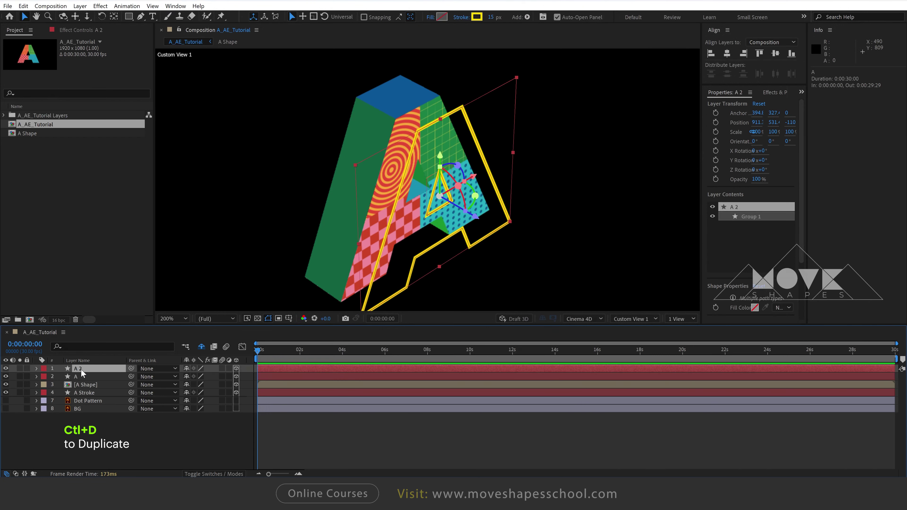
left_click(477, 17)
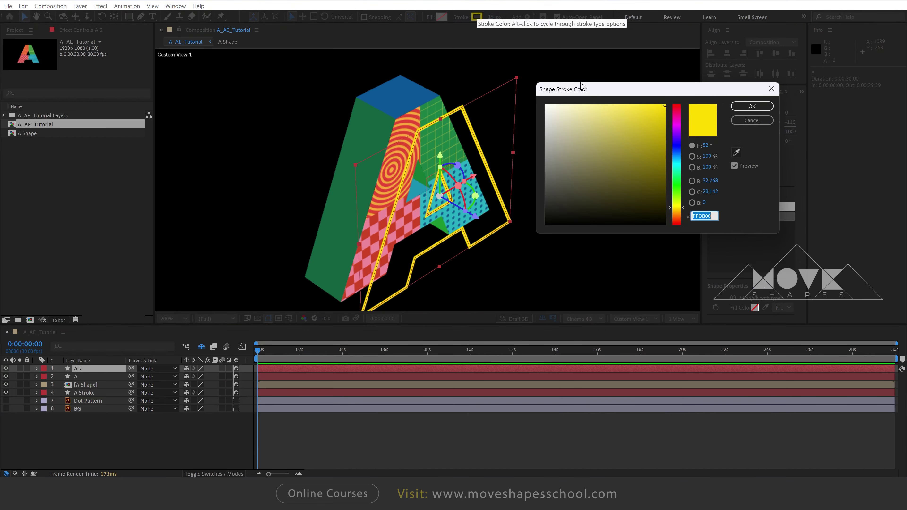
type("FFA500")
left_click(751, 106)
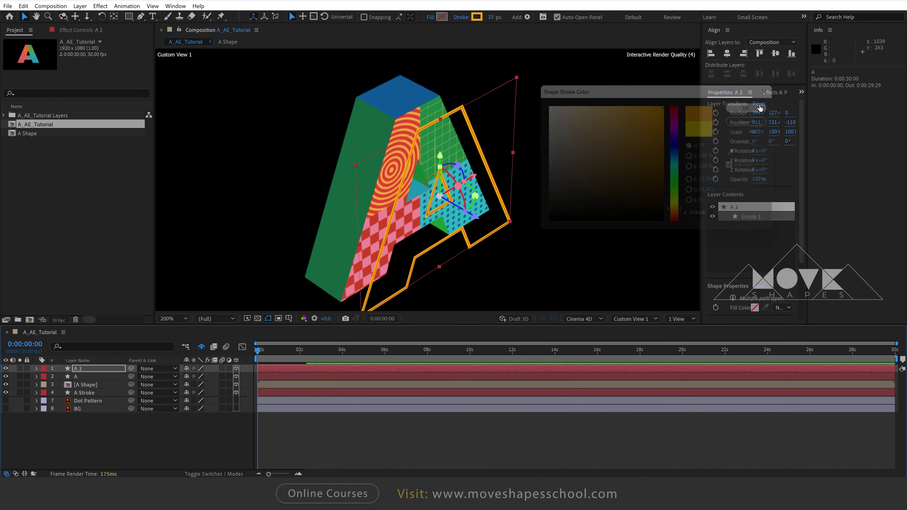
Set A 2's Geometry Options Extrusion Depth to 15.
left_click(37, 368)
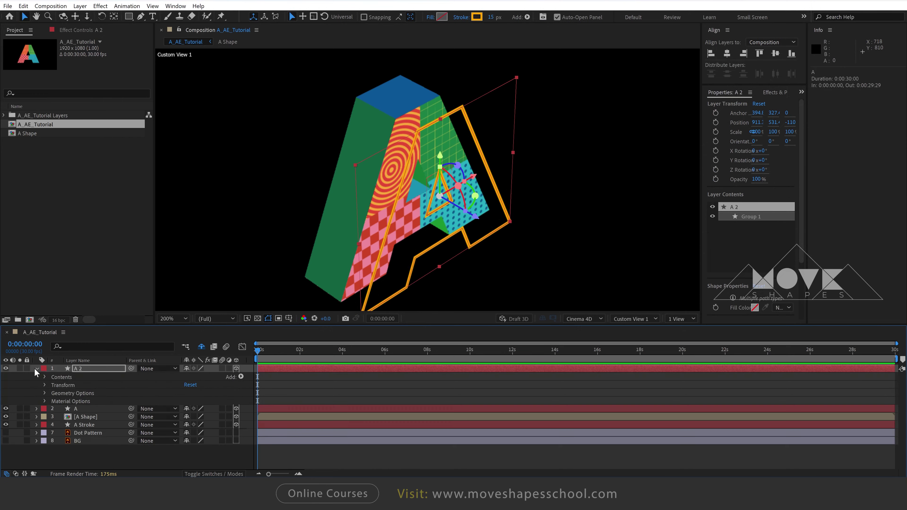
left_click(44, 393)
left_click_drag(188, 424, 195, 425)
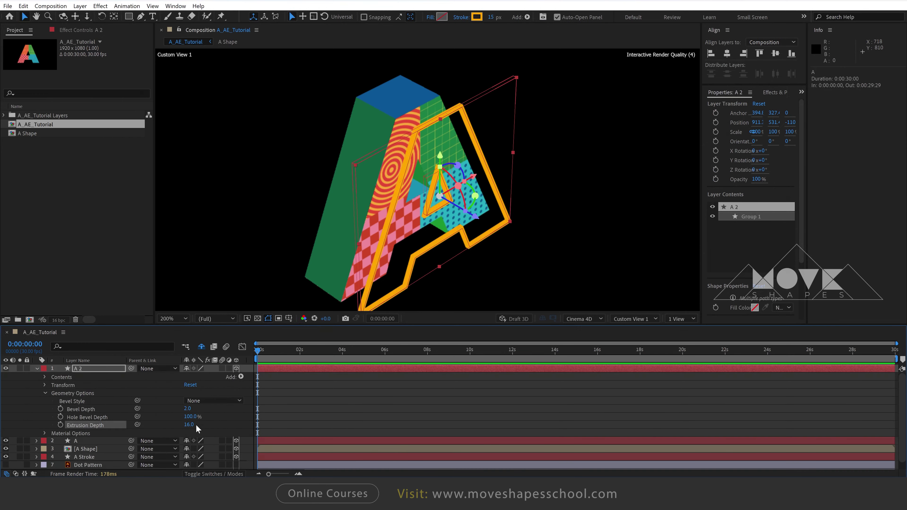
left_click(195, 425)
type("15")
left_click(292, 428)
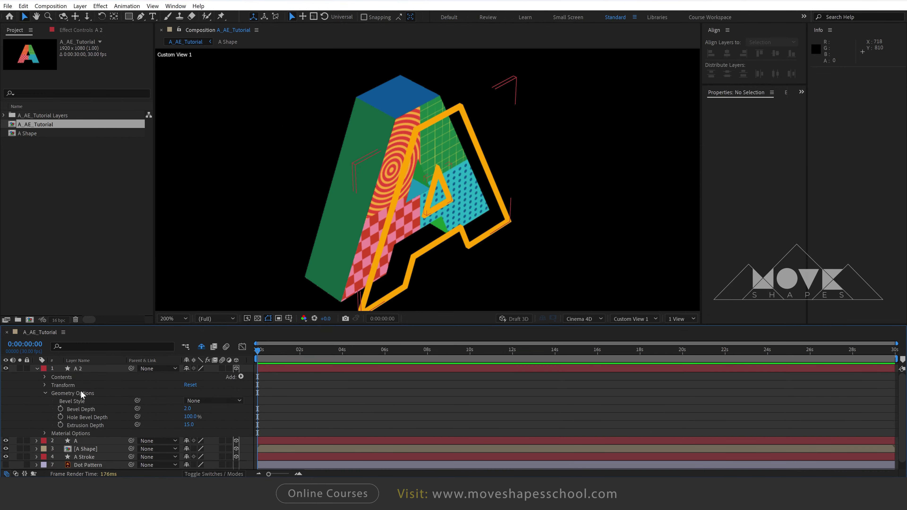
left_click(36, 368)
Set A 2's Z position to -109, just ahead of layer A.
left_click(78, 369)
left_click(77, 376, "shift")
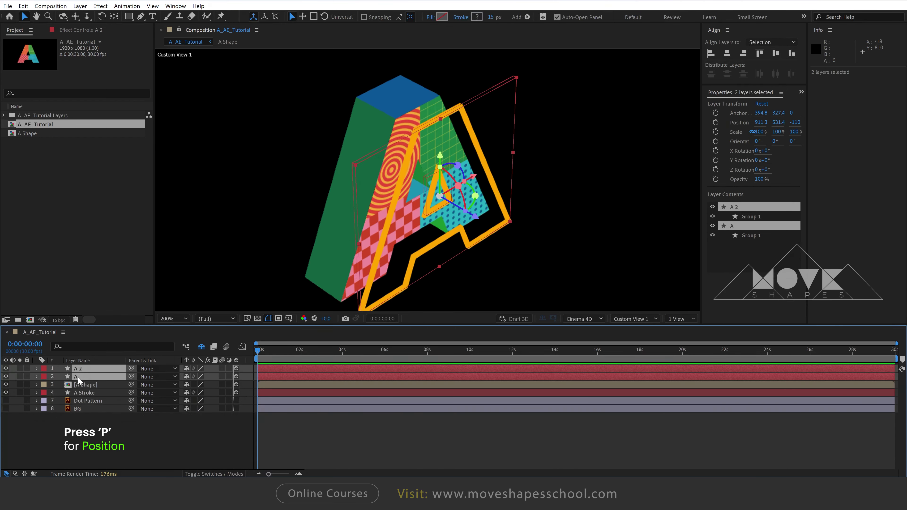
key("p")
left_click(282, 436)
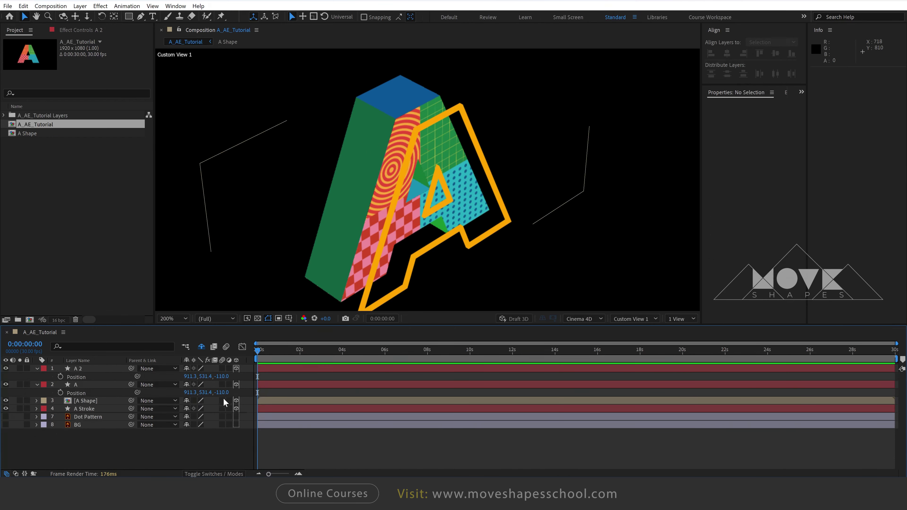
key("Up")
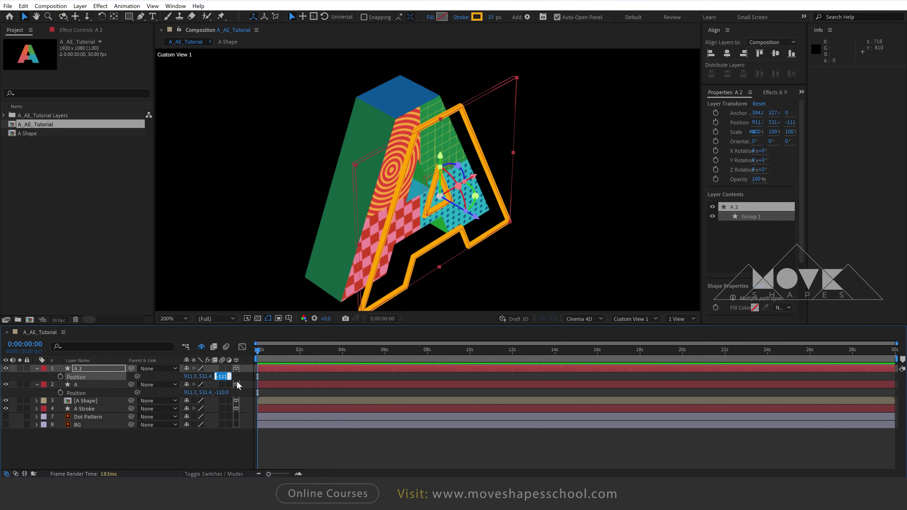
type("-109")
left_click(289, 448)
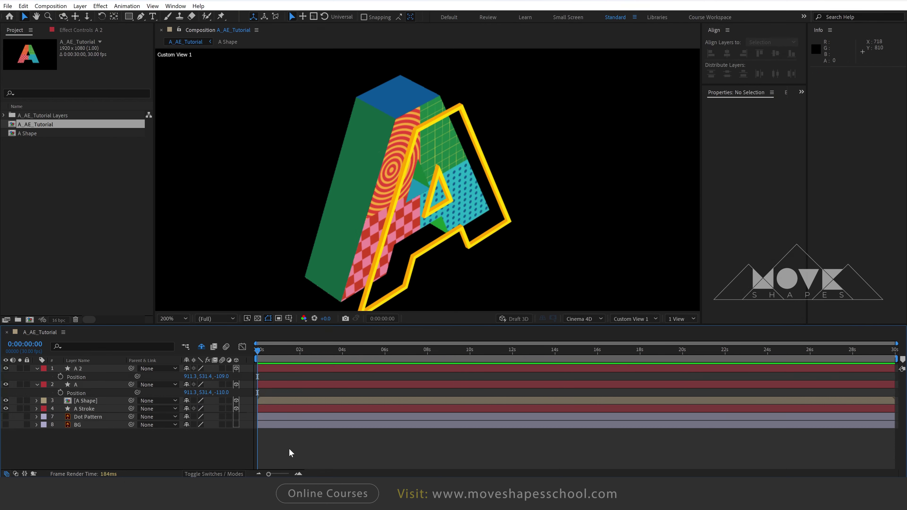
left_click(223, 376)
key("p")
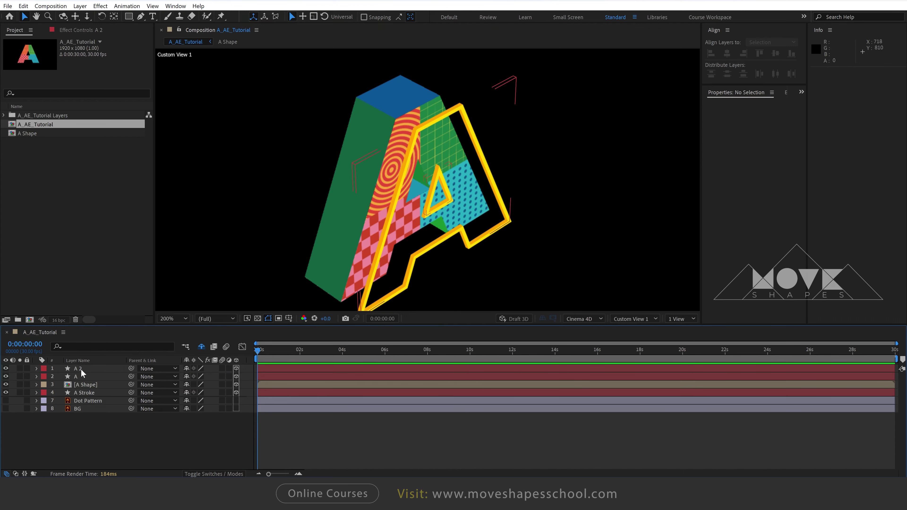
left_click(81, 369)
Duplicate A 2 as A 3, move it along Z, and hide its inner Path 1.
key("ctrl+d")
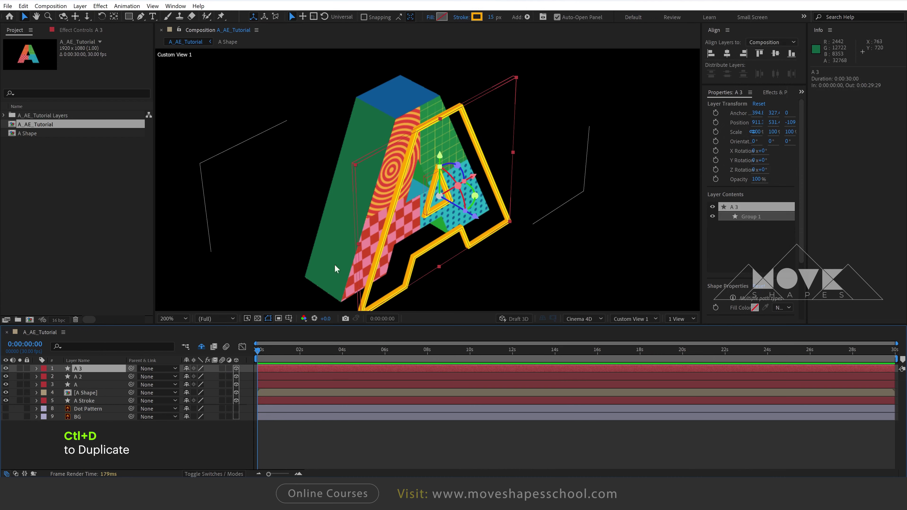
mouse_move(474, 217)
left_mouse_down()
mouse_move(306, 175)
mouse_move(322, 180)
left_mouse_up()
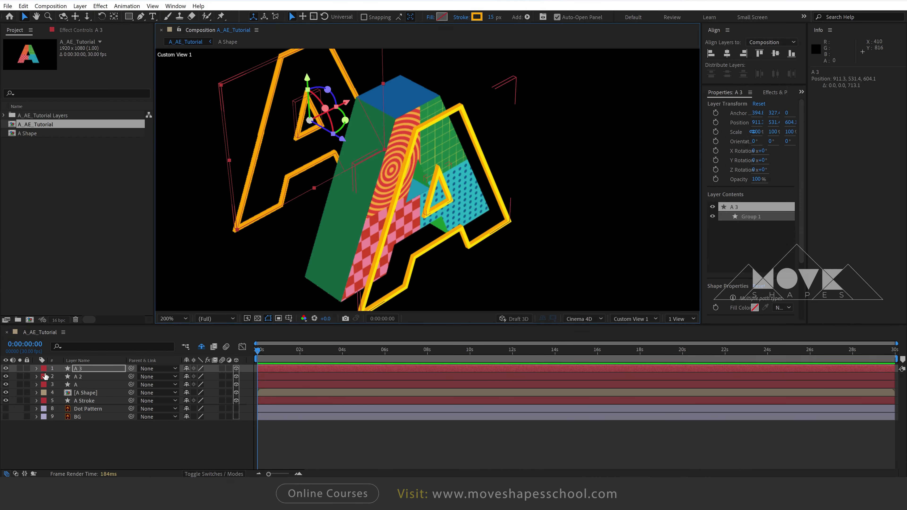
left_click(36, 368)
left_click(45, 377)
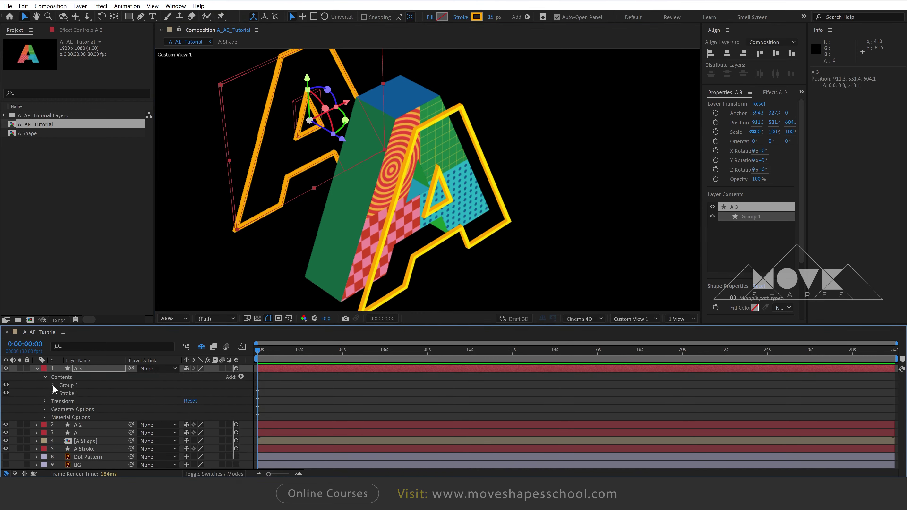
left_click(53, 385)
left_click(7, 393)
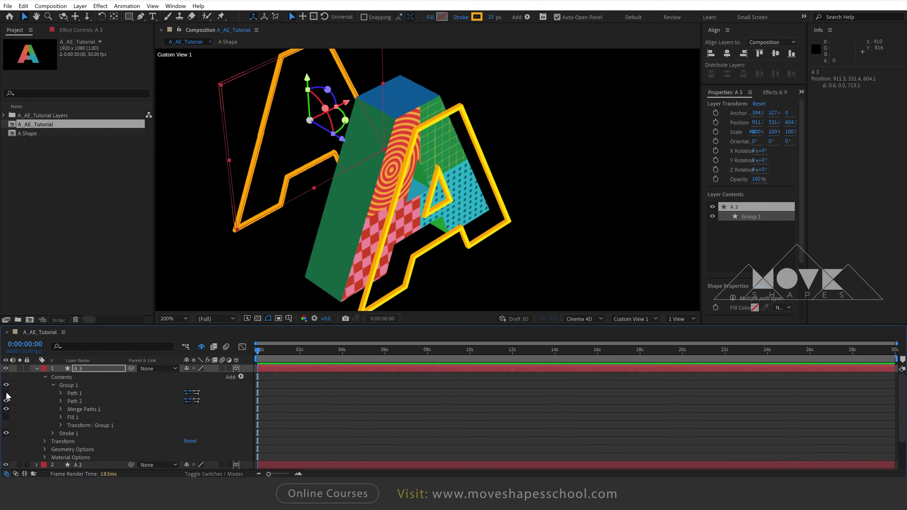
left_click(269, 195)
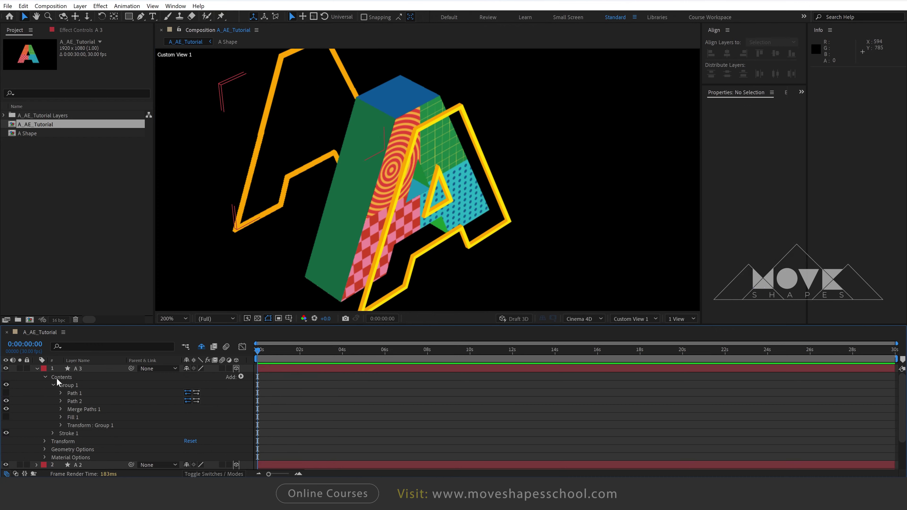
left_click(36, 368)
left_click(81, 370)
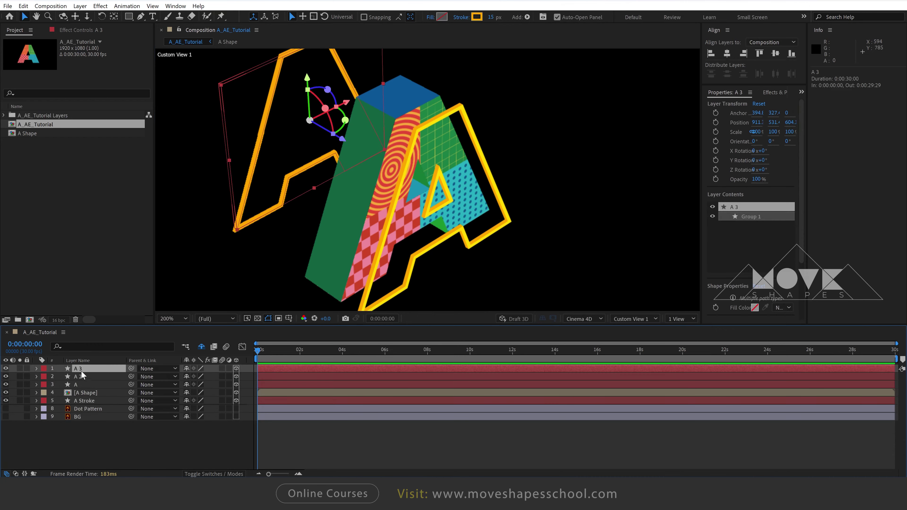
Remove A 3's stroke and give it a pale yellow FFE88C fill.
left_click(478, 17)
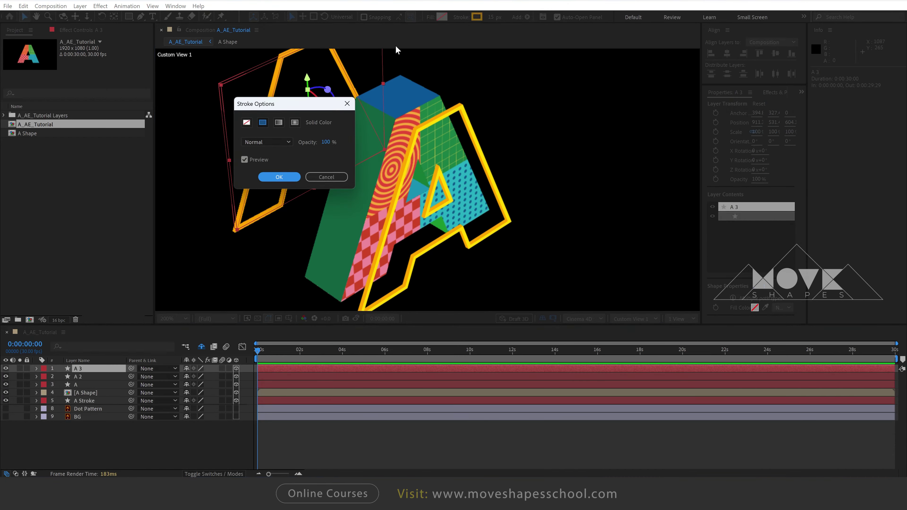
left_click(247, 122)
left_click(285, 178)
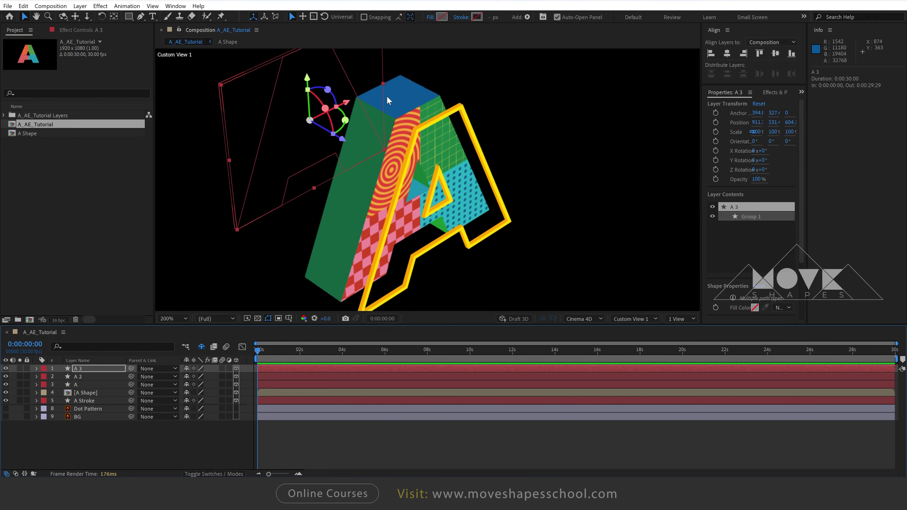
left_click(441, 17)
left_click(677, 209)
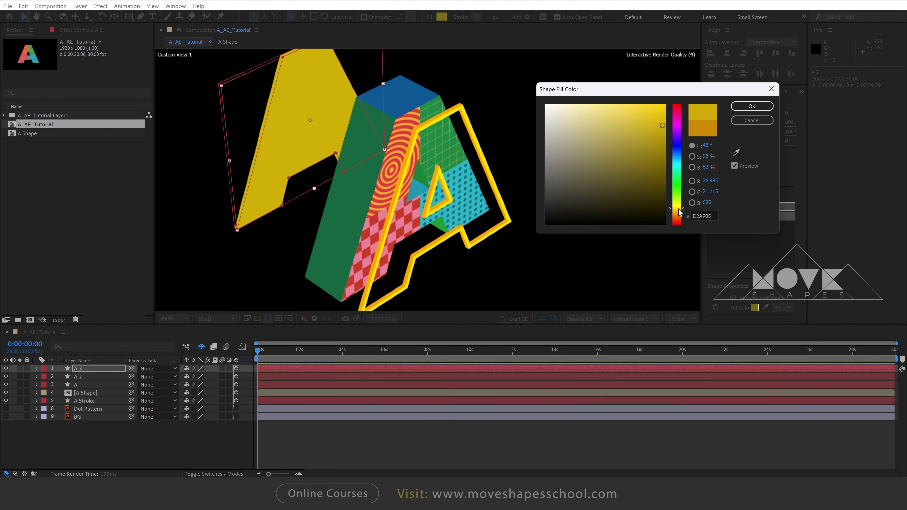
left_click(600, 104)
left_click(751, 106)
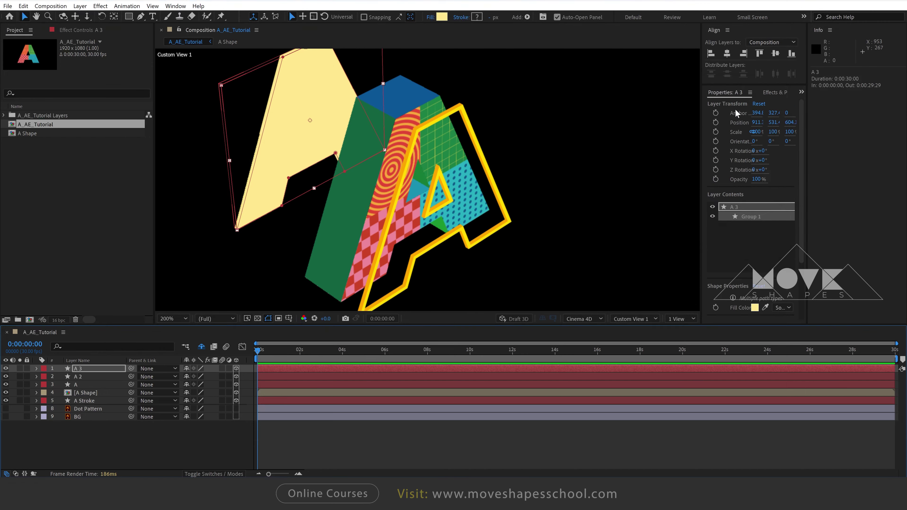
Set A 3's Extrusion Depth to 0 so it becomes a flat letter.
left_click(37, 368)
left_click(53, 385)
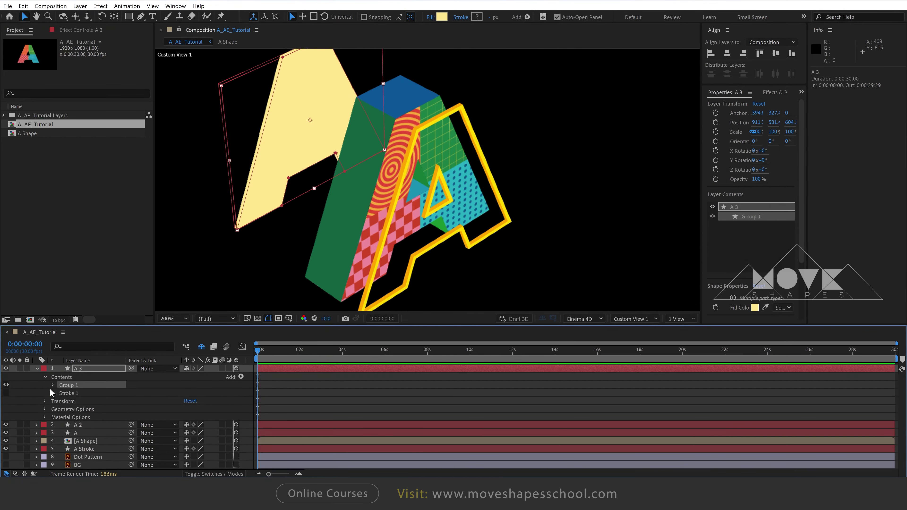
left_click(44, 377)
left_click(44, 393)
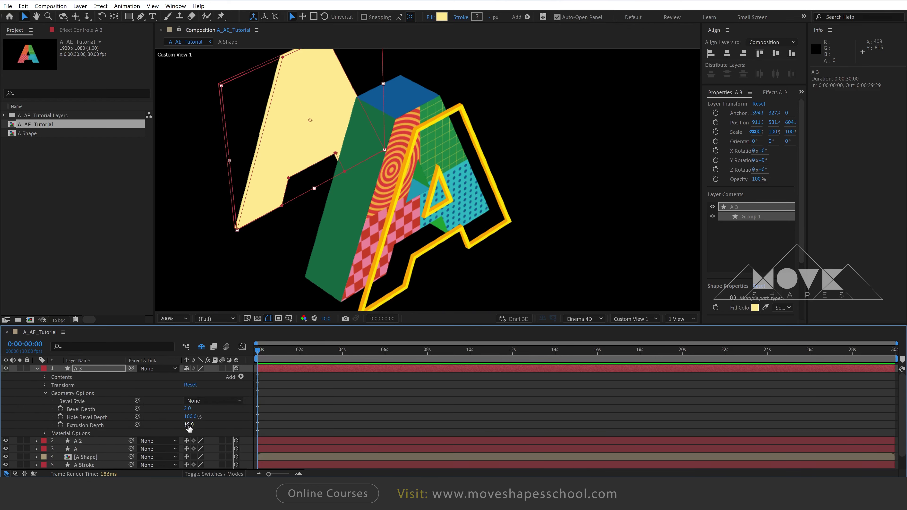
type("0")
key("Return")
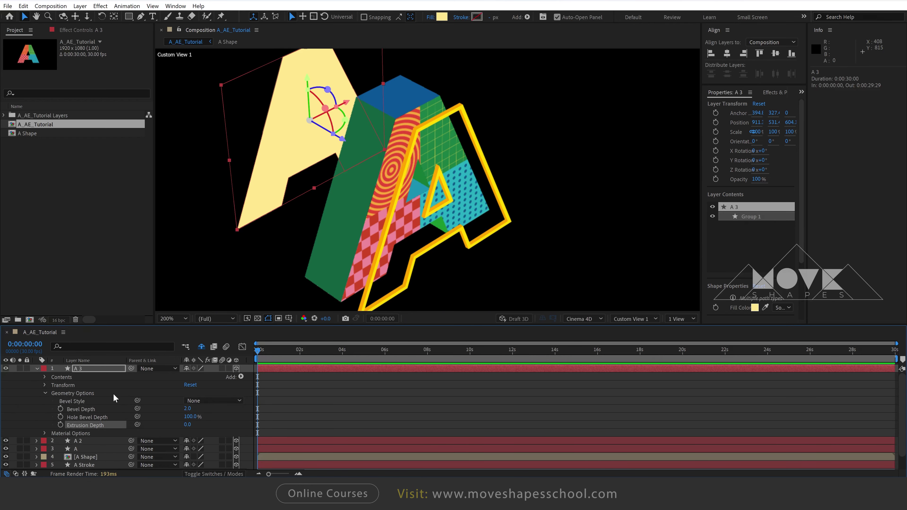
left_click(37, 368)
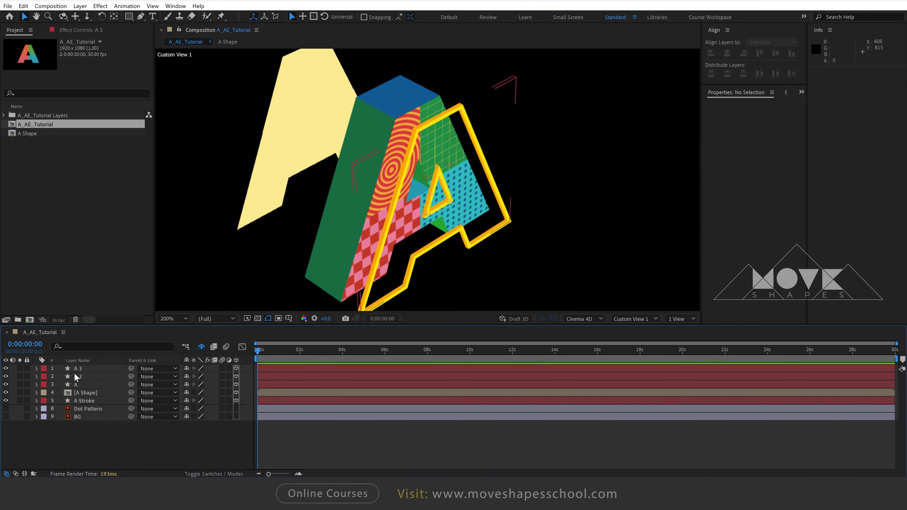
Pull A 3 back toward the patterned A and duplicate it as A 4 with extrusion depth 15.
left_click_drag(342, 138, 401, 175)
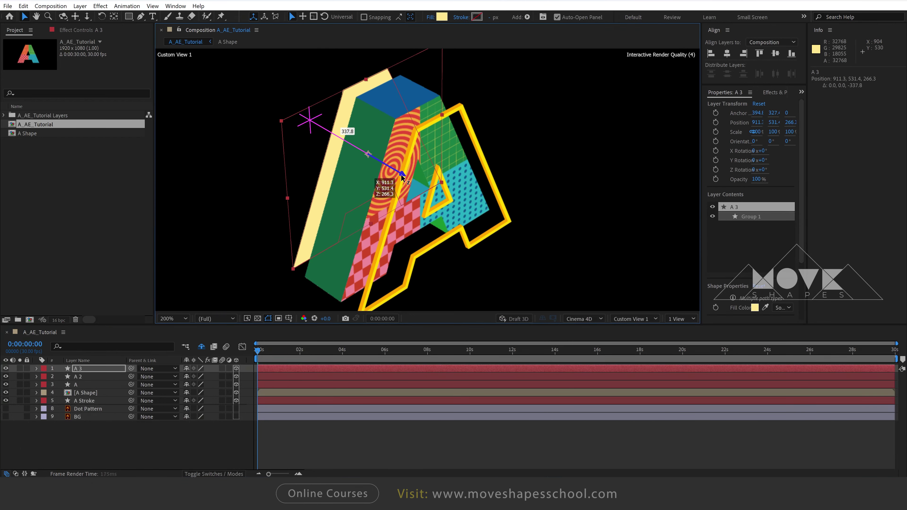
key("ctrl+d")
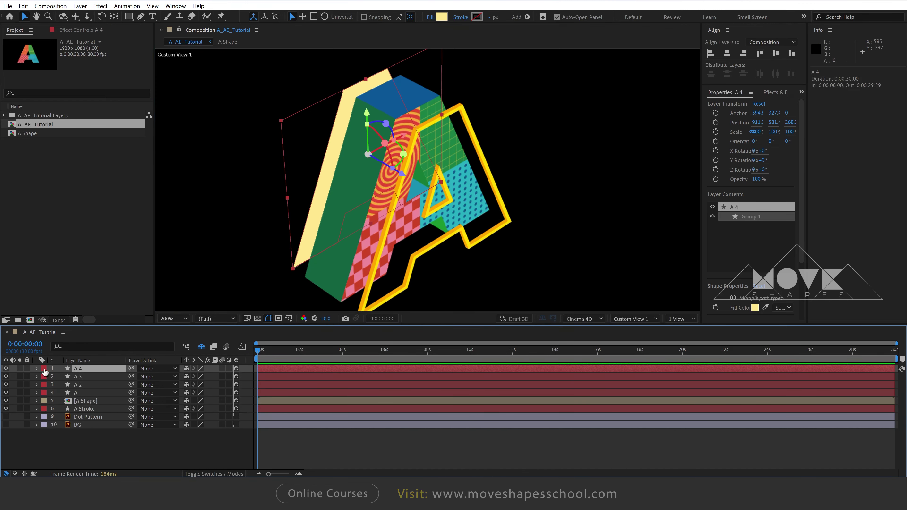
left_click(36, 369)
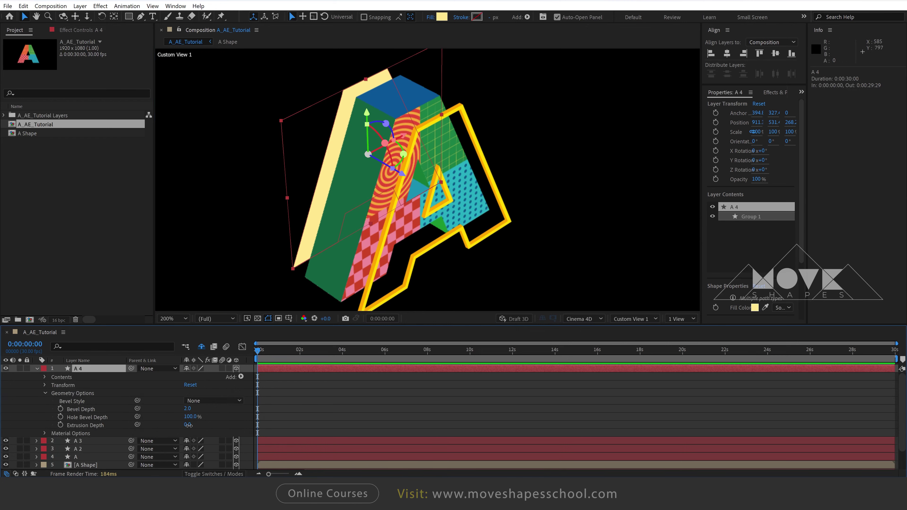
type("5")
key("Return")
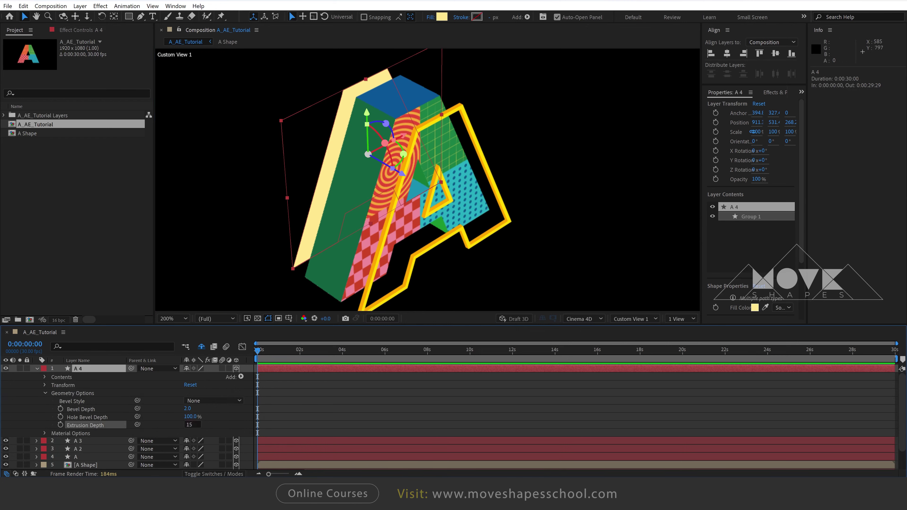
Raise A 4's extrusion depth to 20 and give it a deeper yellow fill.
left_click(189, 425)
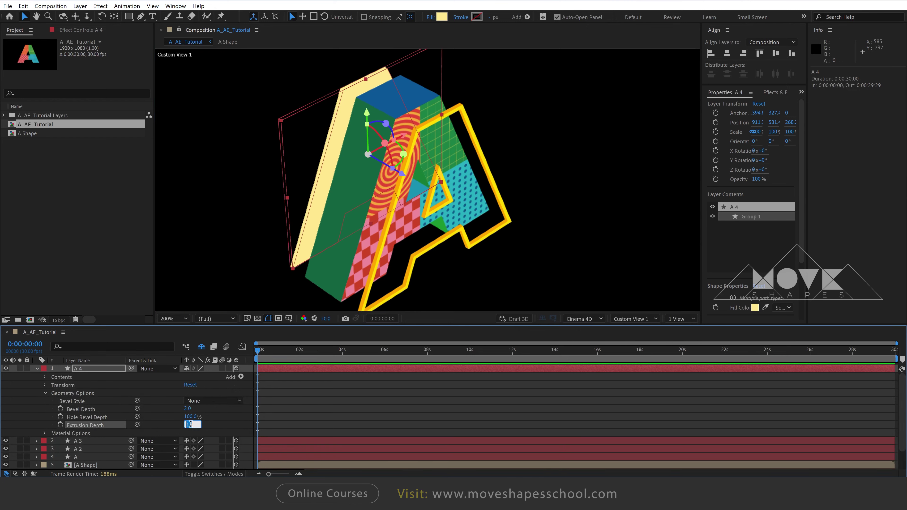
type("20")
key("Return")
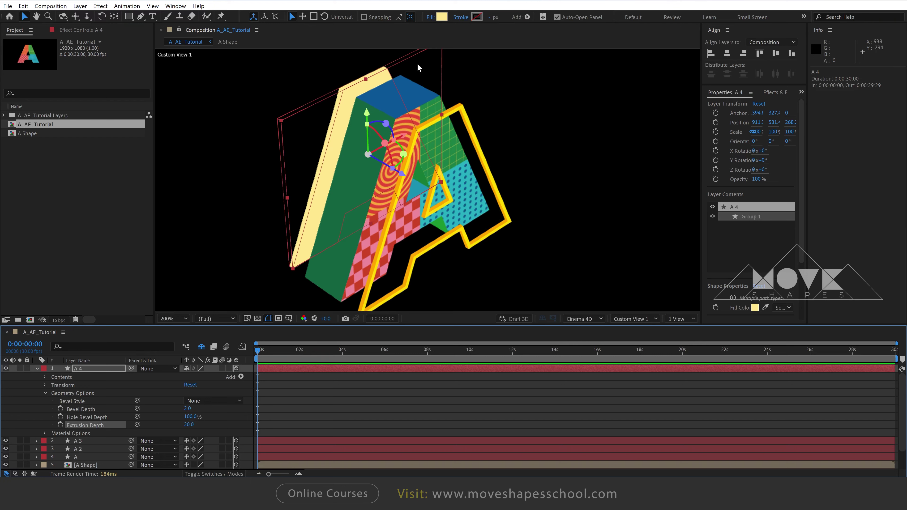
left_click(442, 17)
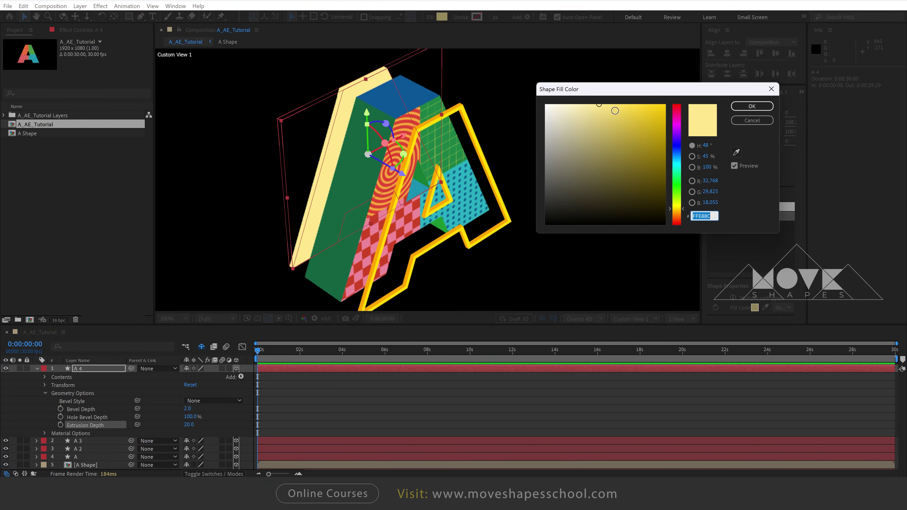
left_click_drag(615, 111, 653, 113)
left_click(753, 107)
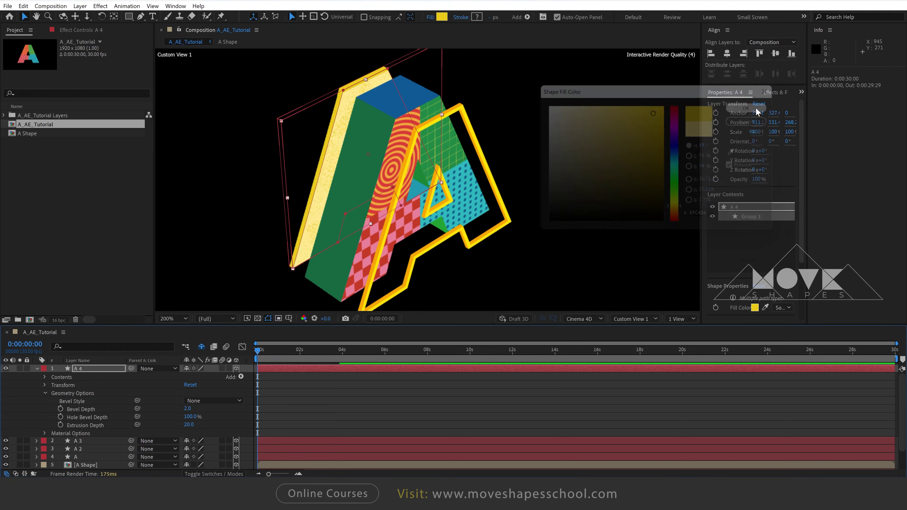
Nudge A 4's Z position from 267.1663 to 269.1663.
left_click(37, 368)
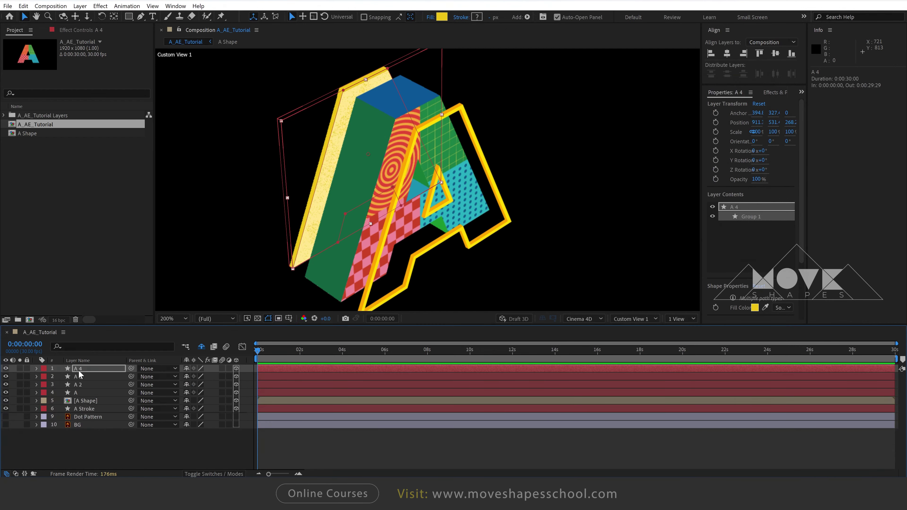
left_click(79, 375, "ctrl")
key("p")
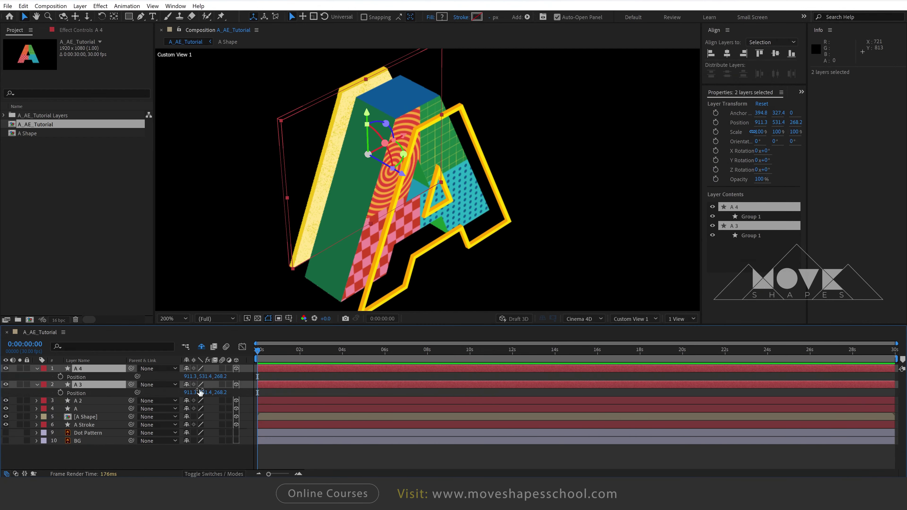
left_click(223, 380)
key("ctrl+z")
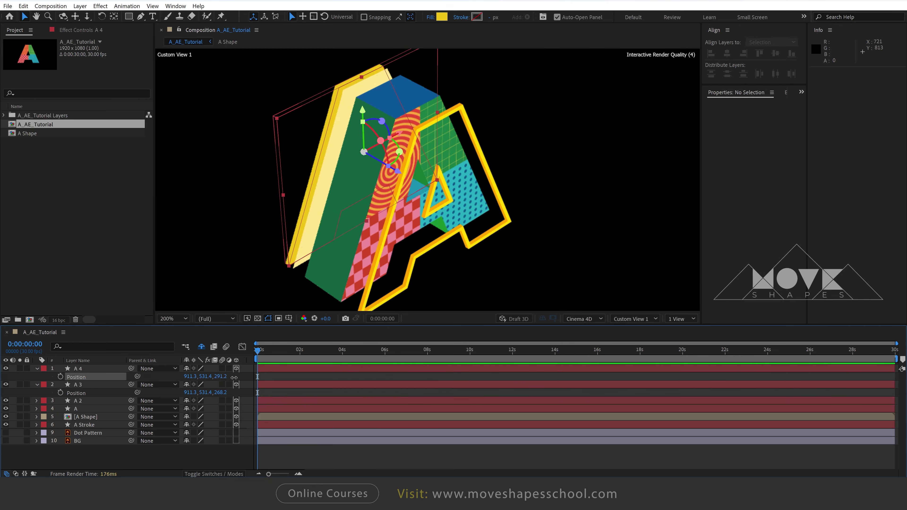
left_click(225, 376)
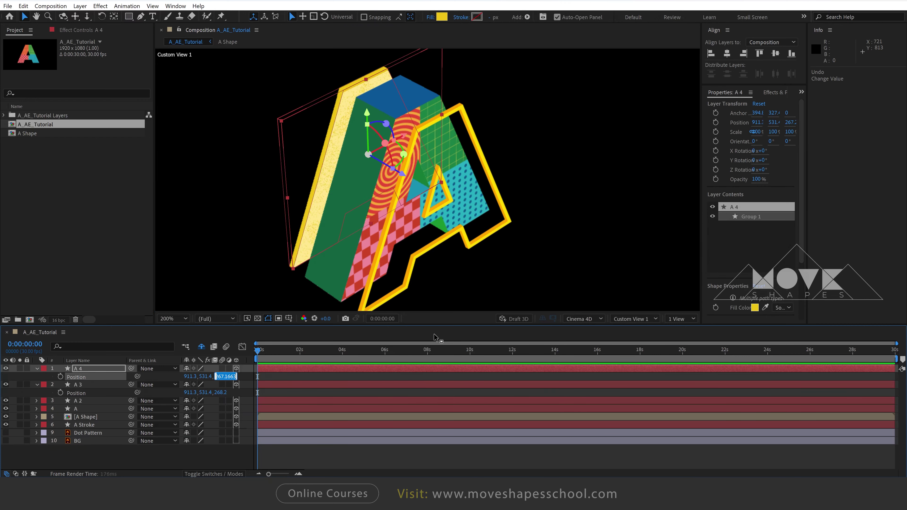
key("Up")
key("Up")
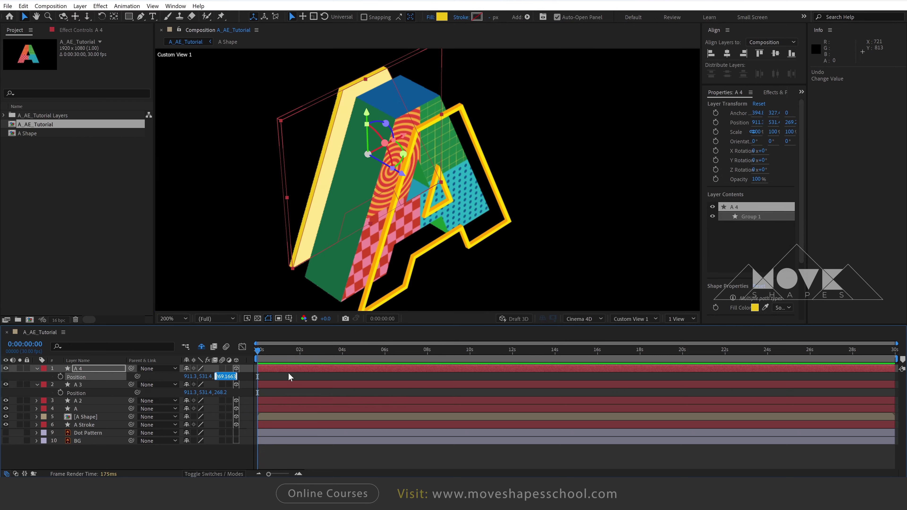
key("Return")
left_click(154, 454)
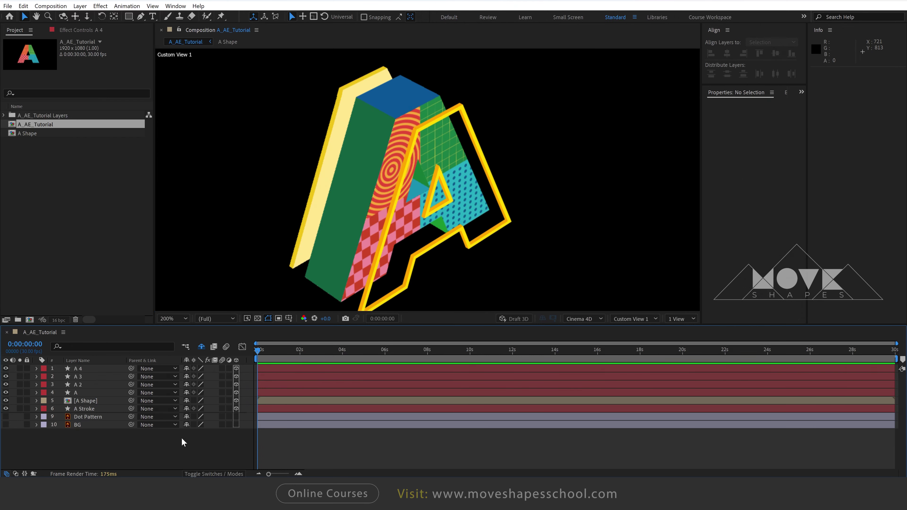
Add a new Null Object layer and make it 3D.
right_click(168, 452)
mouse_move(246, 341)
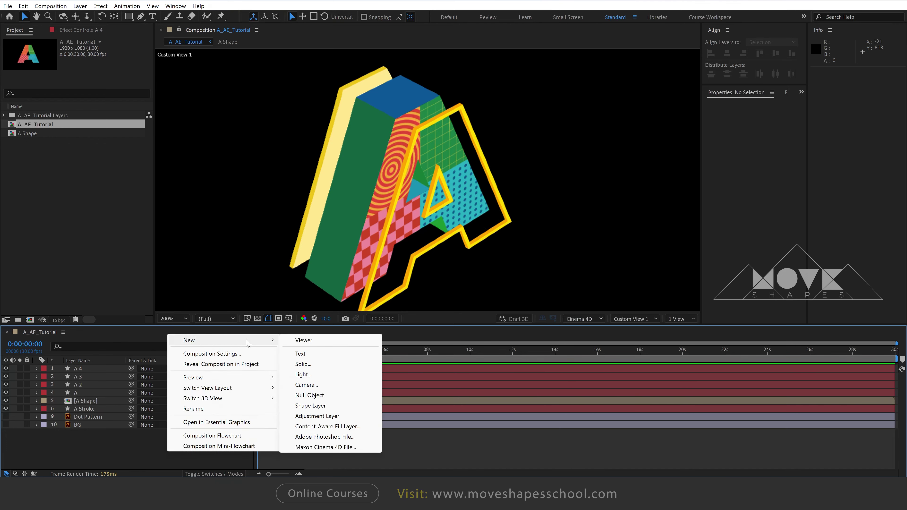
left_click(309, 393)
left_click(236, 369)
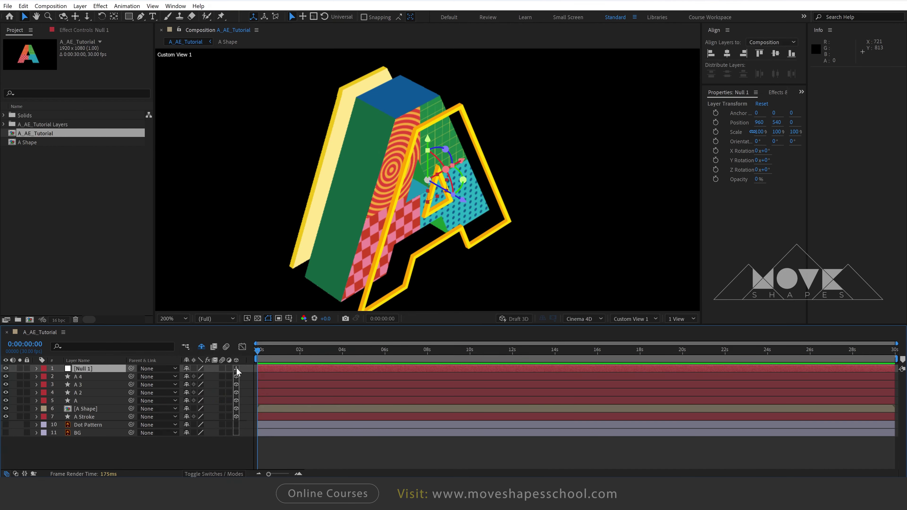
In Top view, move the null into the letter's depth at 912, 540, 100.
left_click(631, 318)
left_click(625, 374)
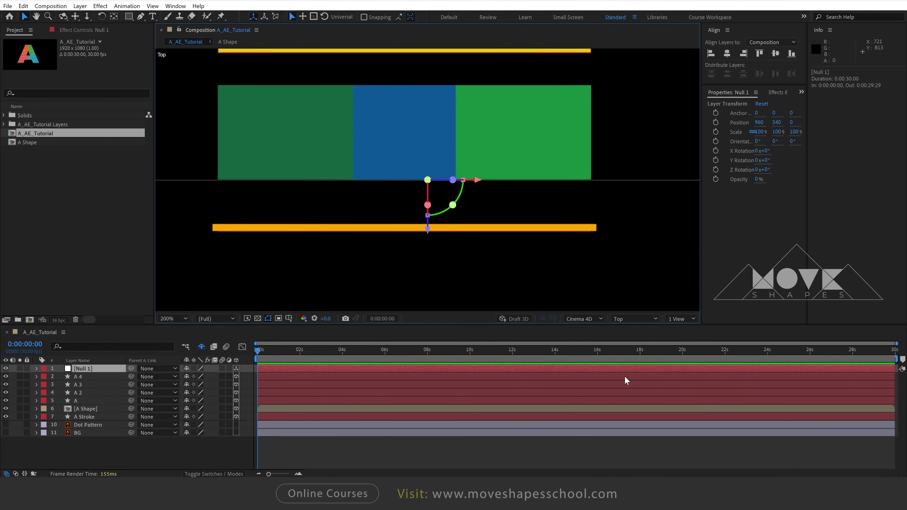
left_click(114, 16)
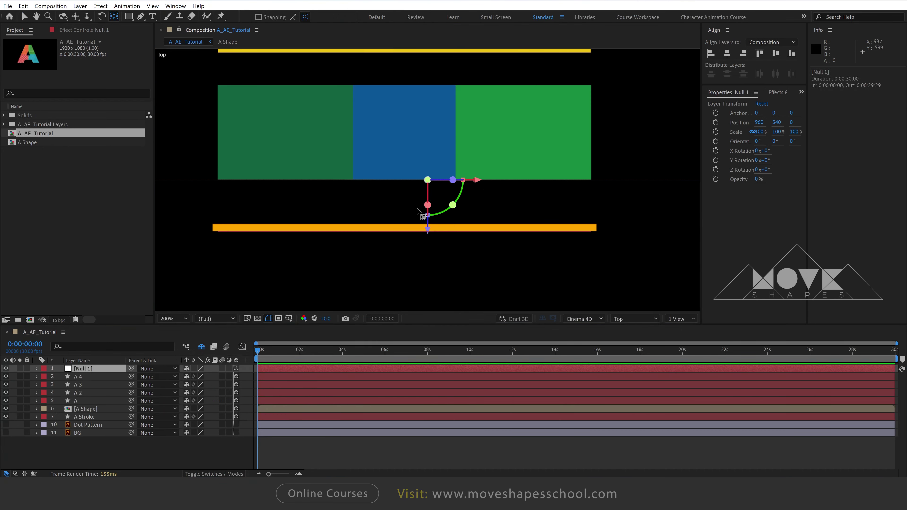
left_click_drag(428, 226, 428, 183)
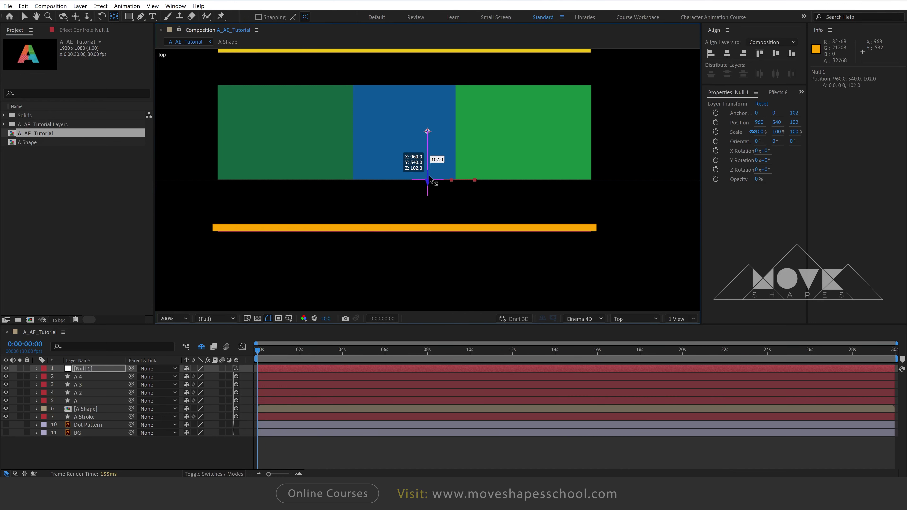
left_click_drag(476, 135, 454, 134)
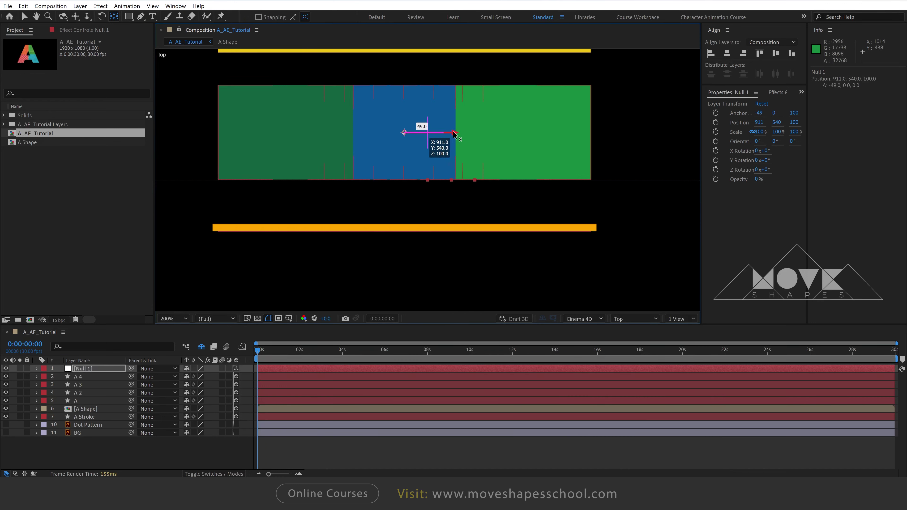
left_click(24, 17)
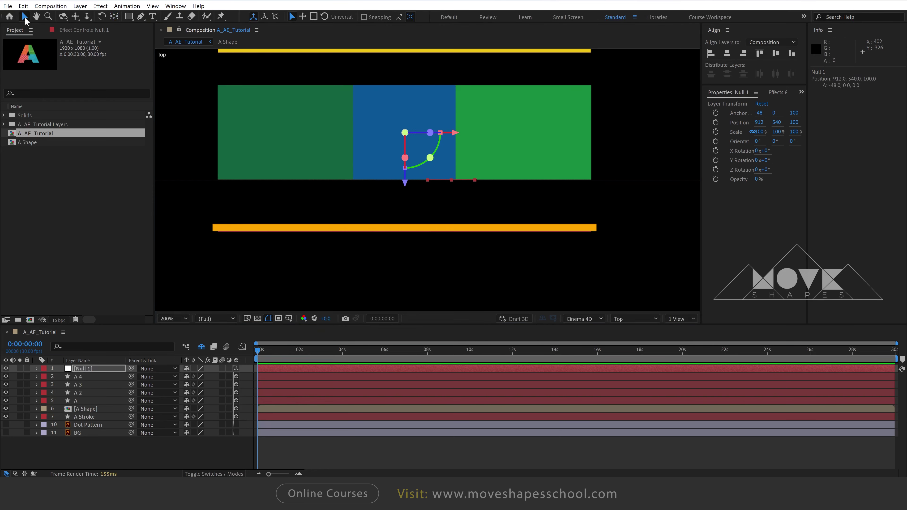
left_click(291, 447)
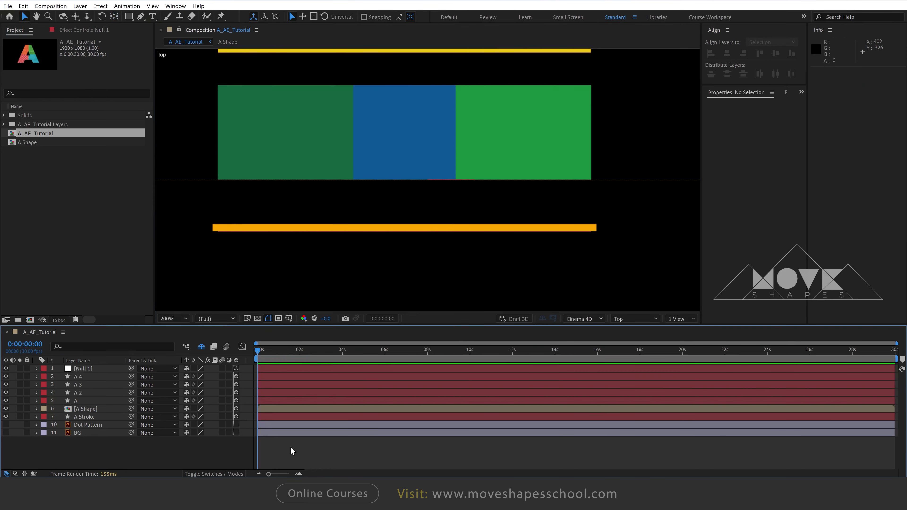
left_click(634, 319)
Parent the six letter layers, A 4 through A Stroke, to Null 1.
left_click(630, 418)
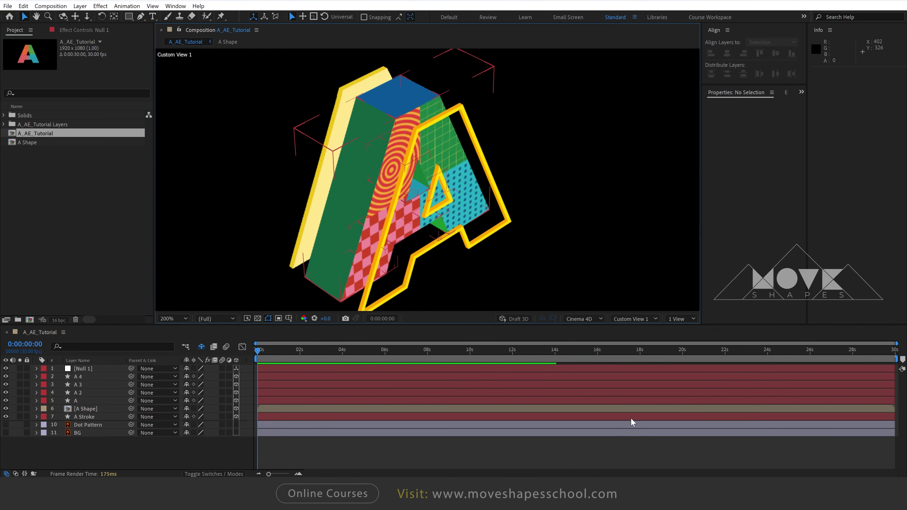
left_click(76, 377)
left_click(84, 416, "shift")
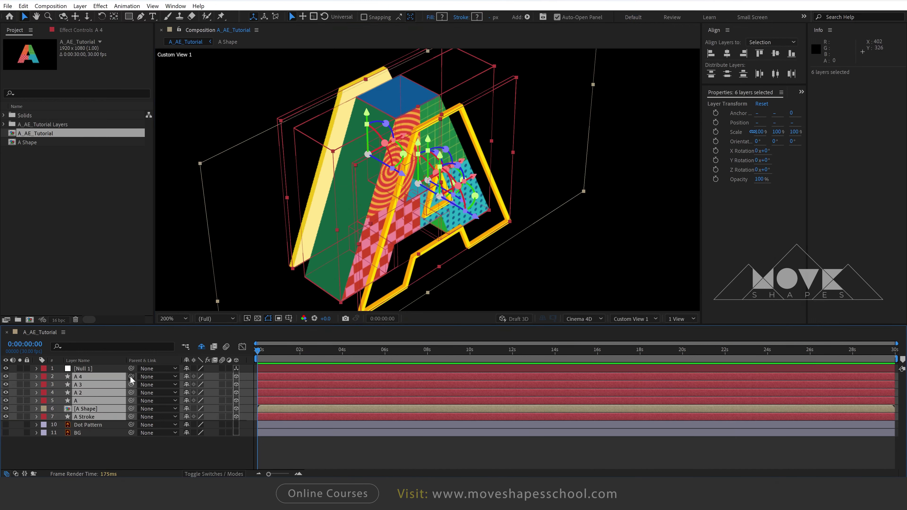
left_click_drag(130, 377, 90, 368)
left_click(309, 443)
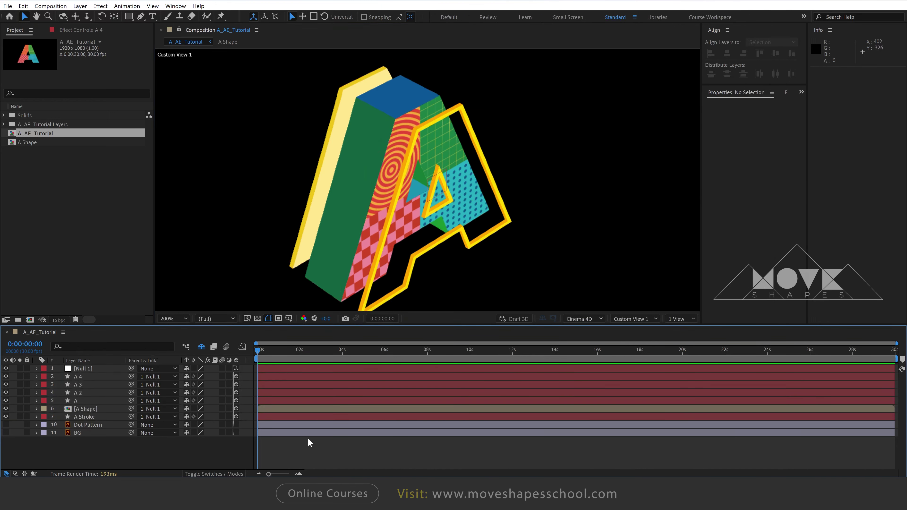
Select Null 1 and switch the 3D view to Active Camera.
left_click(339, 368)
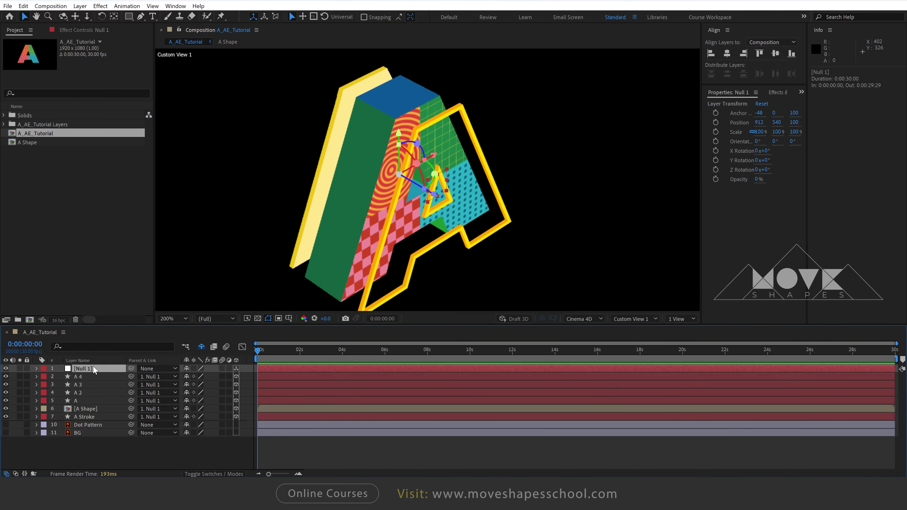
left_click(628, 316)
left_click(628, 325)
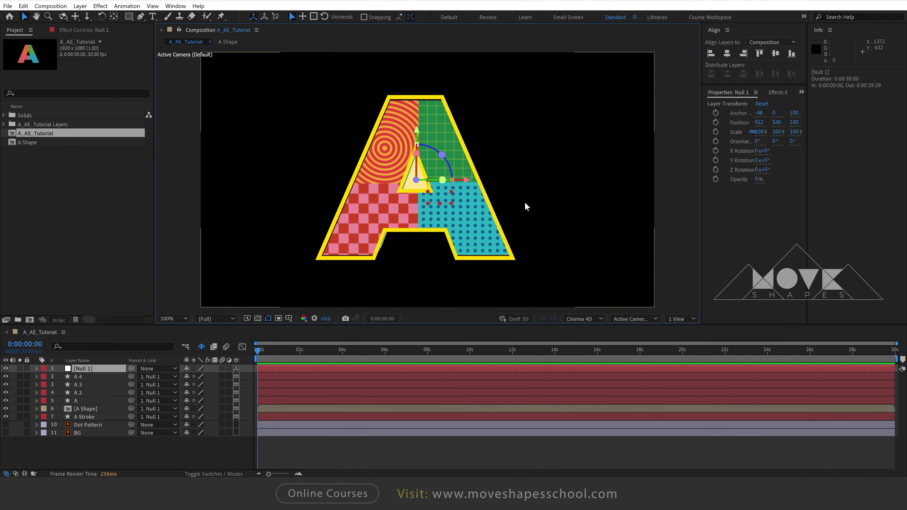
Set Null 1's Y Rotation to 36° and zoom the viewer to 200%.
key("r")
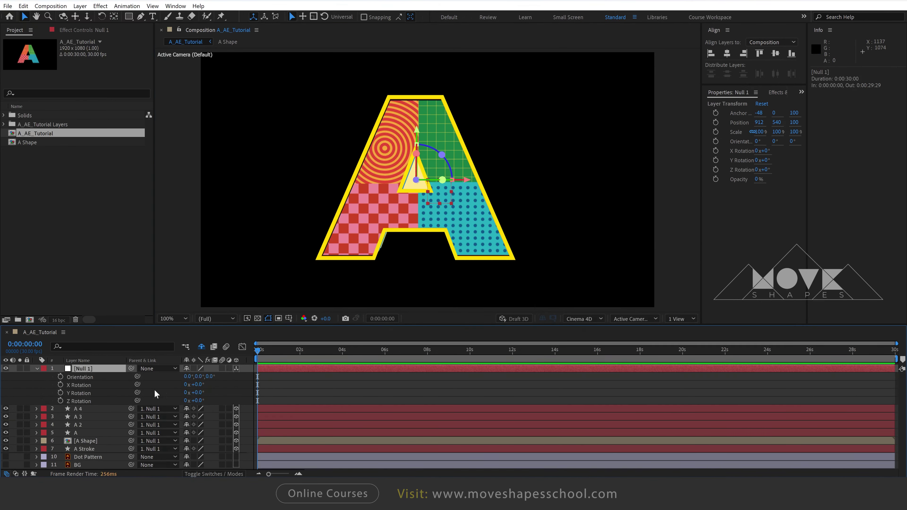
left_click_drag(196, 385, 218, 392)
key("ctrl+z")
left_click(270, 398)
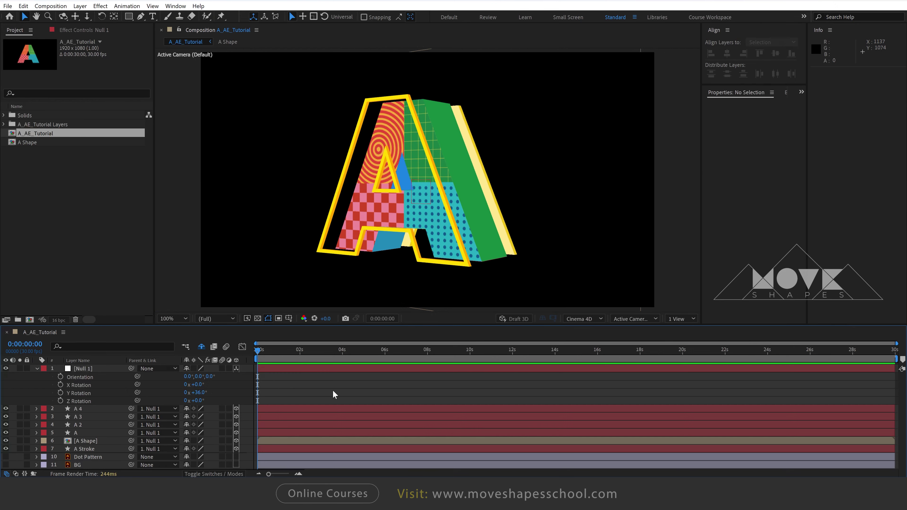
scroll(429, 181, "up", 1)
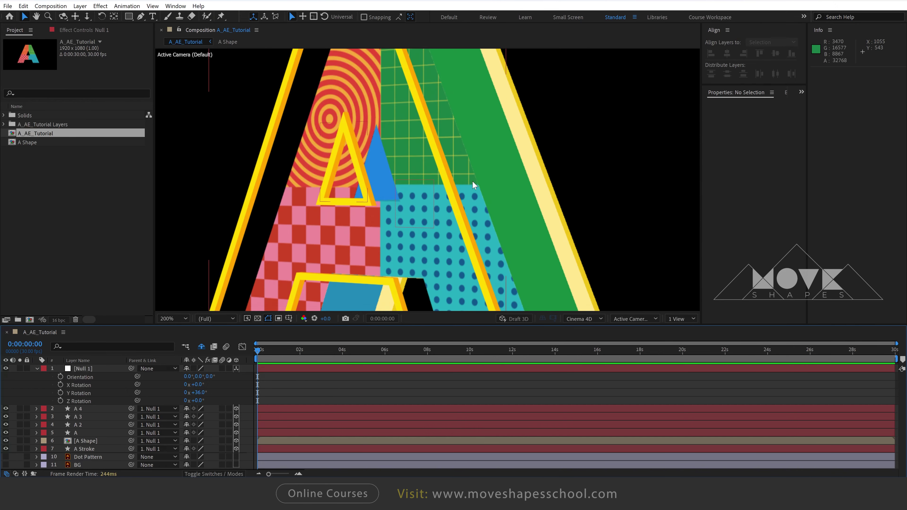
In the A Shape precomp, duplicate A 2 into a visible A 3 and add a Stroke to it.
double_click(81, 441)
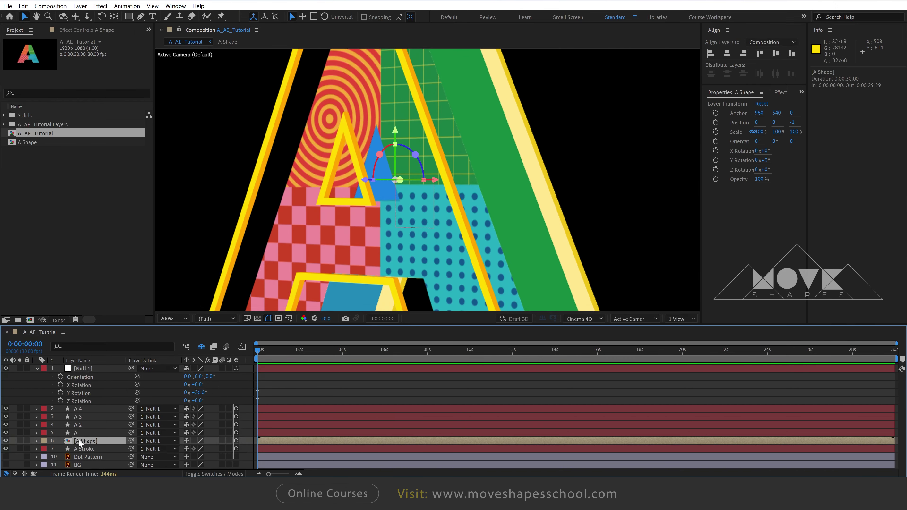
left_click(86, 368)
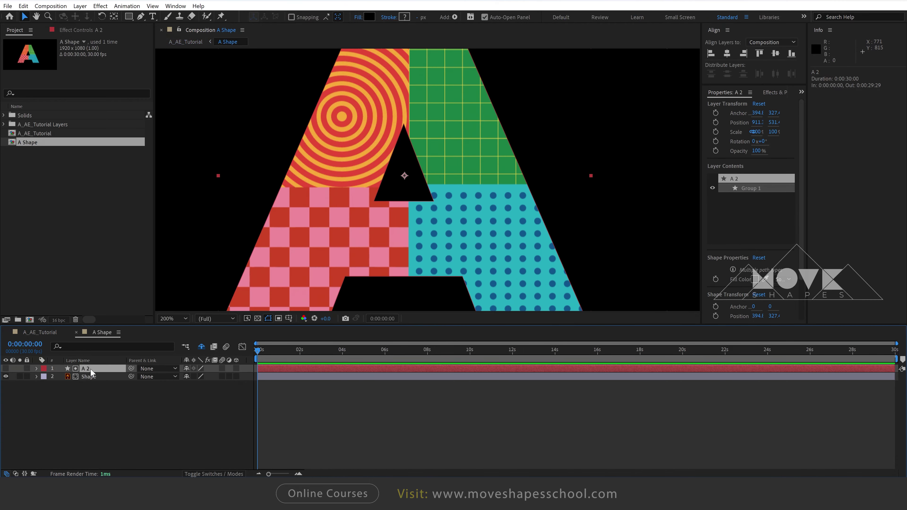
key("ctrl+d")
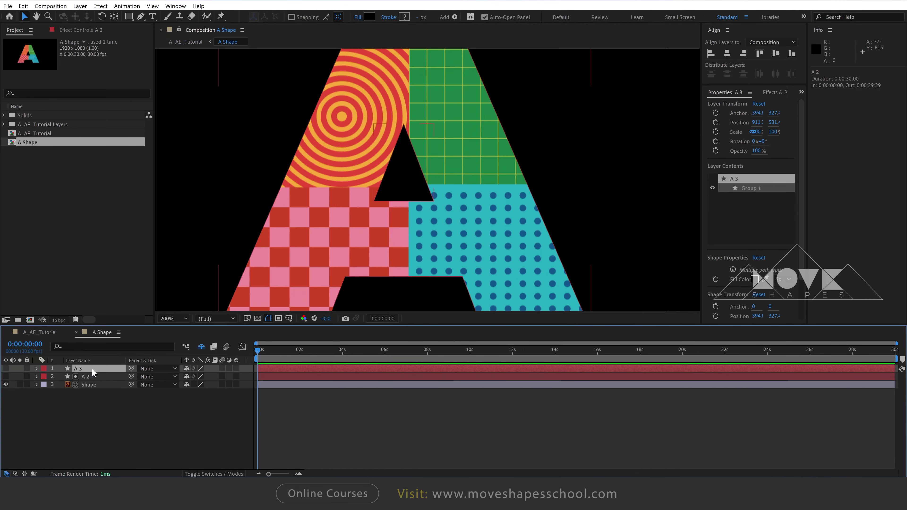
left_click(5, 368)
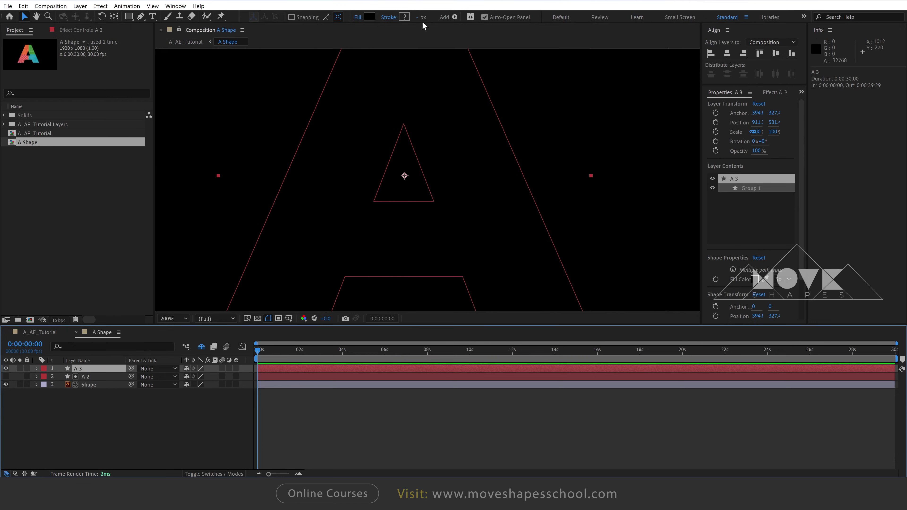
left_click(36, 368)
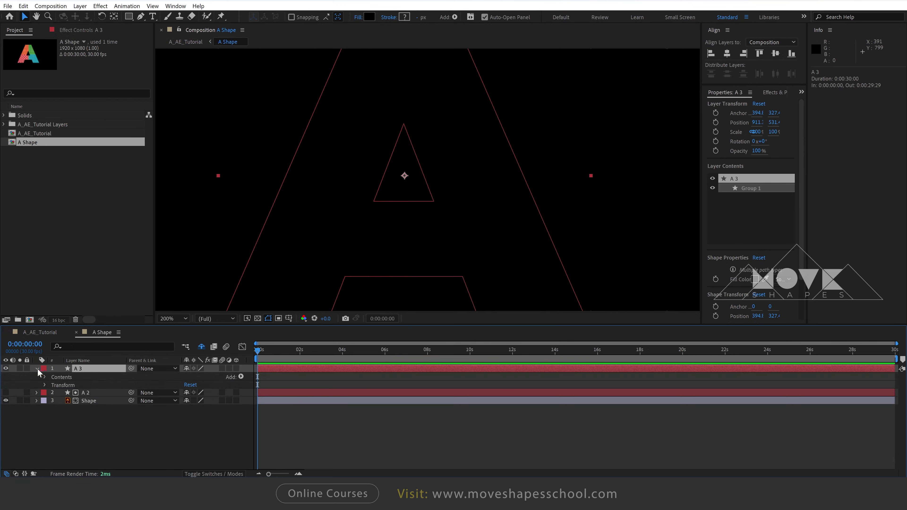
left_click(240, 377)
left_click(150, 223)
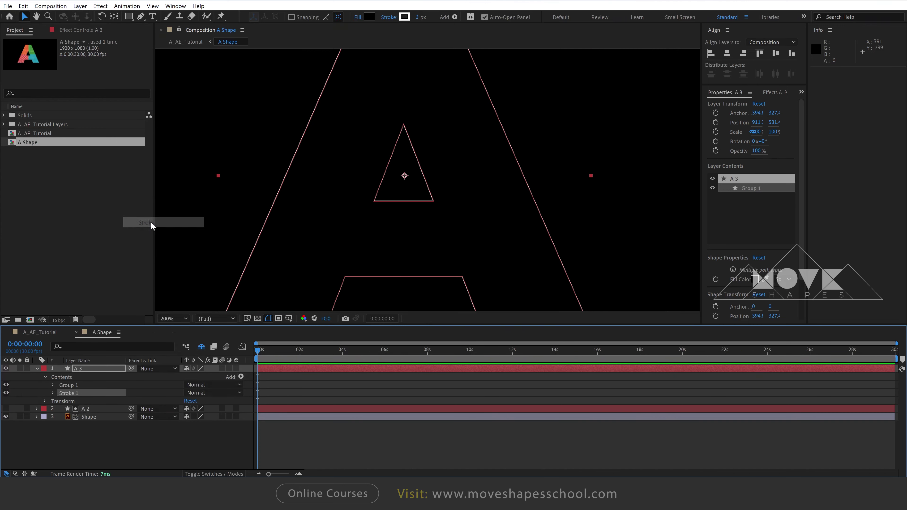
left_click(37, 369)
Set A 3's fill to None and its 2 px outline to yellow FFCC00.
left_click(79, 369)
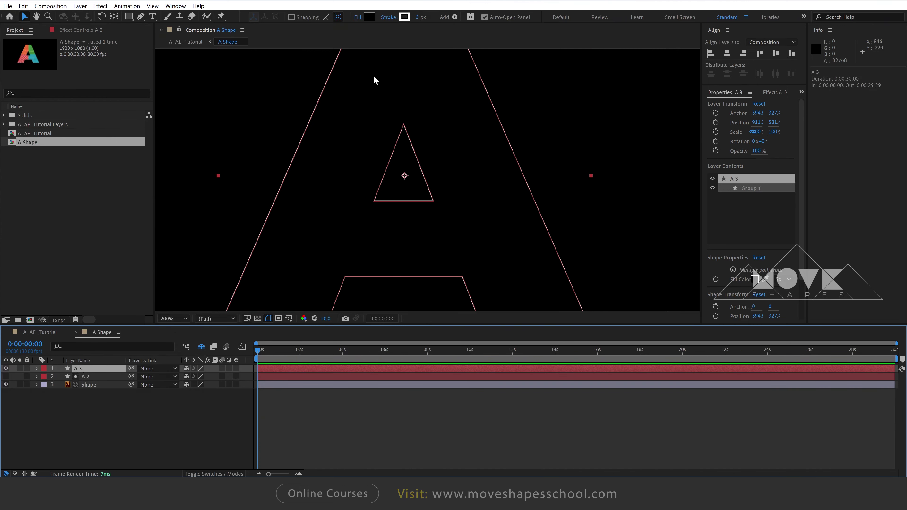
left_click(359, 21)
left_click(246, 120)
left_click(281, 175)
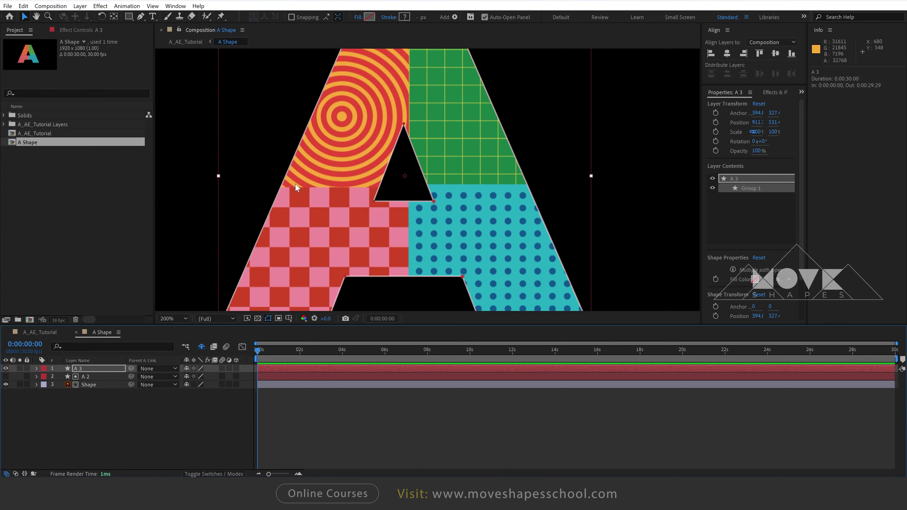
left_click(404, 17)
left_click(681, 207)
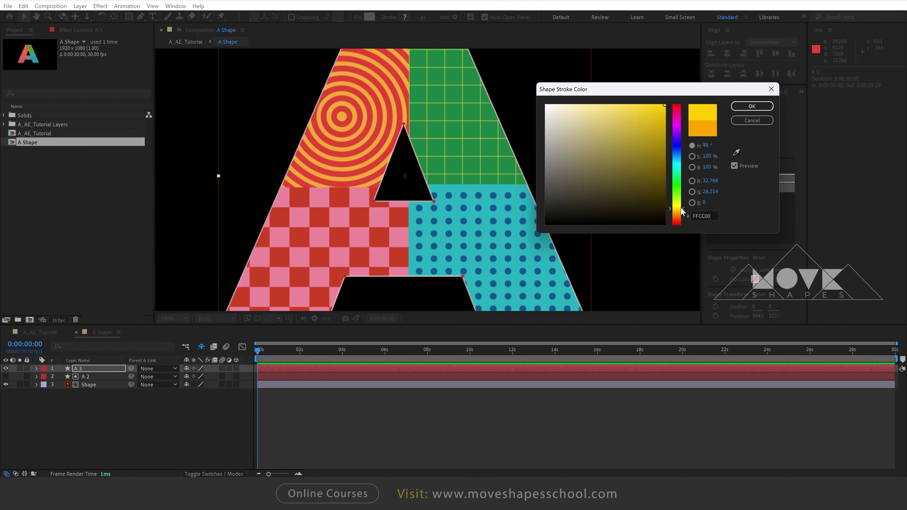
left_click(741, 107)
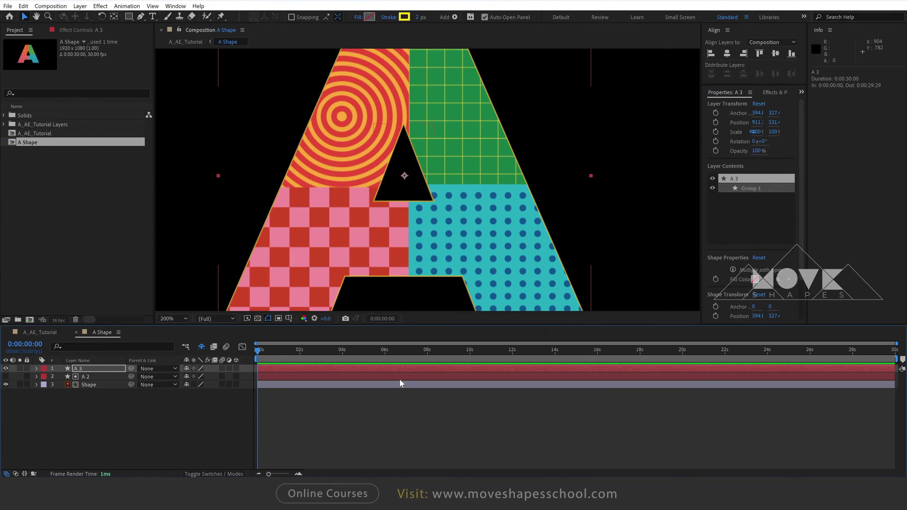
left_click(368, 425)
Back in A_AE_Tutorial, rotate Null 1 to X −26°, Y 45°, Z 9° and put the playhead near 10 s.
left_click(40, 333)
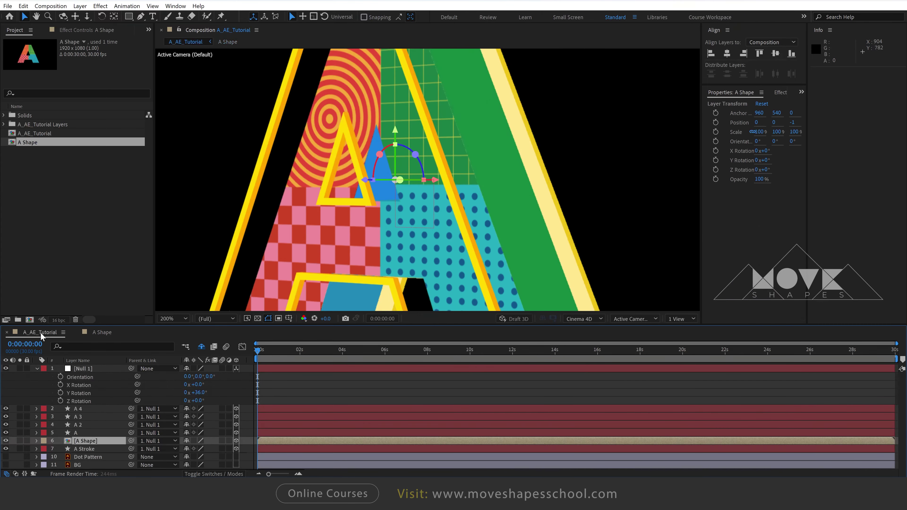
key("slash")
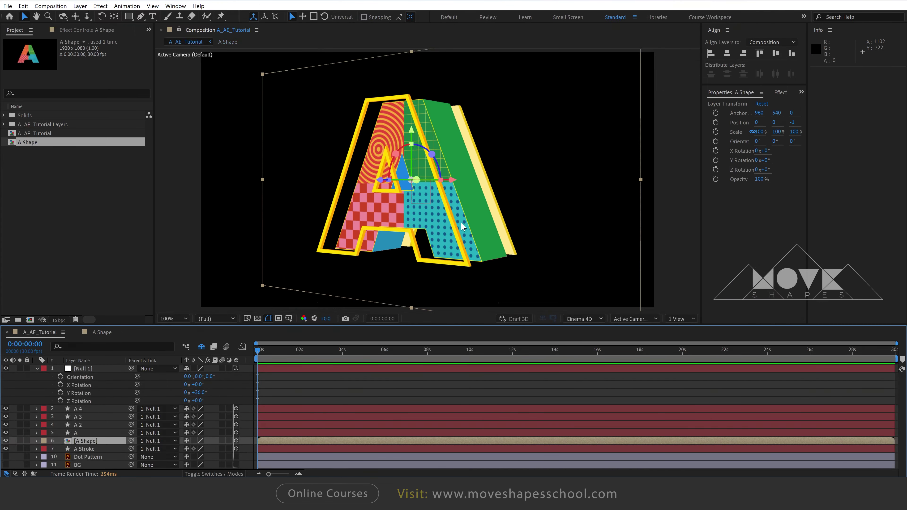
left_click(356, 387)
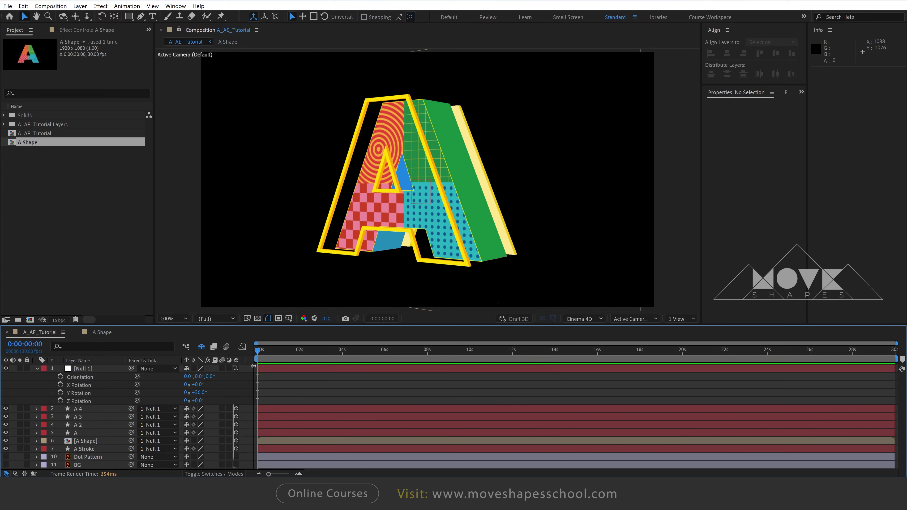
mouse_move(200, 393)
left_mouse_down()
mouse_move(166, 395)
mouse_move(200, 392)
mouse_move(192, 384)
mouse_move(201, 401)
left_mouse_up()
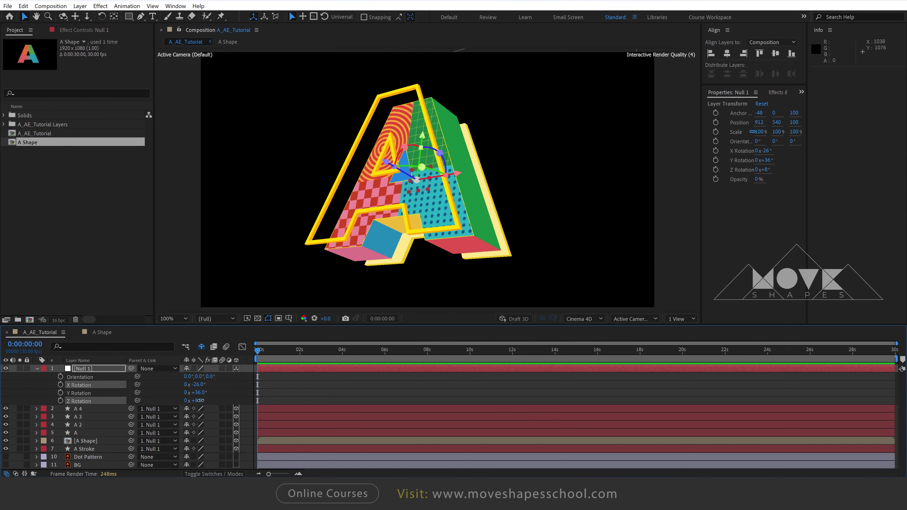
left_click(300, 382)
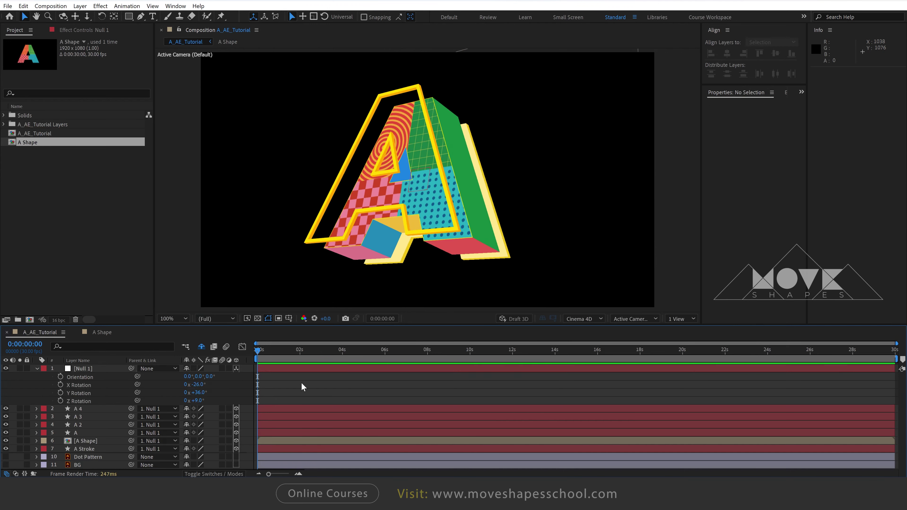
left_click_drag(198, 393, 201, 392)
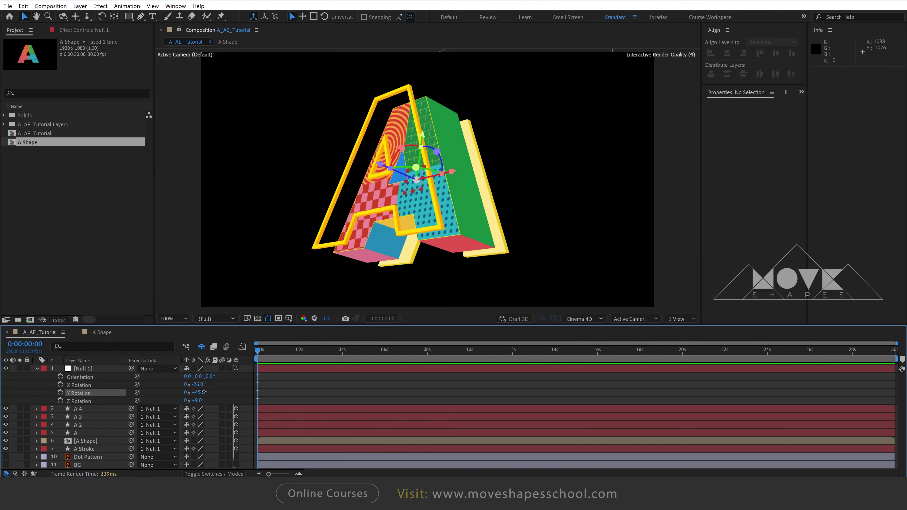
left_click_drag(202, 392, 204, 393)
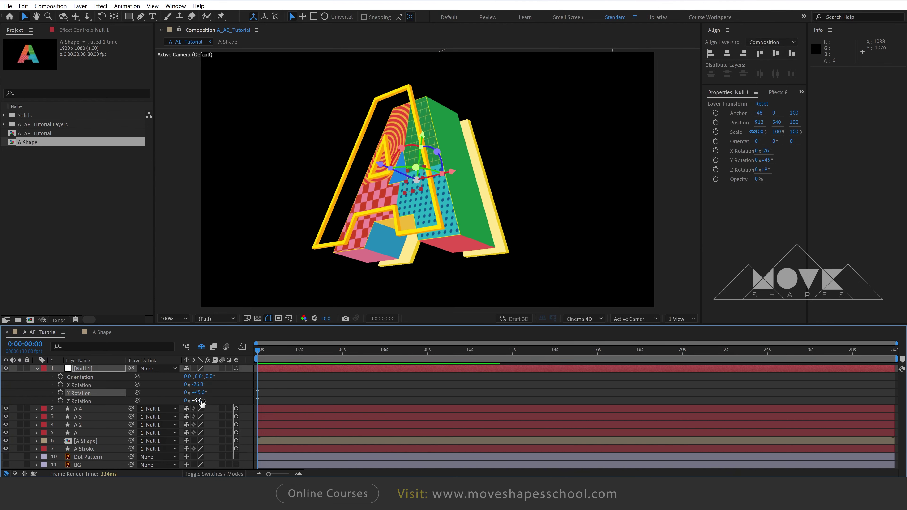
left_click(290, 384)
left_click_drag(258, 352, 470, 355)
End the work area at 10 s and set starting X, Y, Z Rotation keyframes on Null 1 at 0 s.
key("n")
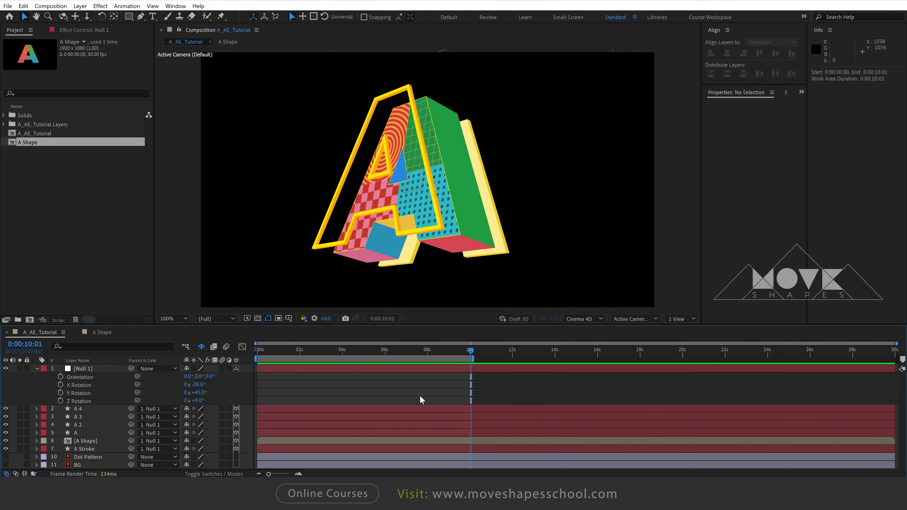
left_click_drag(266, 361, 233, 362)
left_click_drag(60, 385, 60, 401)
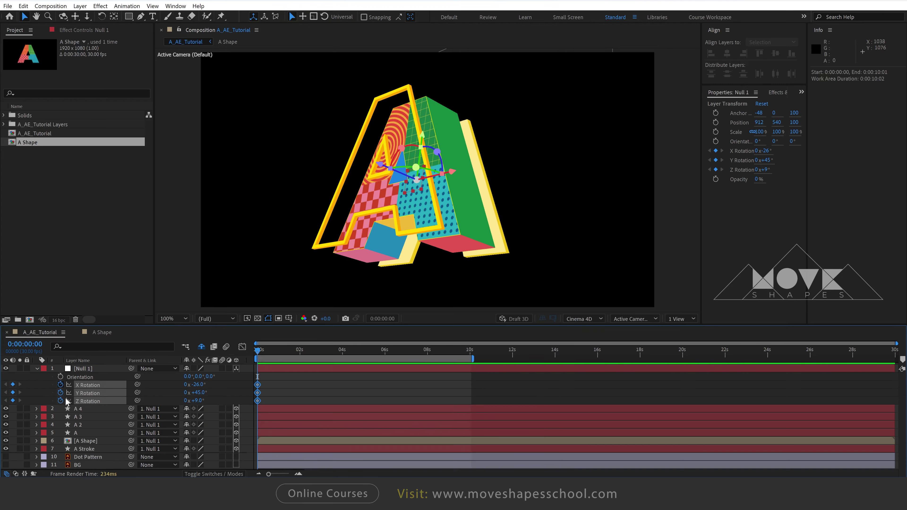
left_click(471, 358)
left_click(359, 400)
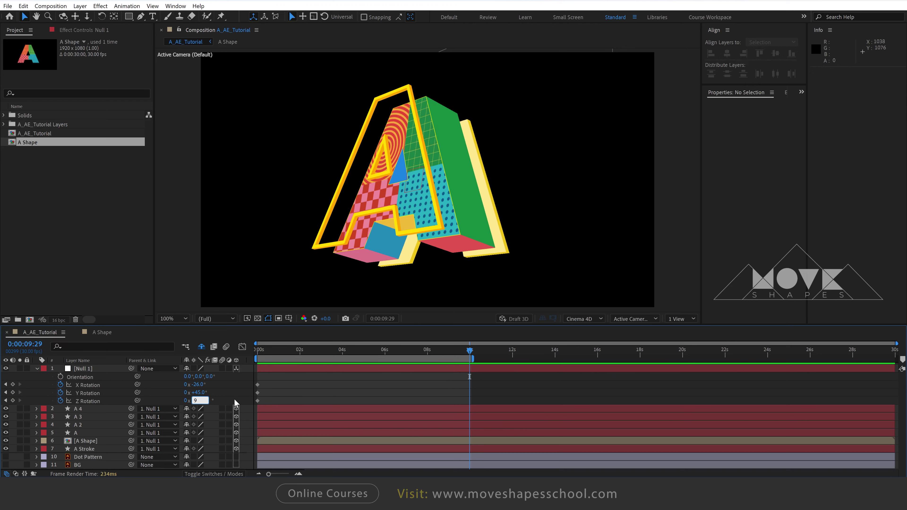
At 9:29, set Null 1's Y Rotation to −45° and Z Rotation to −9°, keyframing X too.
type("-")
key("Return")
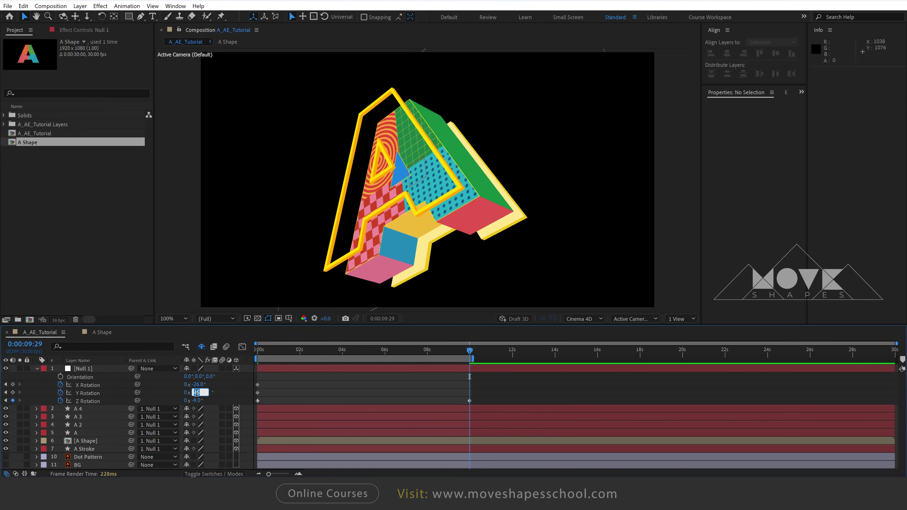
type("-")
key("Return")
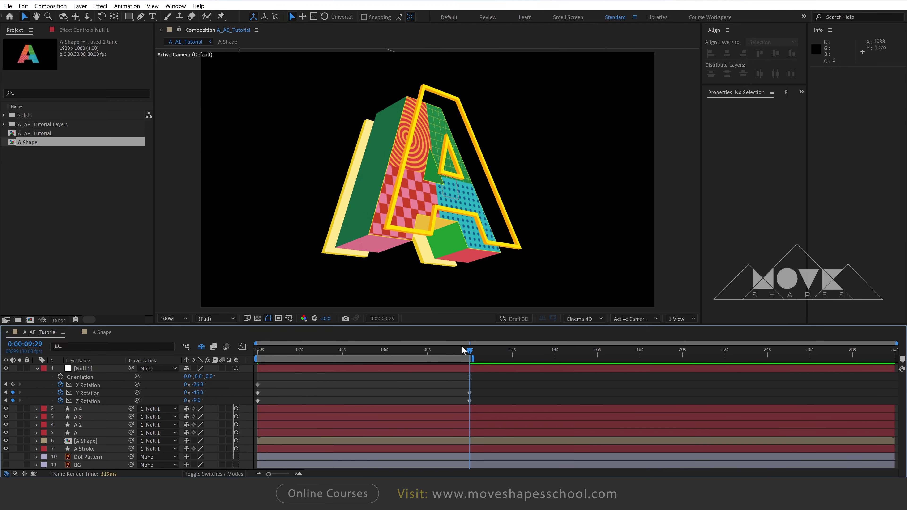
mouse_move(463, 350)
left_mouse_down()
mouse_move(380, 374)
mouse_move(469, 376)
left_mouse_up()
left_click(13, 384)
Apply Easy Ease to the rotation keyframes and preview the animation.
left_click_drag(478, 383, 254, 411)
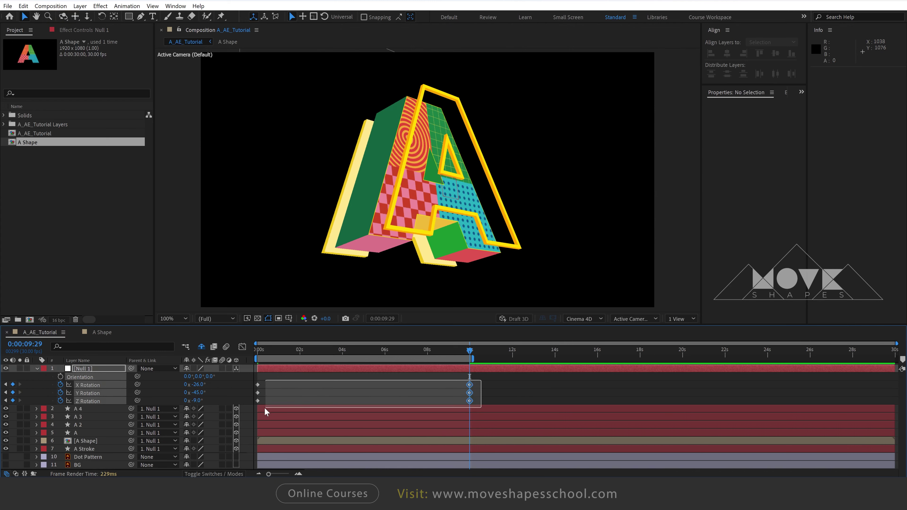
right_click(258, 385)
mouse_move(282, 380)
left_click(394, 410)
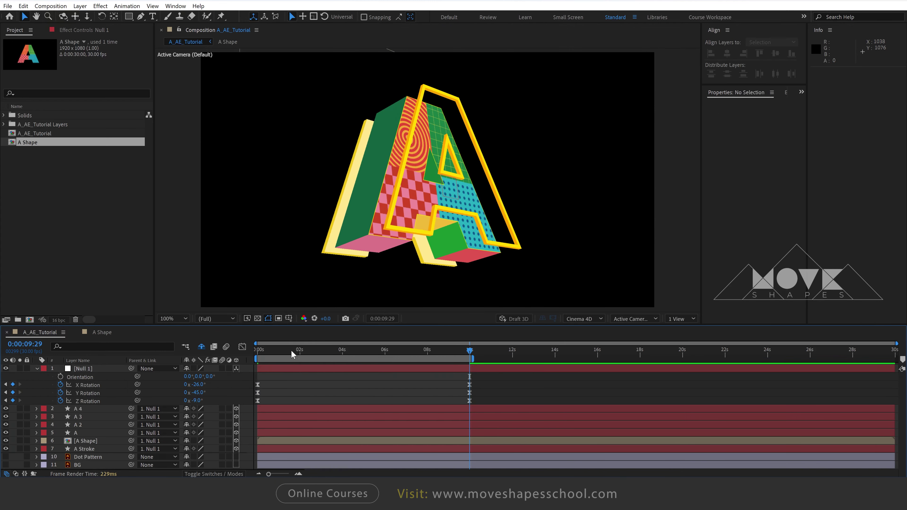
key("space")
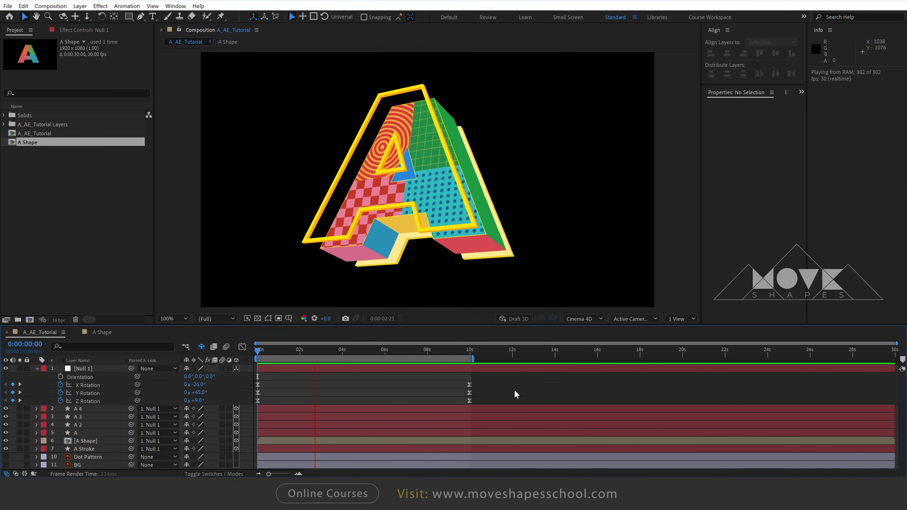
Move the three end rotation keyframes from 10 s to about 5 s.
left_click(373, 351)
left_click_drag(374, 353, 385, 352)
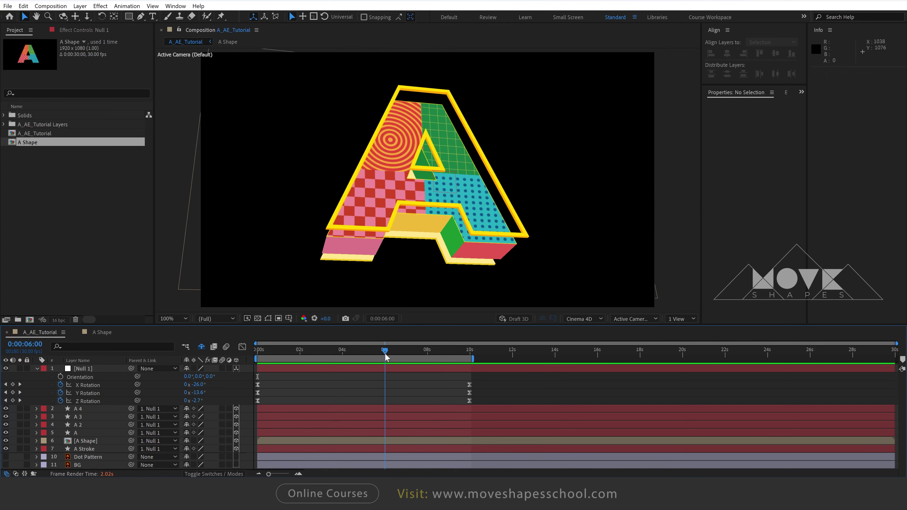
mouse_move(496, 382)
left_mouse_down()
mouse_move(468, 406)
mouse_move(365, 392)
left_mouse_up()
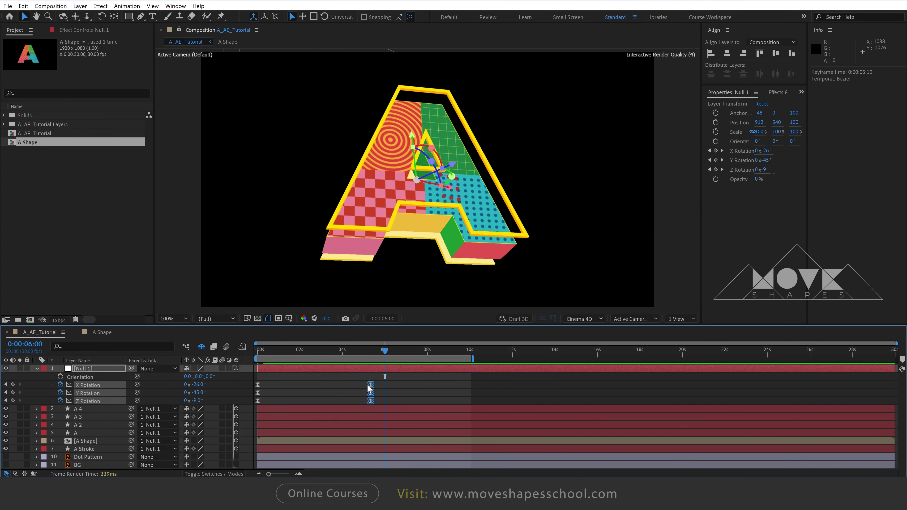
left_click(365, 351)
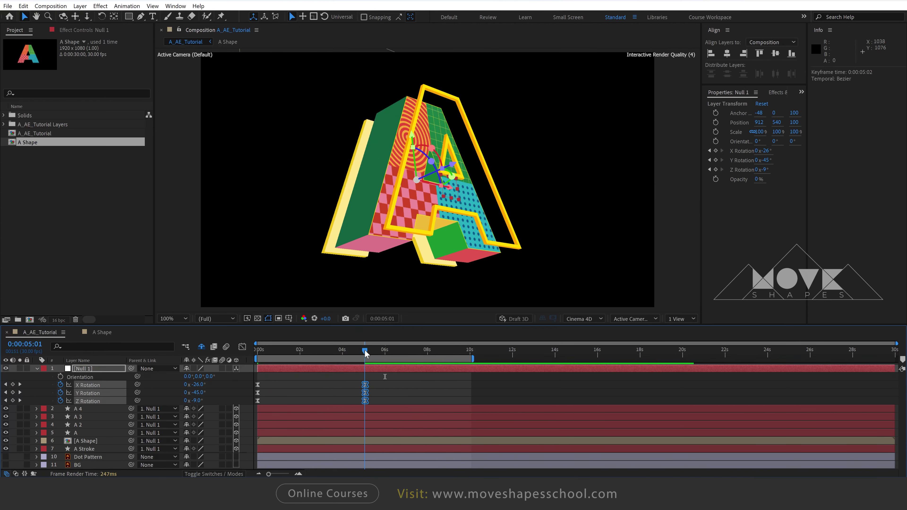
left_click(386, 391)
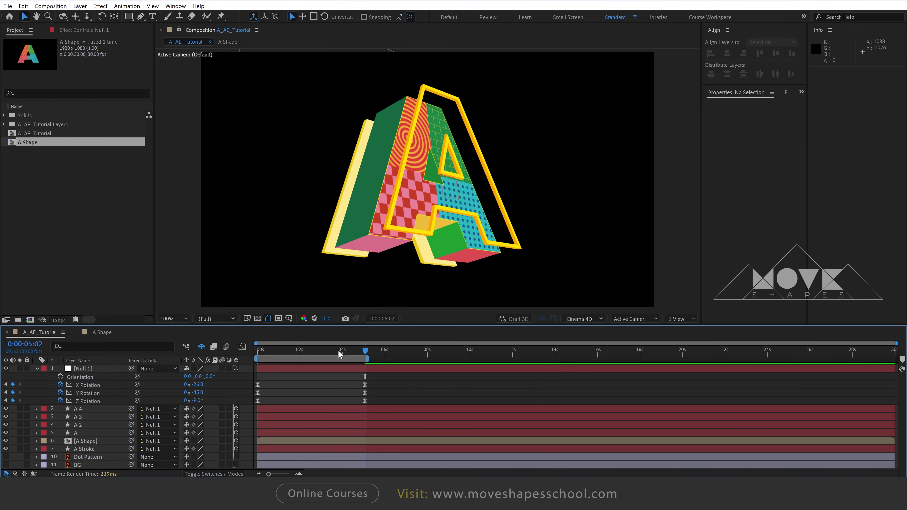
Preview the faster rotation from the start and collapse the layer properties.
key("Home")
key("space")
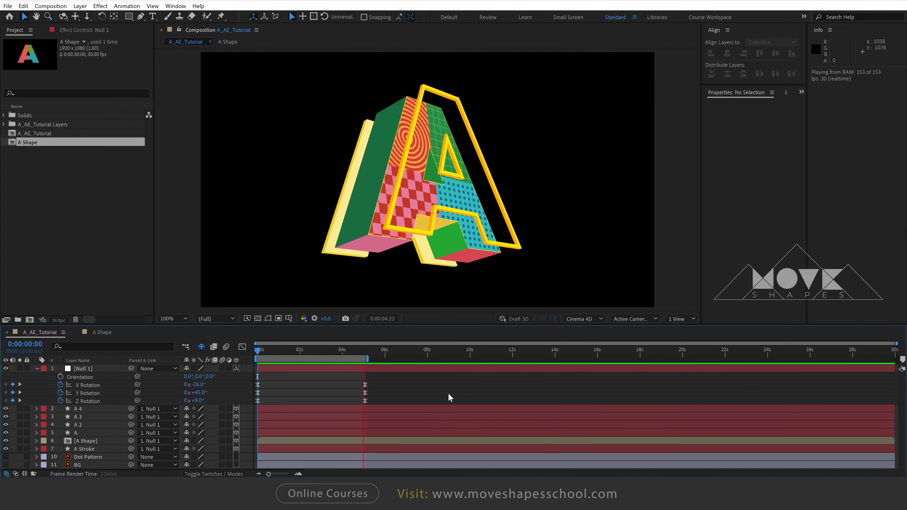
key("space")
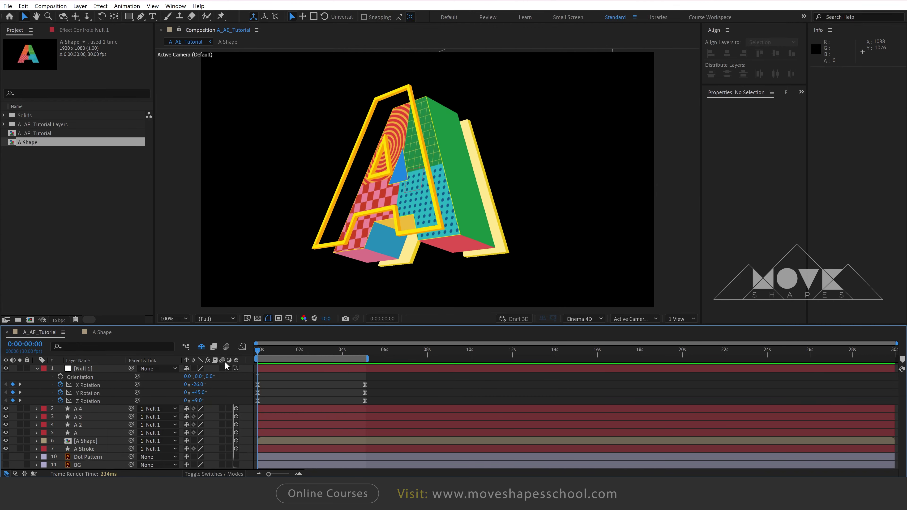
left_click(37, 369)
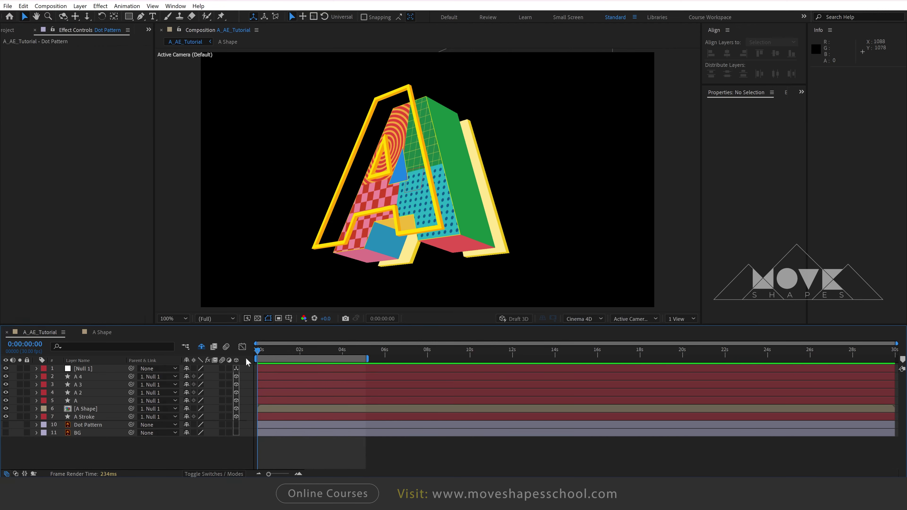
key("space")
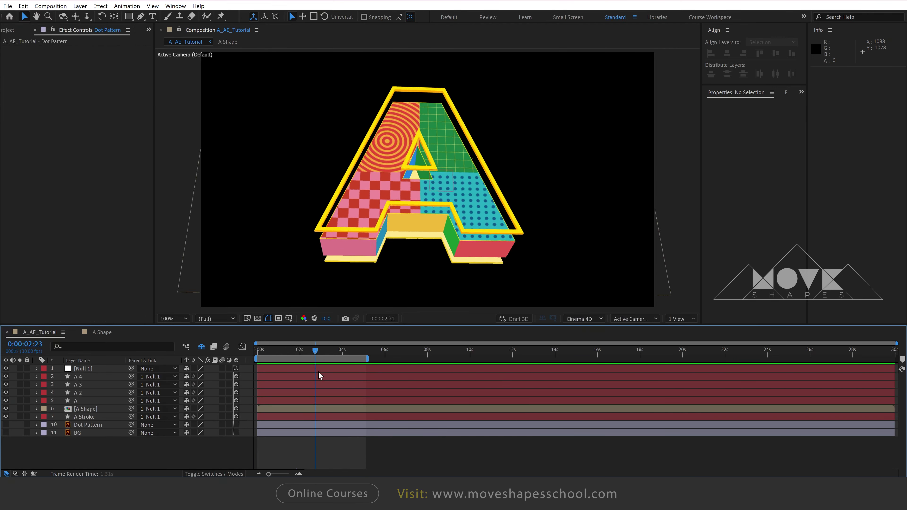
key("space")
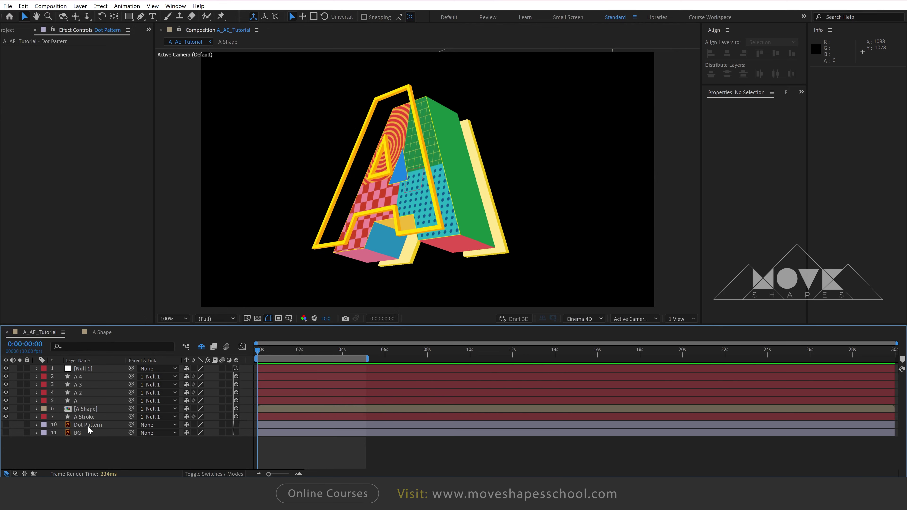
left_click(88, 424)
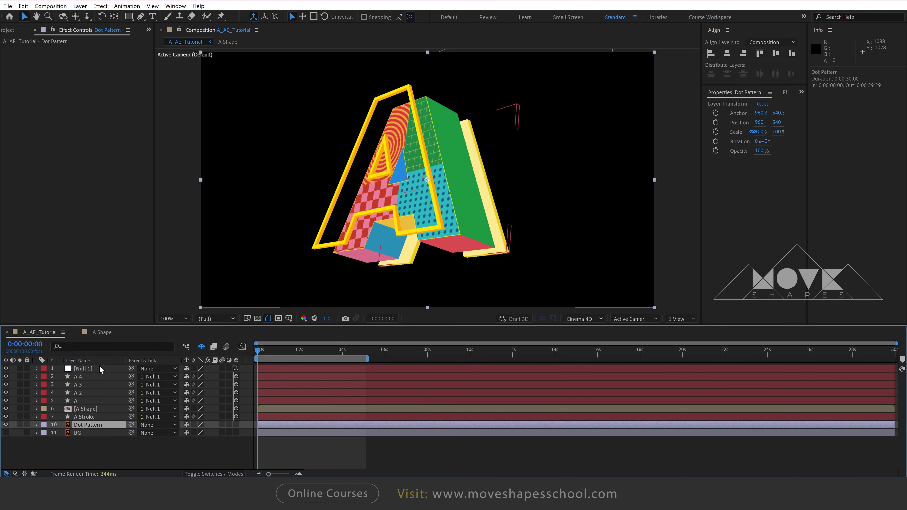
Add a Generate > Fill effect to Dot Pattern with colour 5700FF purple.
right_click(82, 143)
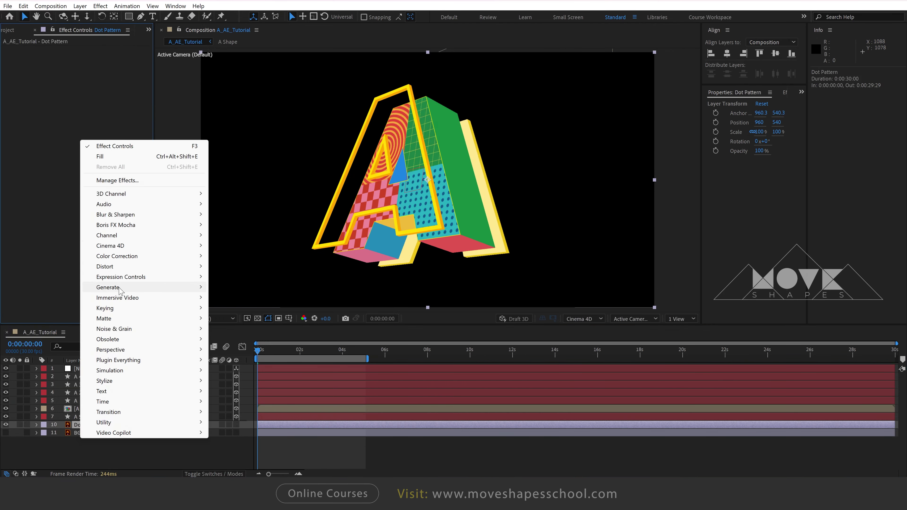
mouse_move(122, 288)
left_click(240, 184)
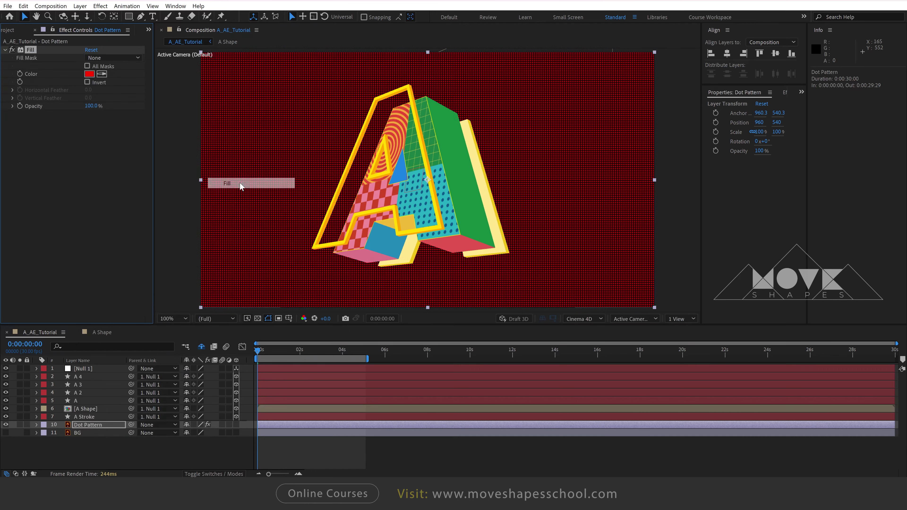
left_click(89, 74)
left_click(673, 138)
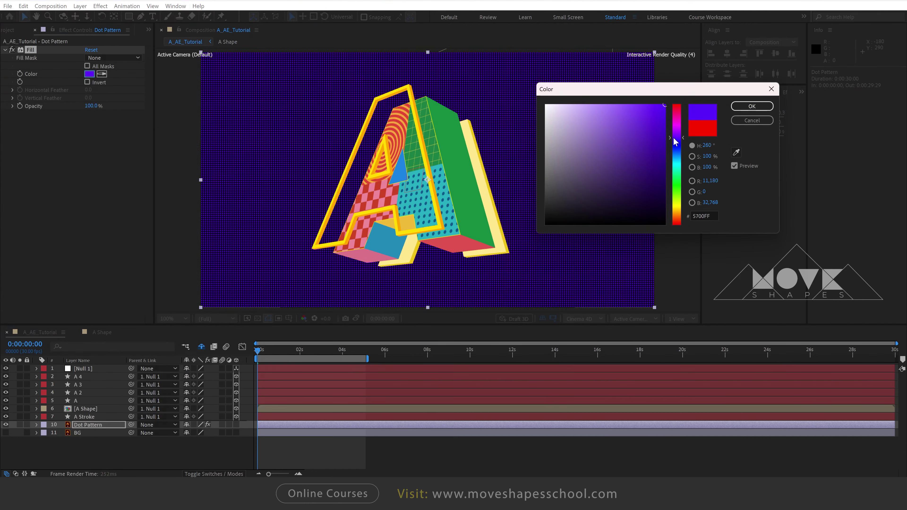
left_click_drag(674, 139, 677, 133)
left_click(751, 106)
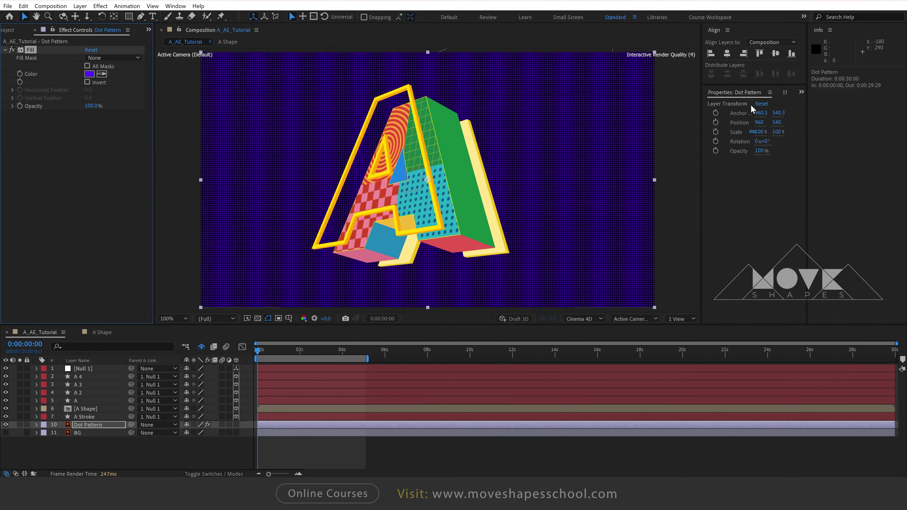
left_click(79, 231)
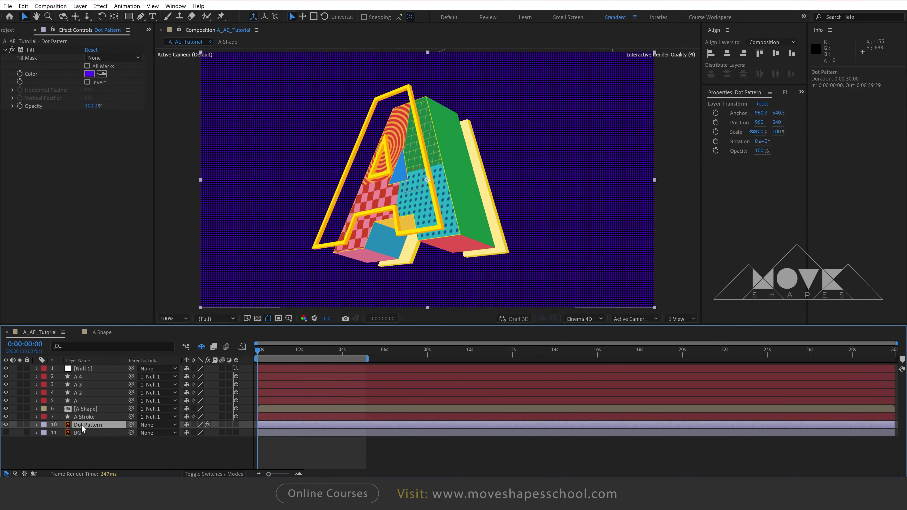
Copy the Path property of Path 2 from the A layer's Group 1 contents.
left_click(82, 400)
left_click(36, 400)
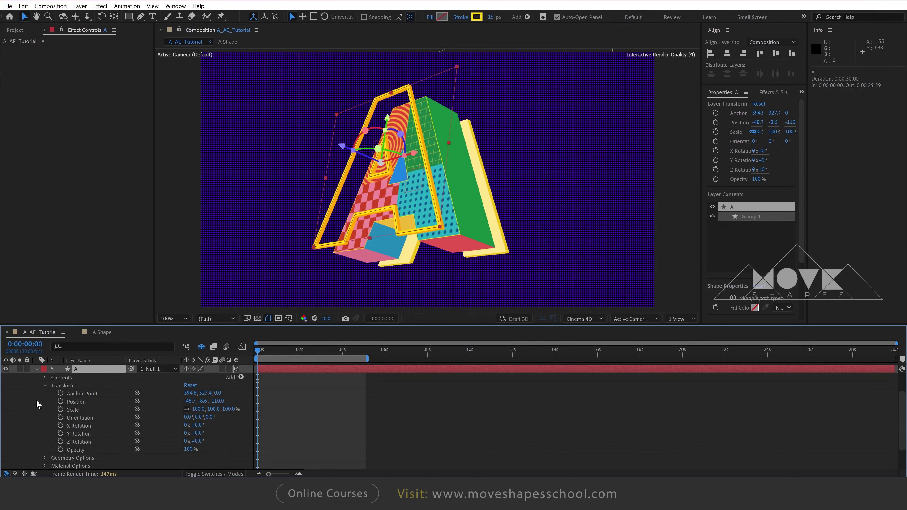
left_click(45, 386)
left_click(45, 409)
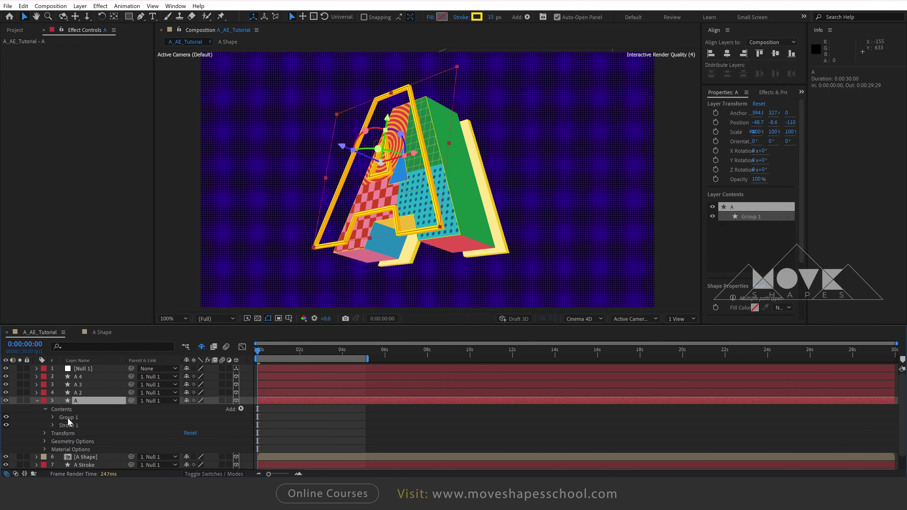
left_click(53, 418)
left_click(73, 425)
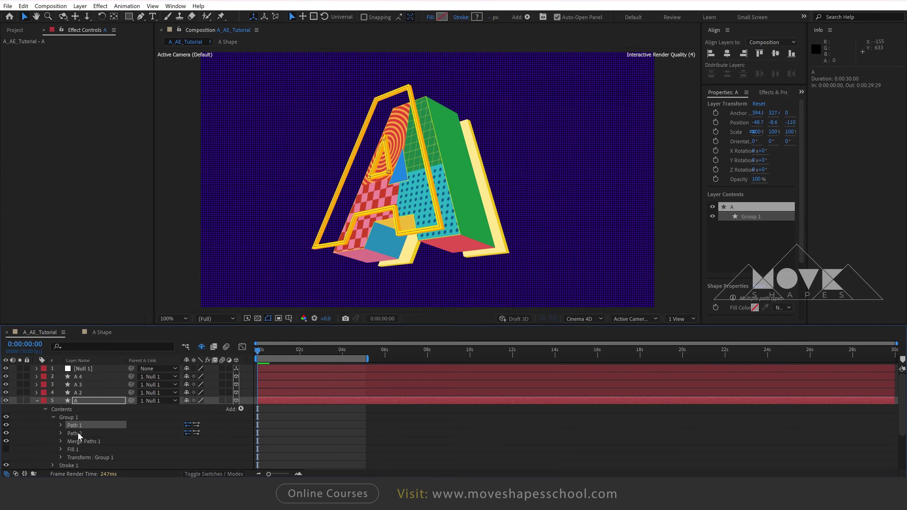
left_click(77, 434)
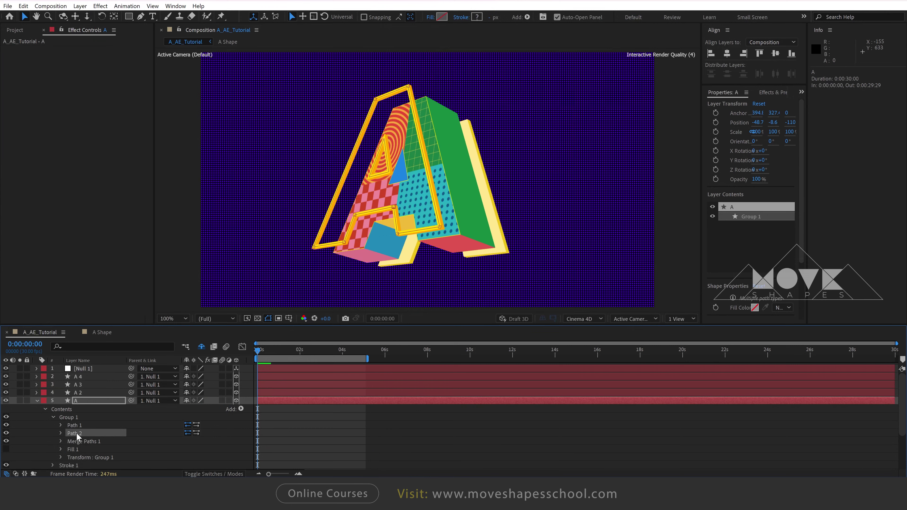
left_click(61, 433)
left_click(88, 441)
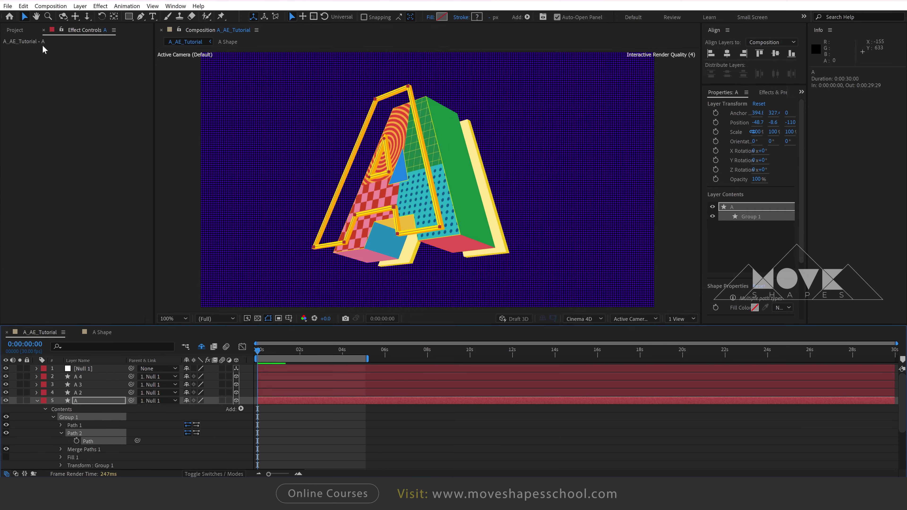
left_click(23, 6)
left_click(45, 60)
Solo the Dot Pattern layer.
left_click(37, 401)
left_click(87, 425)
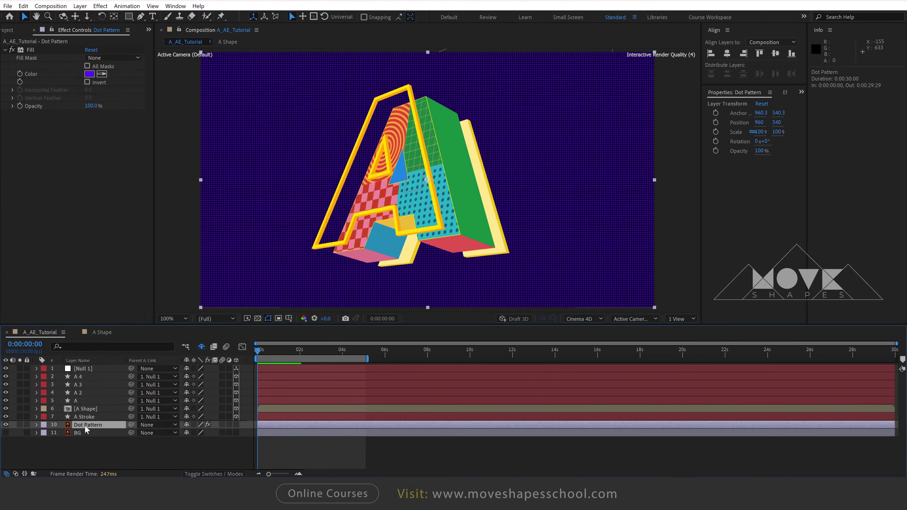
left_click(19, 424)
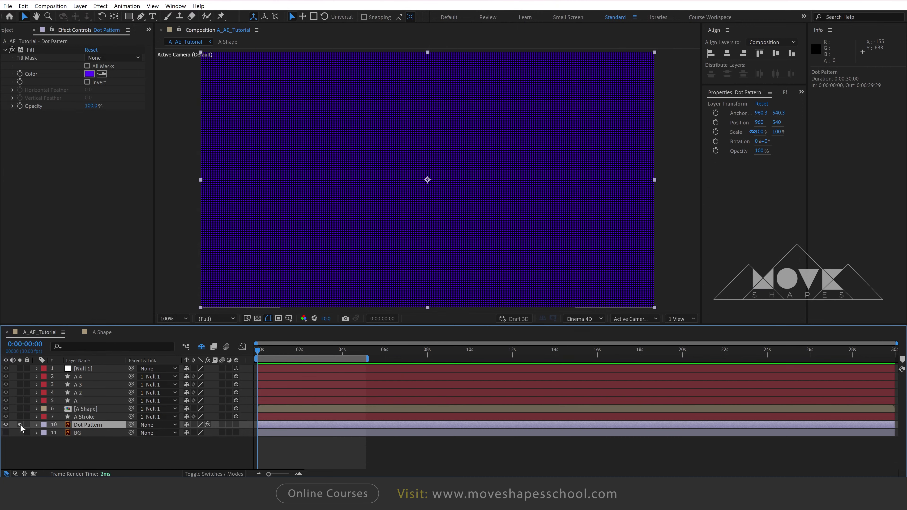
Draw a rough closed Pen-tool mask on the Dot Pattern layer.
left_click(140, 16)
left_click(322, 184)
left_click(385, 130)
left_click(503, 135)
left_click(531, 187)
left_click_drag(493, 231, 477, 238)
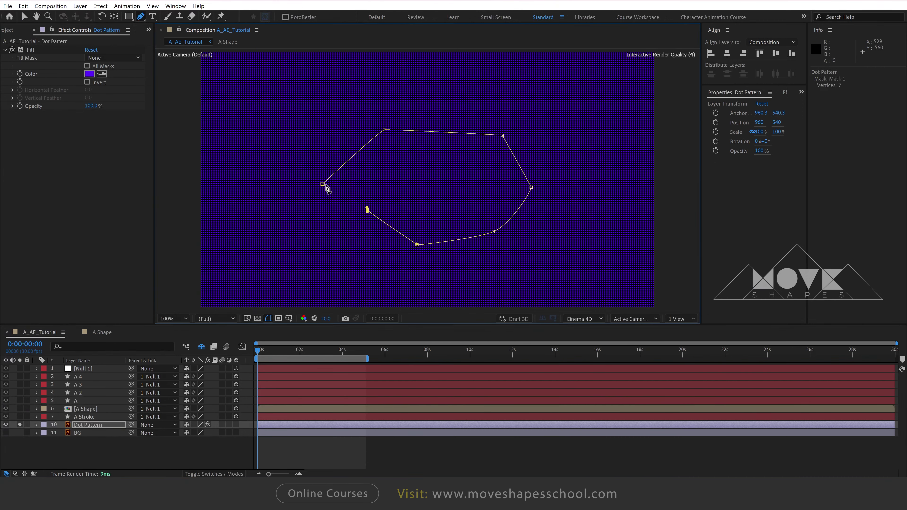
left_click(323, 185)
left_click(24, 17)
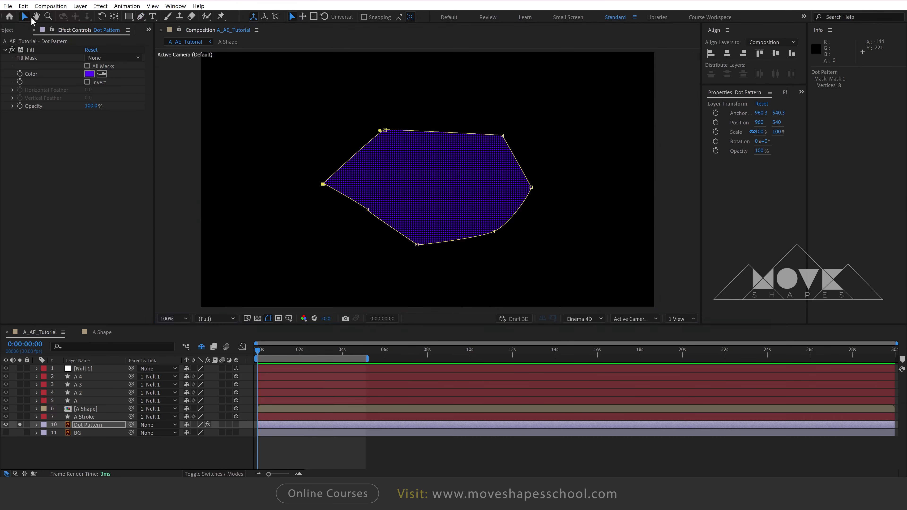
Paste the copied A outline into Mask 1's Mask Path.
left_click(36, 425)
left_click(45, 434)
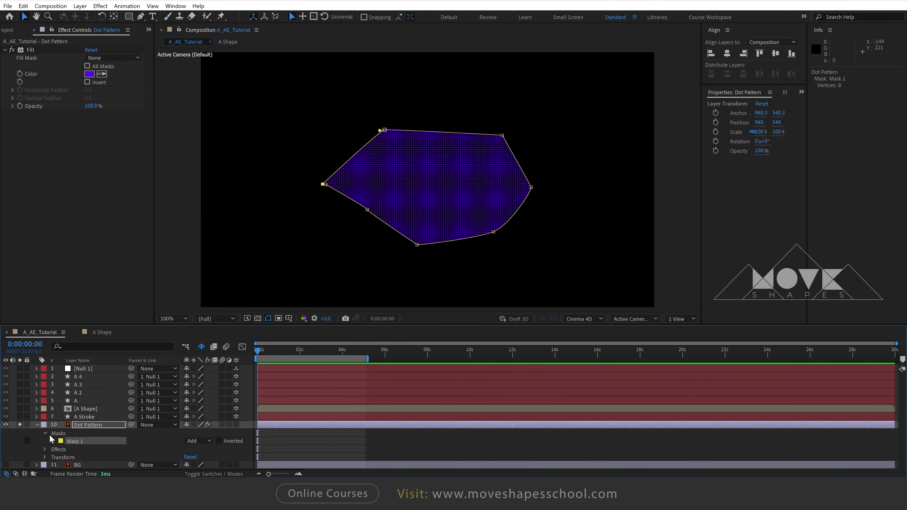
left_click(53, 441)
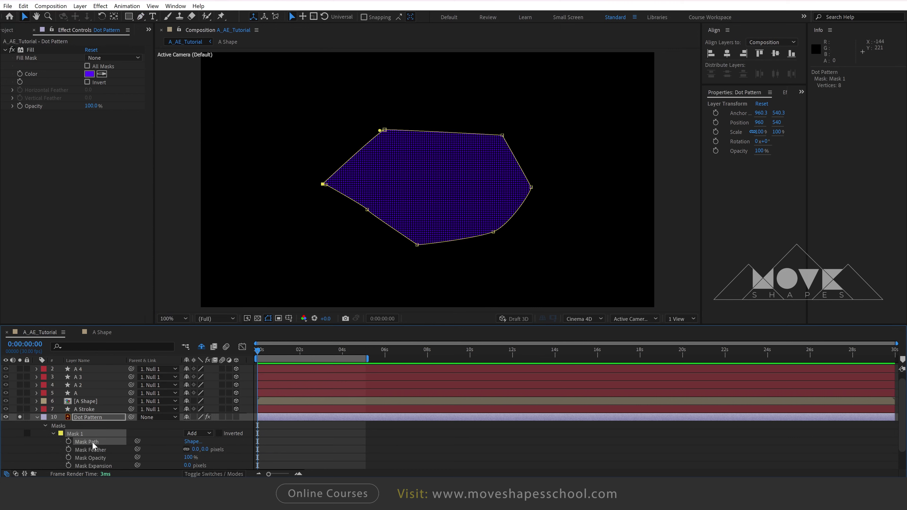
left_click(148, 444)
left_click(90, 443)
left_click(23, 6)
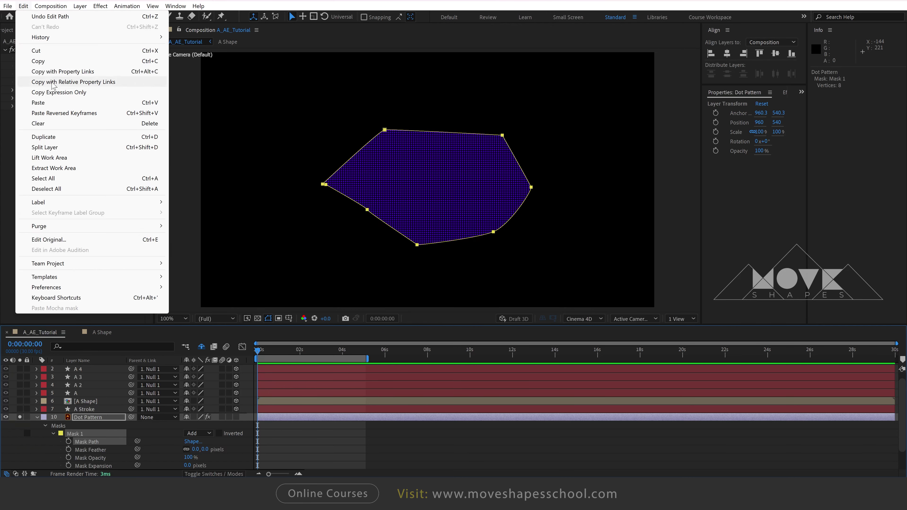
left_click(38, 103)
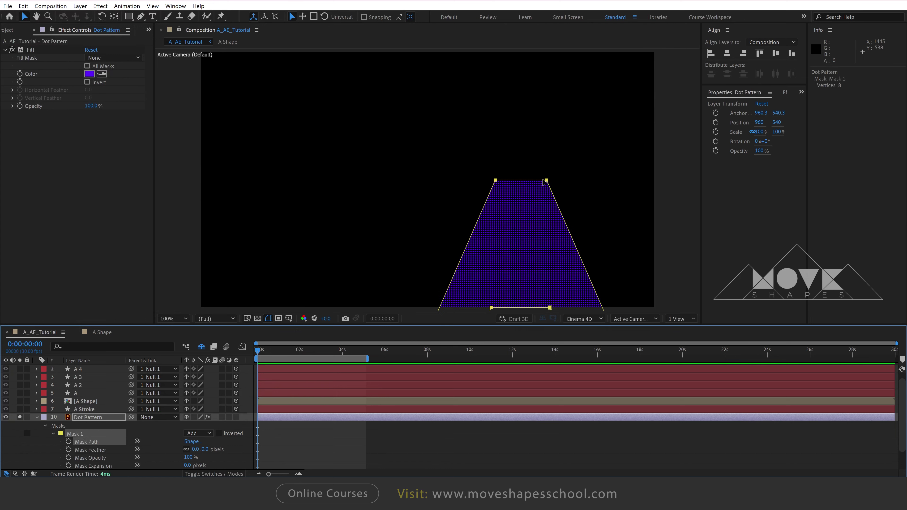
Centre the A mask, feather it 140 px, and keyframe its Mask Path at 0 s.
left_click_drag(546, 180, 452, 101)
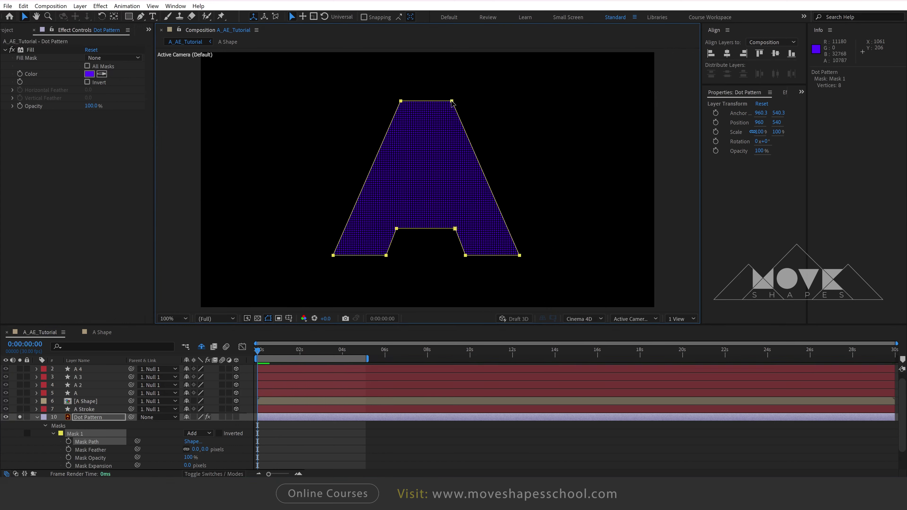
left_click_drag(207, 449, 245, 439)
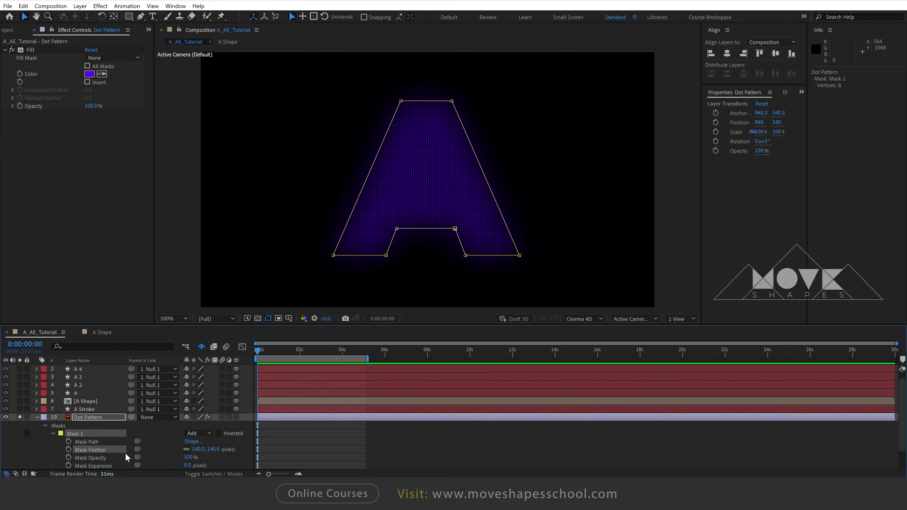
left_click(87, 417)
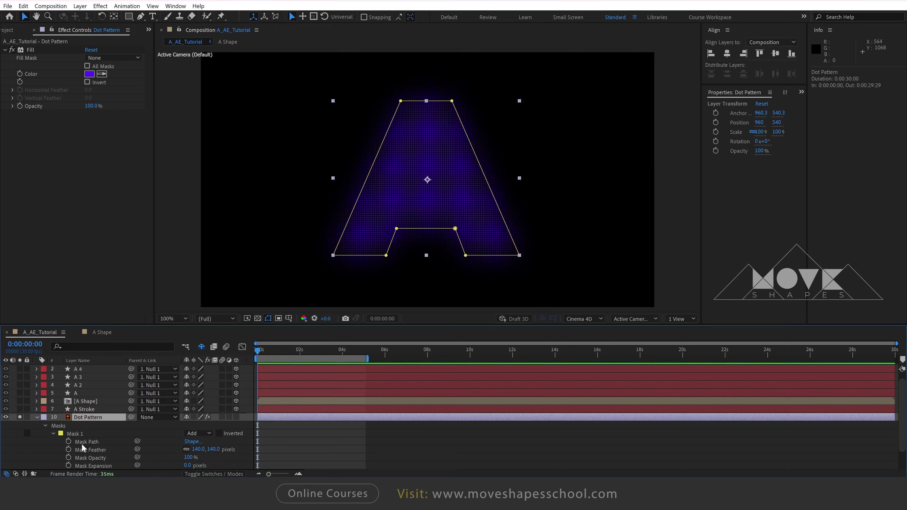
left_click(68, 441)
Unsolo Dot Pattern, then scale up the A mask and nudge it right behind the letter.
key("u")
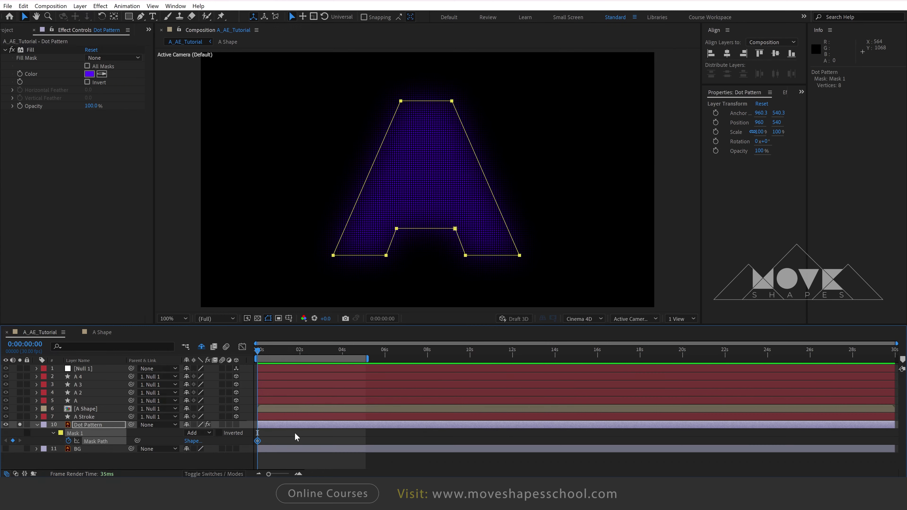
left_click(292, 435)
left_click(19, 424)
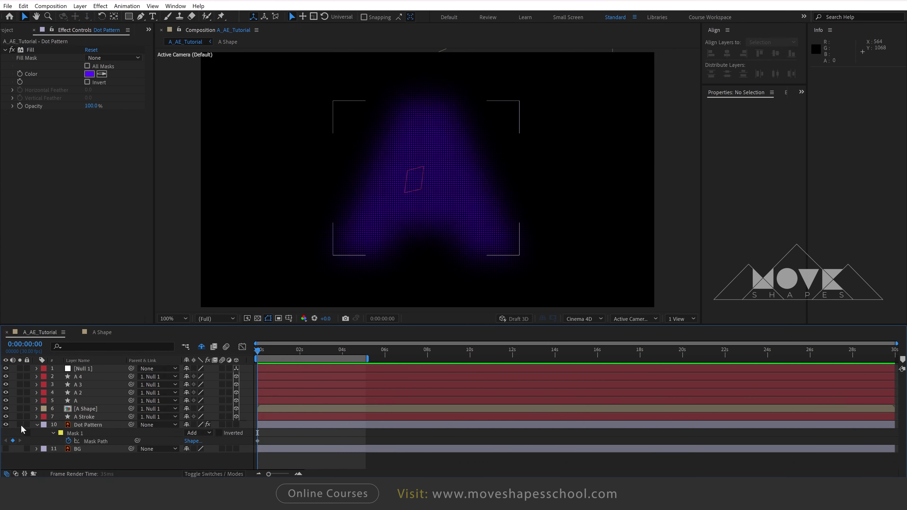
left_click(95, 441)
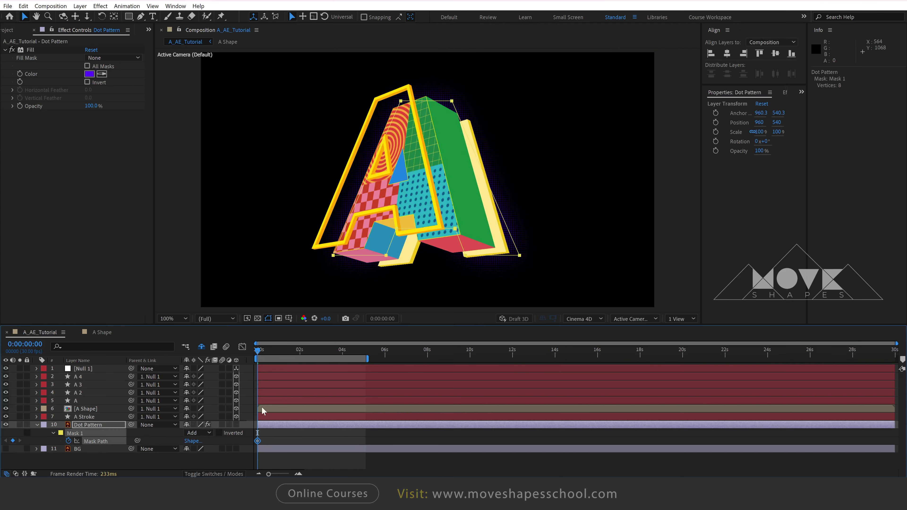
double_click(520, 256)
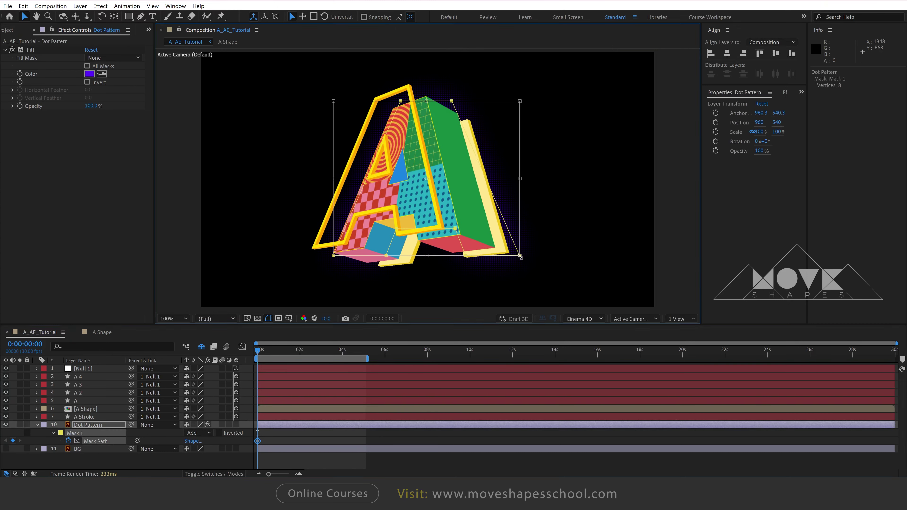
left_click_drag(520, 257, 549, 286)
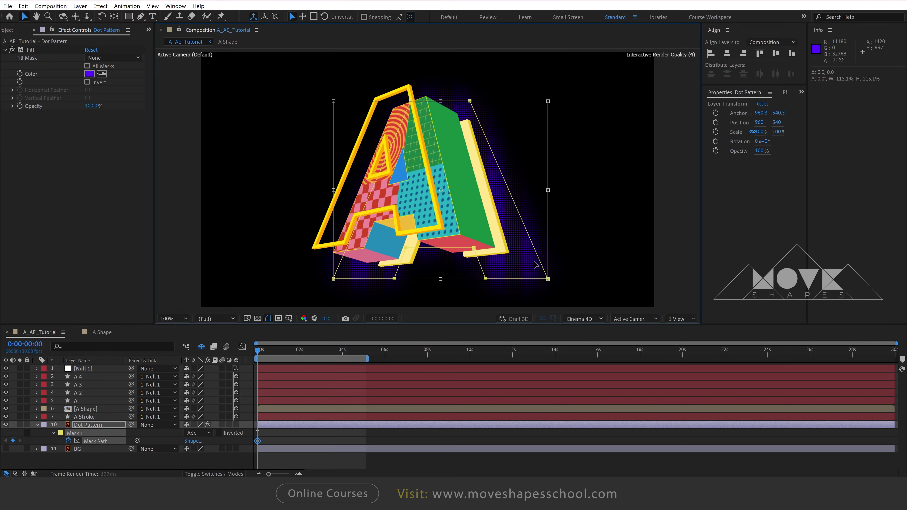
left_click_drag(523, 249, 538, 245)
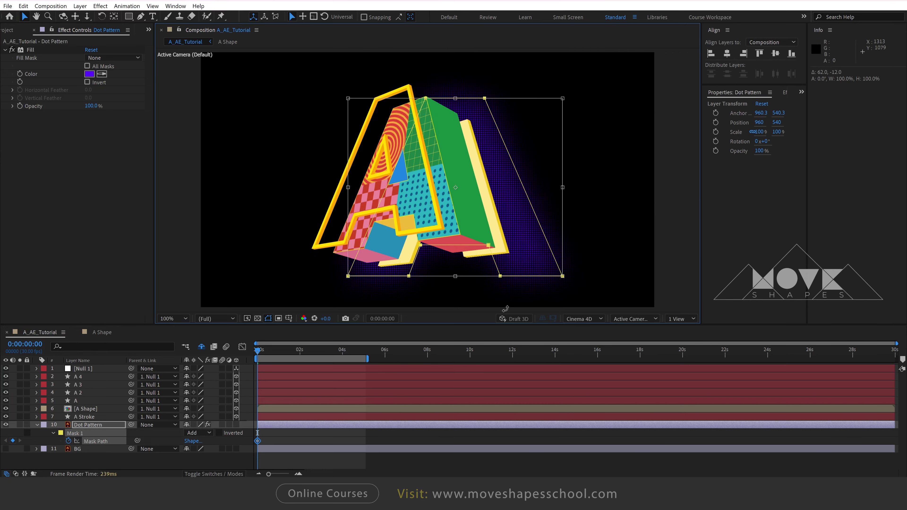
Set the Fill colour to peach-orange FFB18A and move to about 5:01.
left_click(89, 75)
left_click(600, 104)
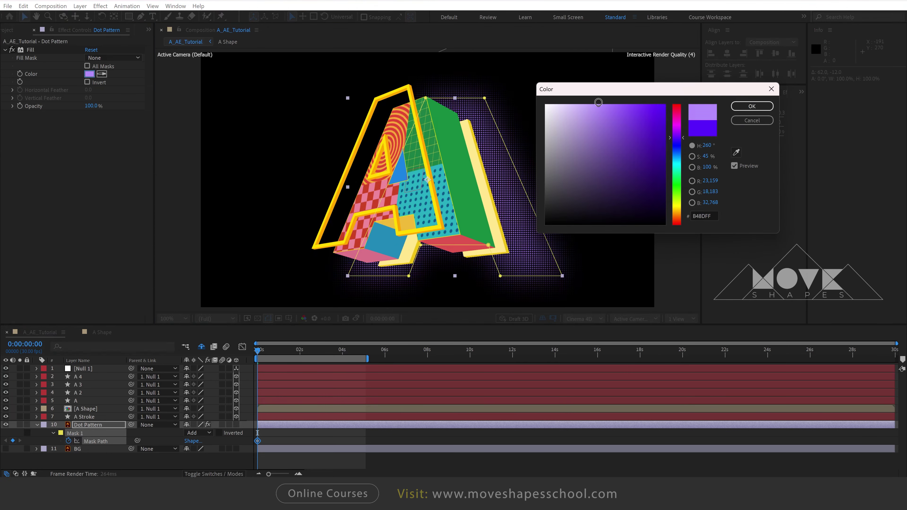
left_click(676, 218)
left_click(752, 106)
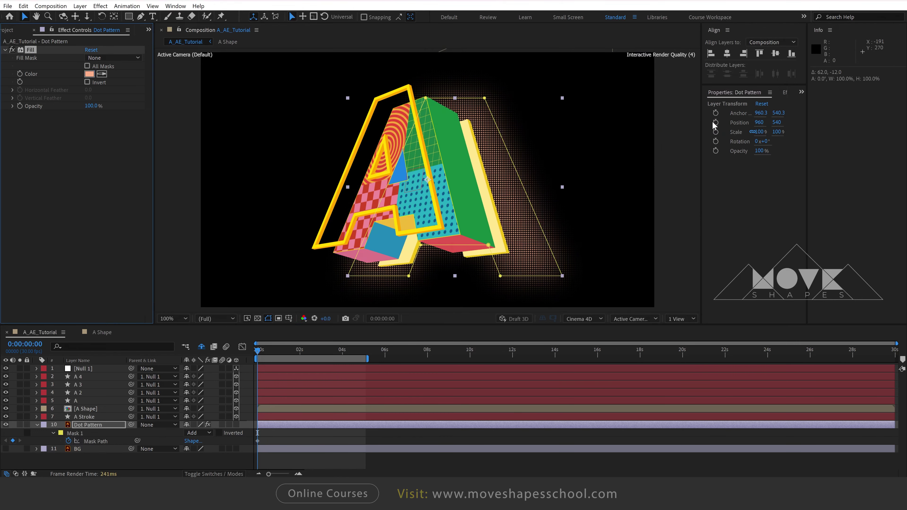
left_click_drag(258, 353, 365, 356)
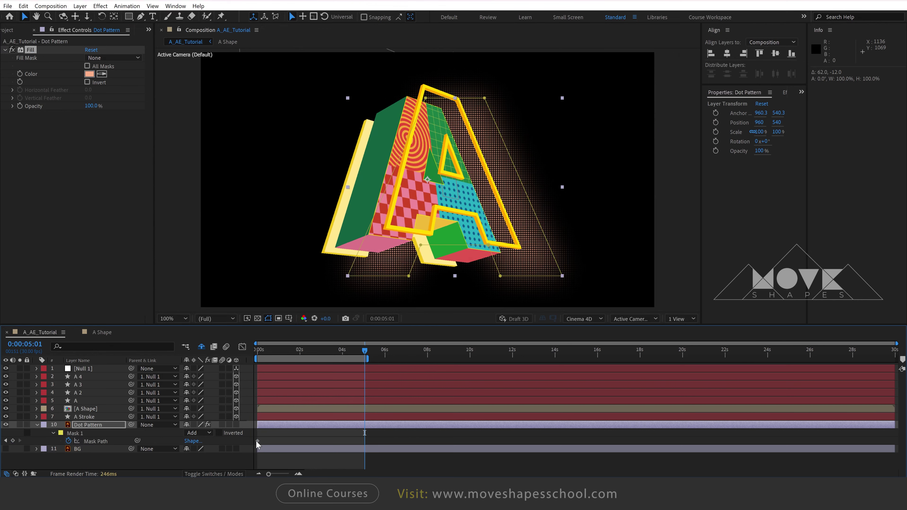
At 5:01, free-transform the A mask and slide it left to set a second keyframe.
double_click(557, 276)
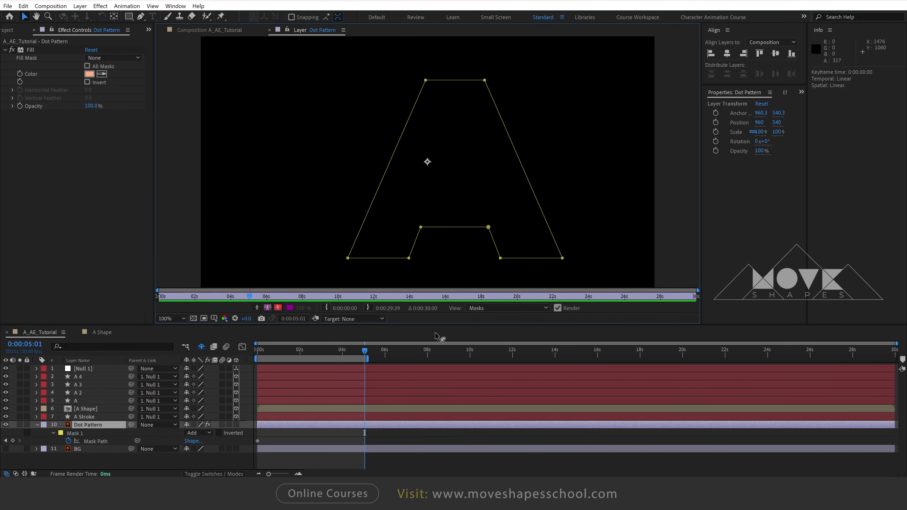
left_click(269, 30)
double_click(562, 276)
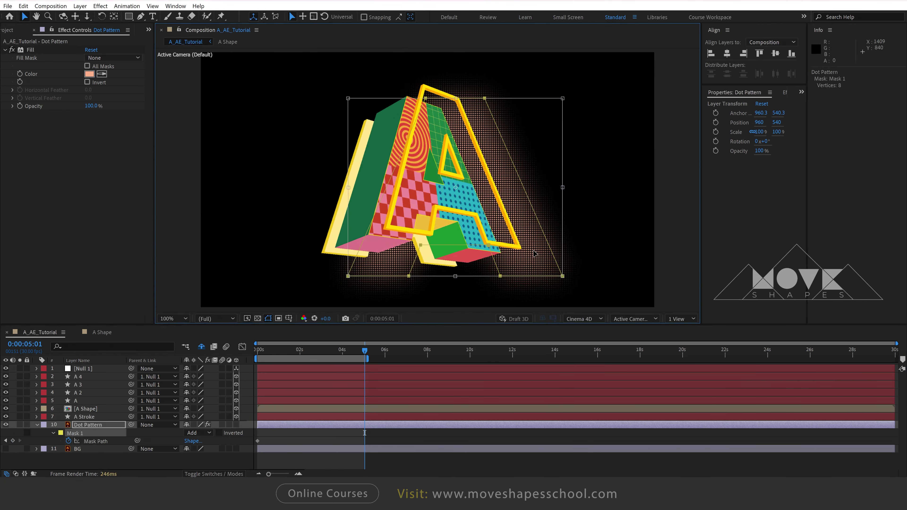
mouse_move(535, 253)
left_mouse_down()
mouse_move(451, 252)
mouse_move(466, 260)
left_mouse_up()
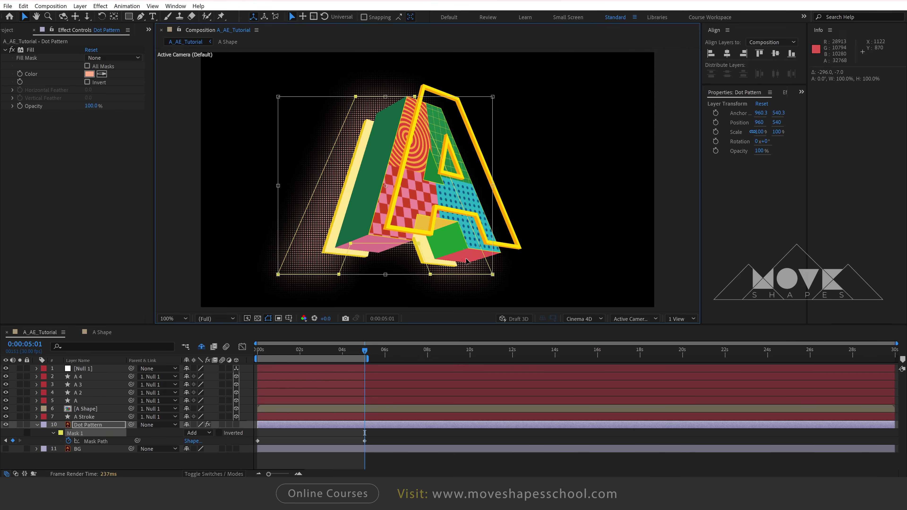
Apply Easy Ease to both Mask Path keyframes and collapse the Dot Pattern layer.
mouse_move(358, 354)
left_mouse_down()
mouse_move(234, 366)
mouse_move(367, 367)
left_mouse_up()
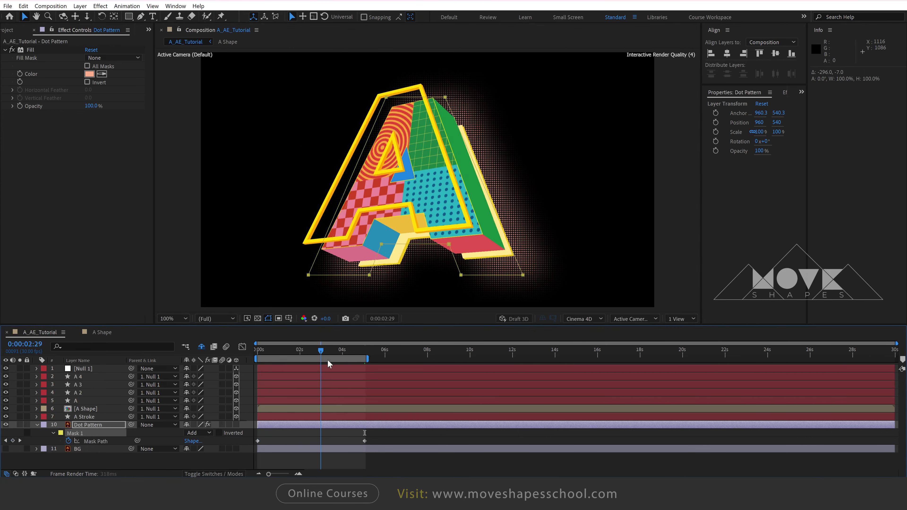
left_click_drag(380, 435, 259, 459)
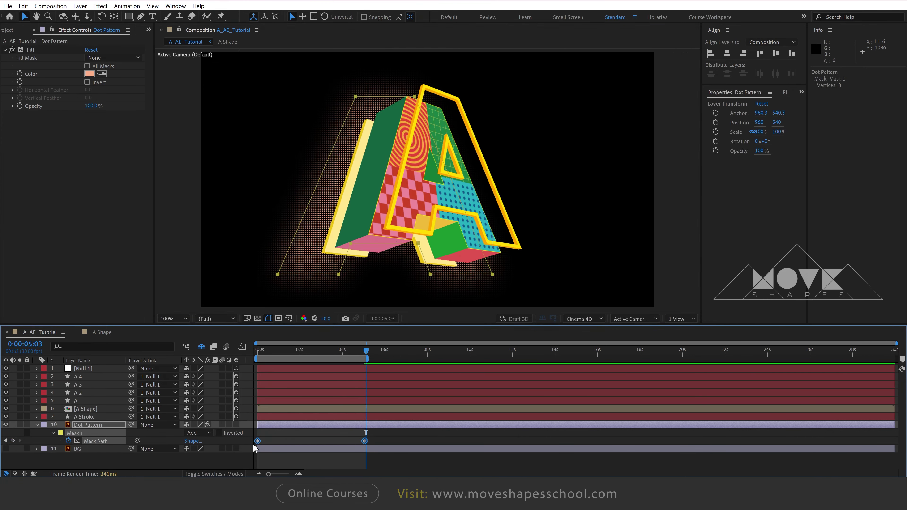
right_click(257, 441)
mouse_move(321, 436)
left_click(407, 373)
left_click(307, 461)
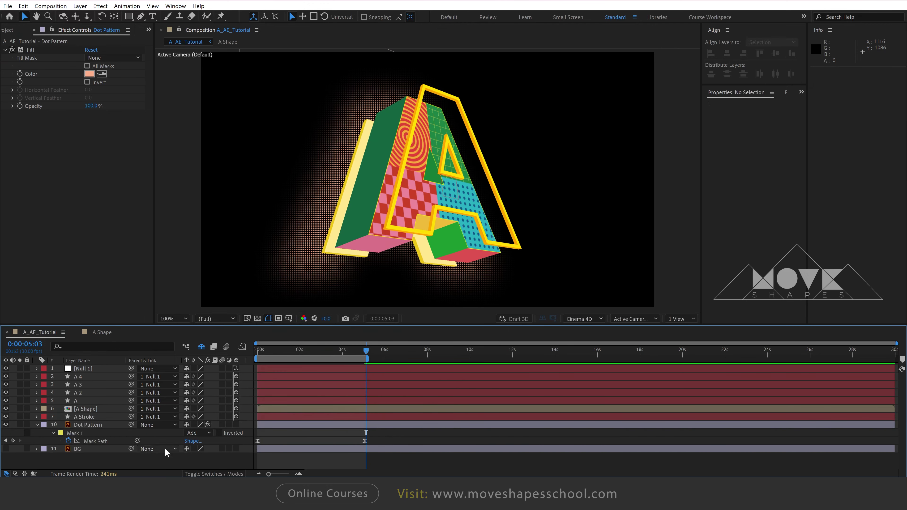
left_click(37, 425)
Preview from the start the rotating 3D letter A with the sliding orange dot glow behind it.
key("Home")
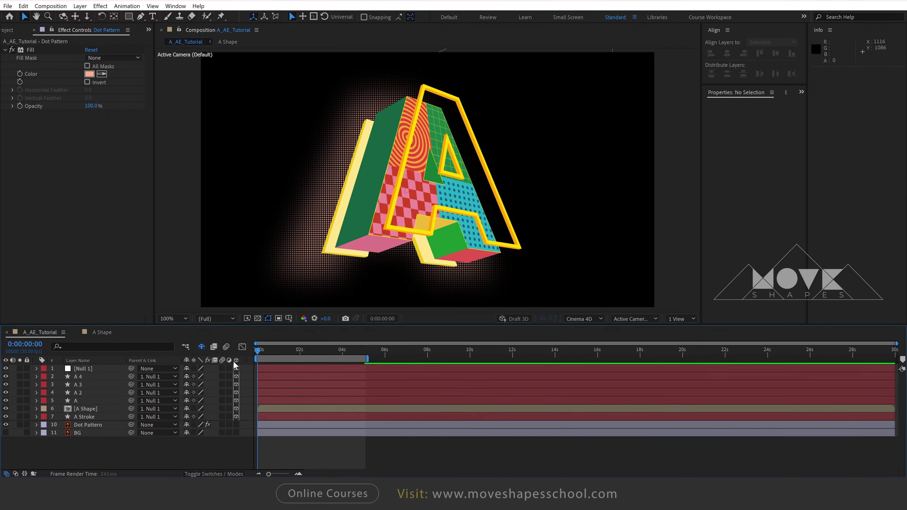
key("space")
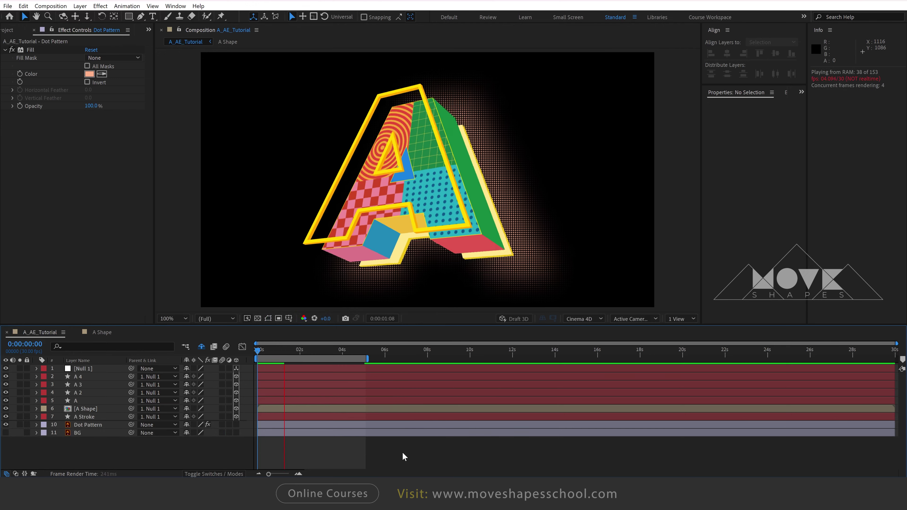